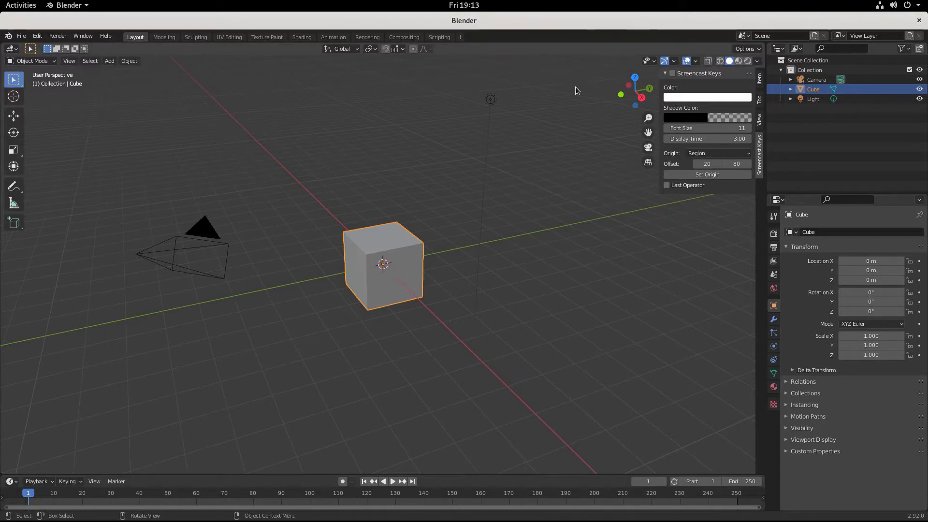
# Step: Enable the Screencast Keys overlay, and switch to Firefox to check the size of the Blender 2.92.0 download
pyautogui.click(672, 73)
pyautogui.hotkey('alt', 'Tab')
pyautogui.hotkey('alt', 'Tab')
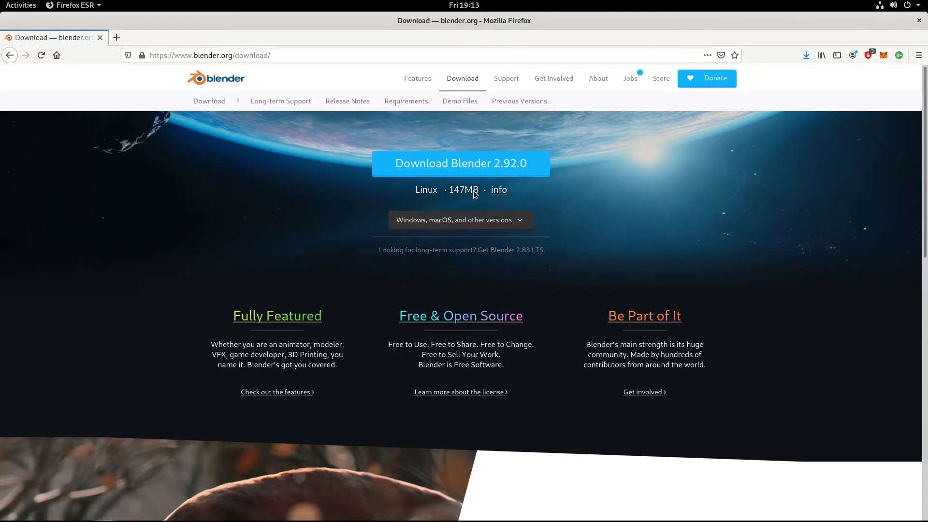
pyautogui.moveTo(474, 193)
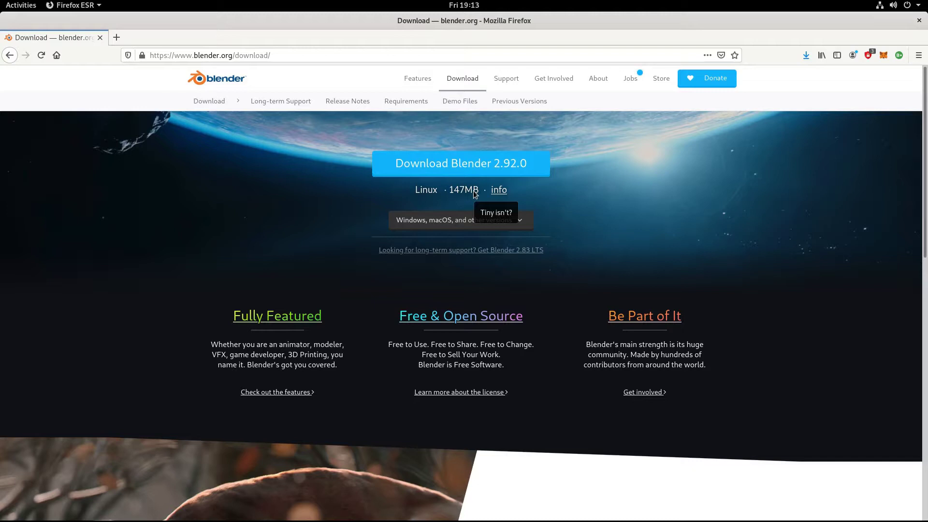
pyautogui.hotkey('alt', 'Tab')
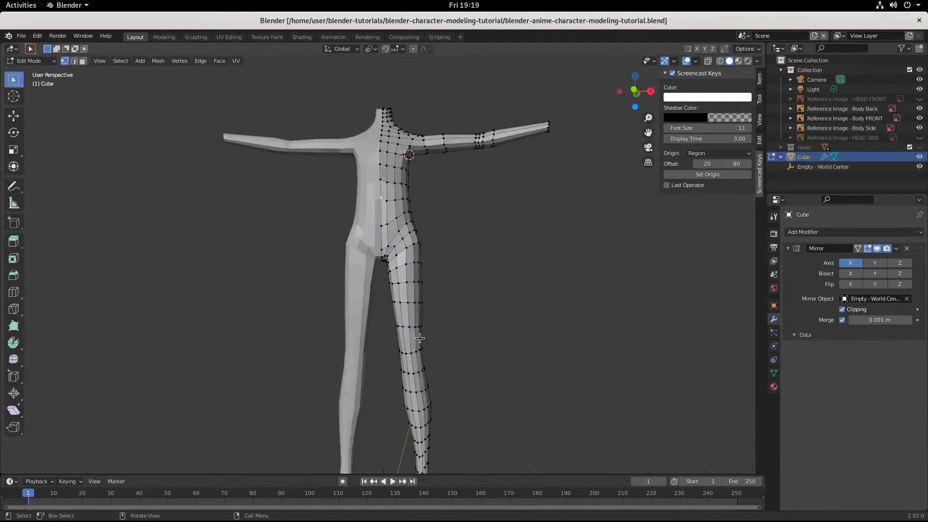
# Step: Examine the body mesh's topology around the neck, shoulder and armpit, and compare it with the front reference image
pyautogui.scroll(2, 420, 338)
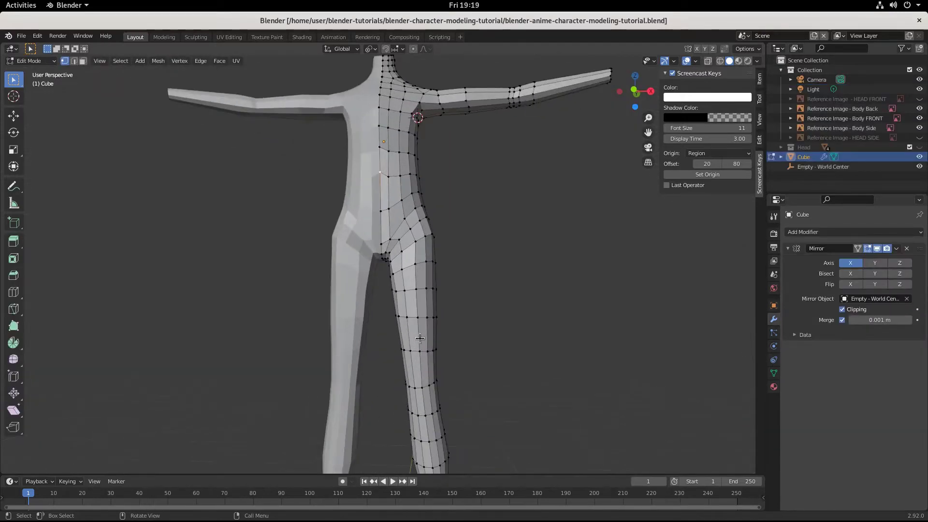
pyautogui.keyDown('ctrl'); pyautogui.moveTo(419, 338); pyautogui.dragTo(365, 363, button='middle'); pyautogui.keyUp('ctrl')
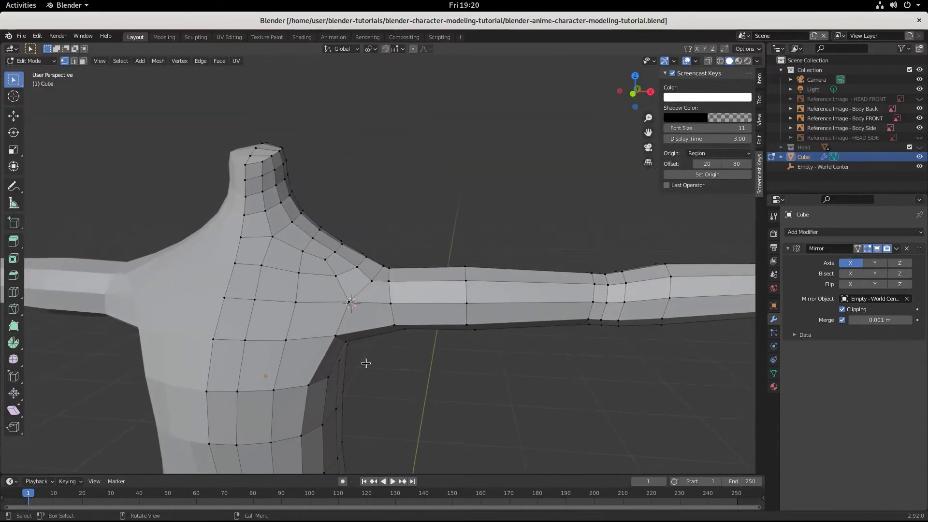
pyautogui.press('KP_Decimal')
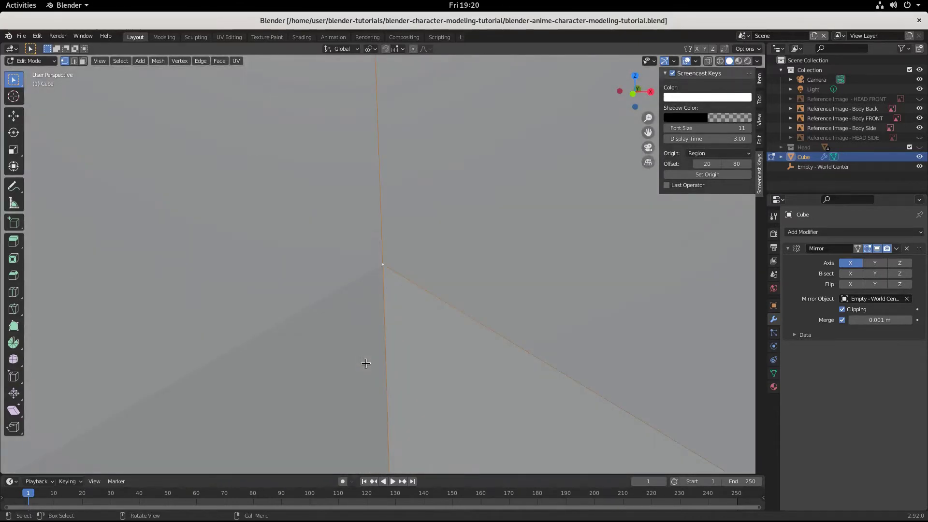
pyautogui.scroll(-10, 456, 265)
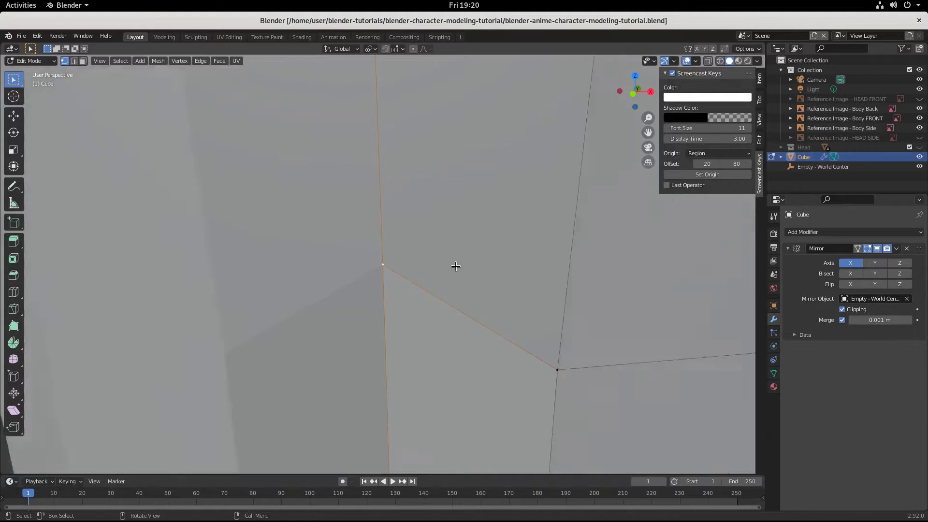
pyautogui.moveTo(427, 394); pyautogui.dragTo(377, 58, button='middle')
pyautogui.scroll(3, 386, 145)
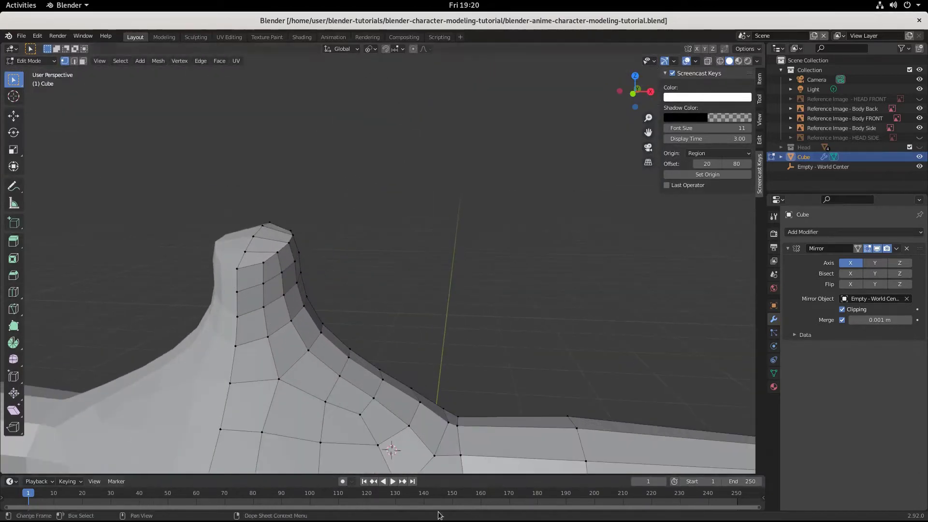
pyautogui.scroll(3, 374, 122)
pyautogui.keyDown('shift'); pyautogui.moveTo(361, 304); pyautogui.dragTo(405, 229, button='middle'); pyautogui.keyUp('shift')
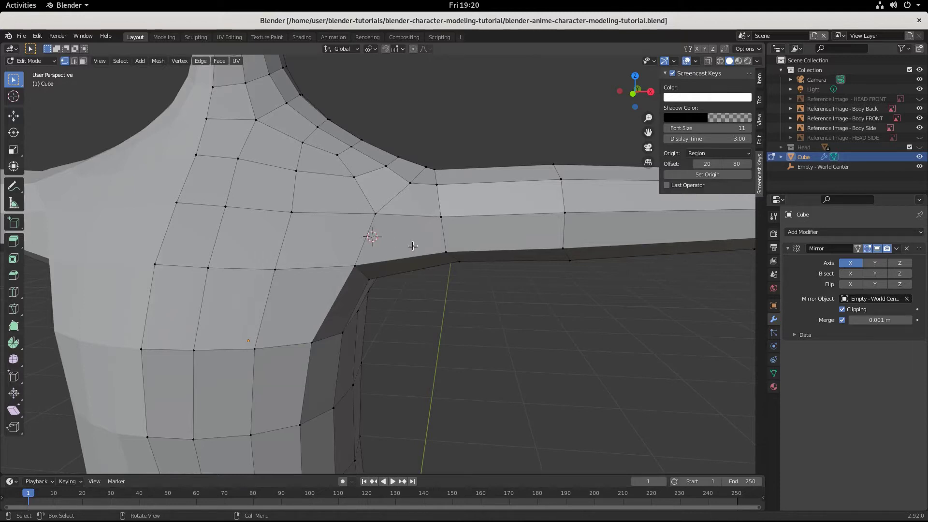
pyautogui.press('KP_1')
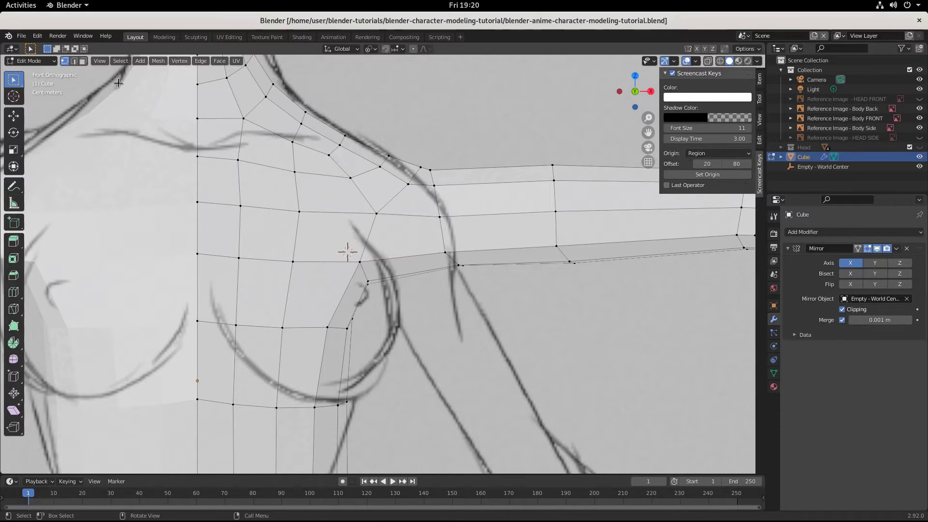
# Step: Bevel the edge loop running around the shoulder and under the armpit by about 0.033 m with one segment
pyautogui.click(73, 60)
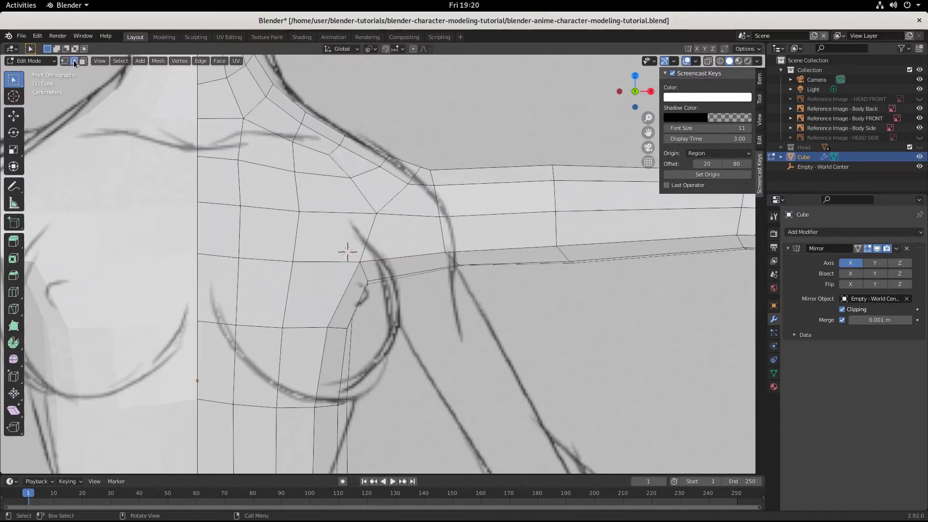
pyautogui.keyDown('alt'); pyautogui.click(369, 233); pyautogui.keyUp('alt')
pyautogui.moveTo(346, 251); pyautogui.dragTo(482, 182, button='middle')
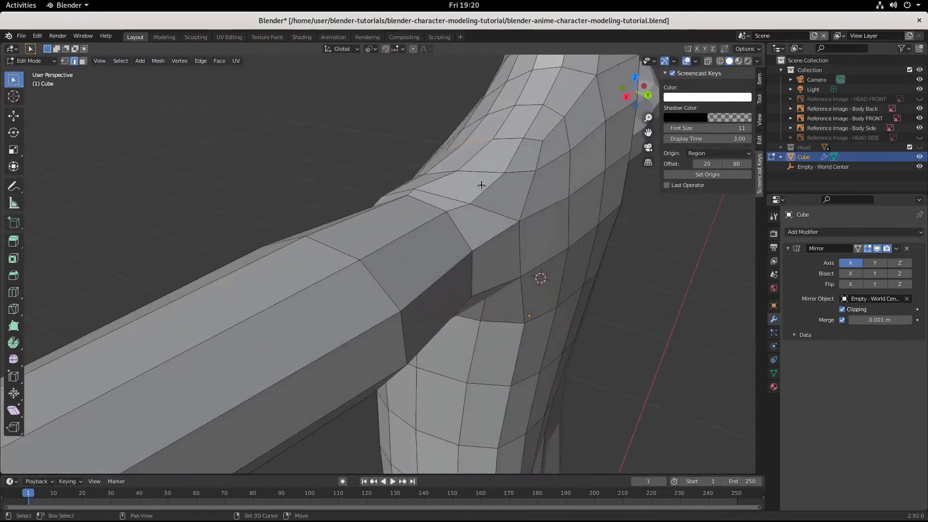
pyautogui.keyDown('shift'); pyautogui.click(541, 153); pyautogui.keyUp('shift')
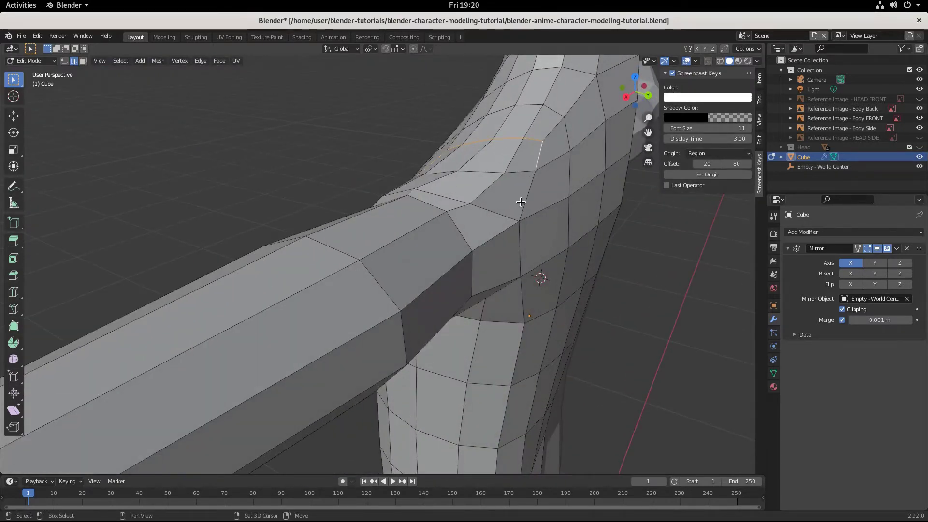
pyautogui.keyDown('shift'); pyautogui.click(517, 246); pyautogui.keyUp('shift')
pyautogui.press('KP_8')
pyautogui.press('KP_8')
pyautogui.press('KP_8')
pyautogui.press('KP_8')
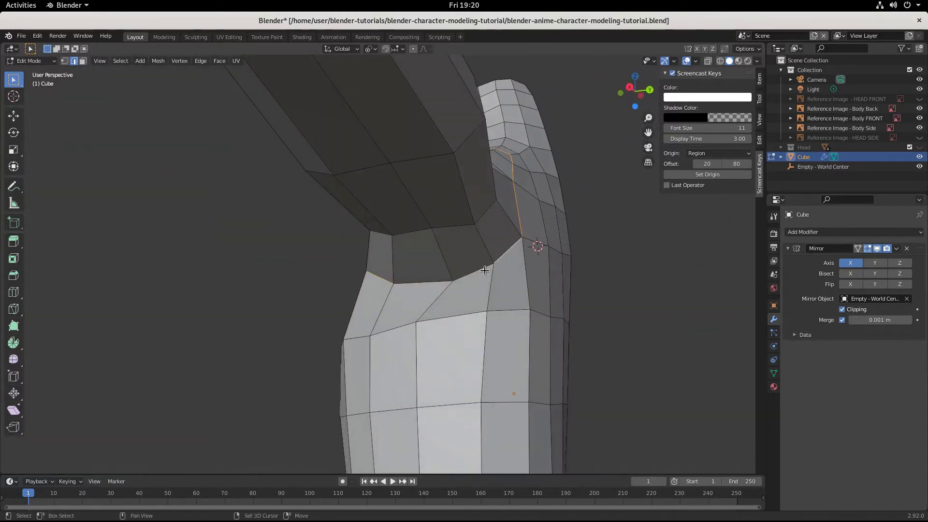
pyautogui.moveTo(410, 292); pyautogui.dragTo(515, 309, button='middle')
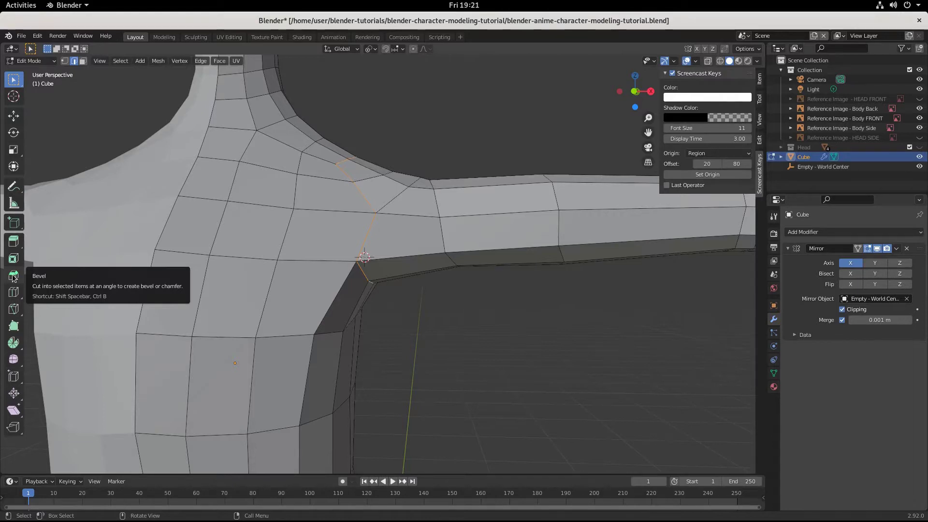
pyautogui.press('ctrl')
pyautogui.hotkey('ctrl', 'b')
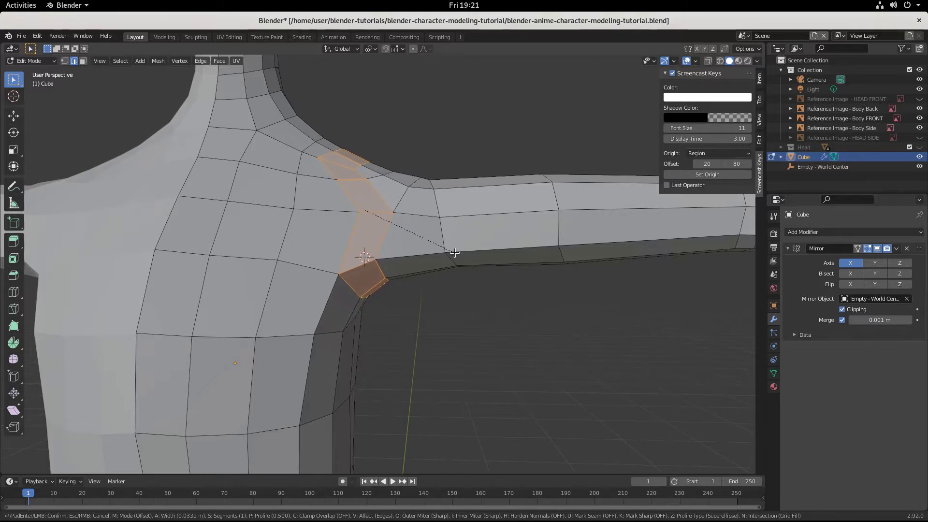
pyautogui.click(455, 252)
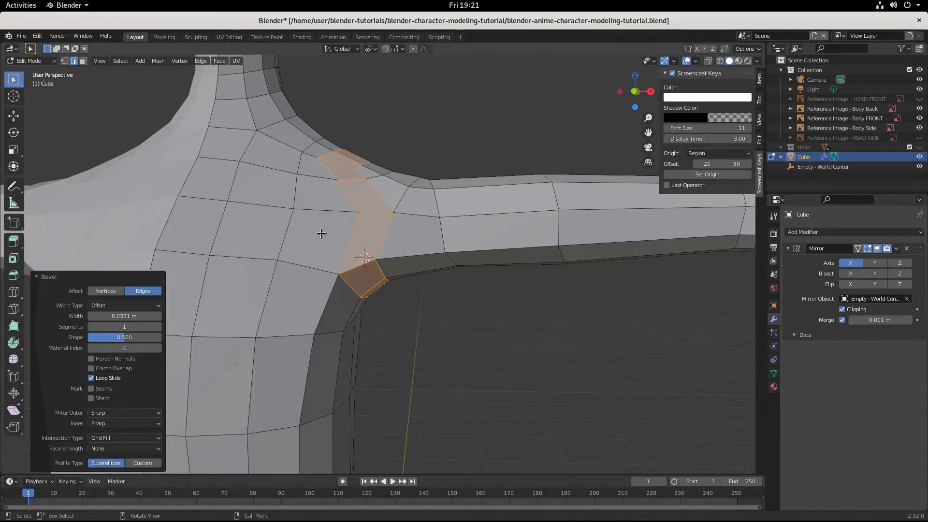
pyautogui.hotkey('ctrl', 'z')
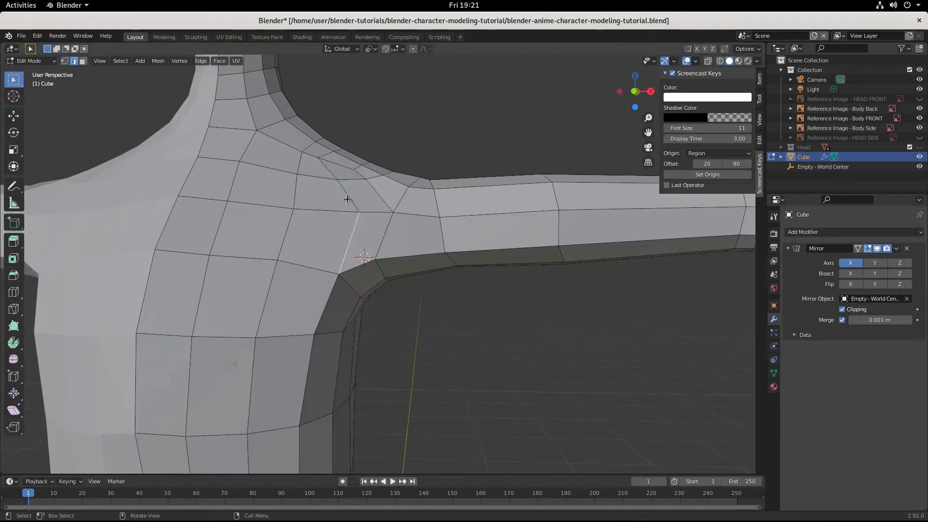
# Step: Smooth the vertices of the torso-side edge loop of the shoulder bevel by about 1.235, including the edges under the armpit
pyautogui.keyDown('alt'); pyautogui.click(354, 237); pyautogui.keyUp('alt')
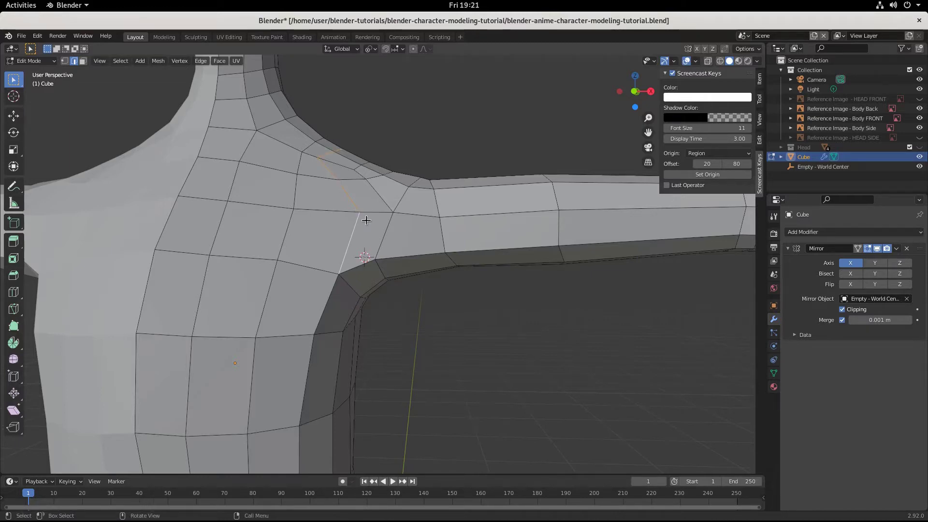
pyautogui.moveTo(376, 213); pyautogui.dragTo(347, 219, button='middle')
pyautogui.keyDown('shift'); pyautogui.click(504, 265); pyautogui.keyUp('shift')
pyautogui.keyDown('shift'); pyautogui.click(464, 287); pyautogui.keyUp('shift')
pyautogui.keyDown('shift'); pyautogui.click(401, 300); pyautogui.keyUp('shift')
pyautogui.keyDown('shift'); pyautogui.click(368, 301); pyautogui.keyUp('shift')
pyautogui.moveTo(369, 301); pyautogui.dragTo(513, 327, button='middle')
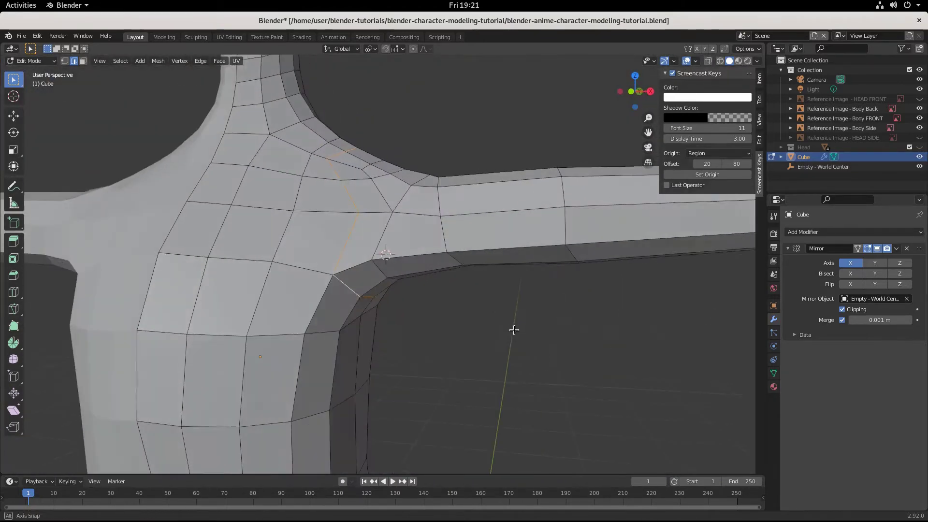
pyautogui.click(13, 363)
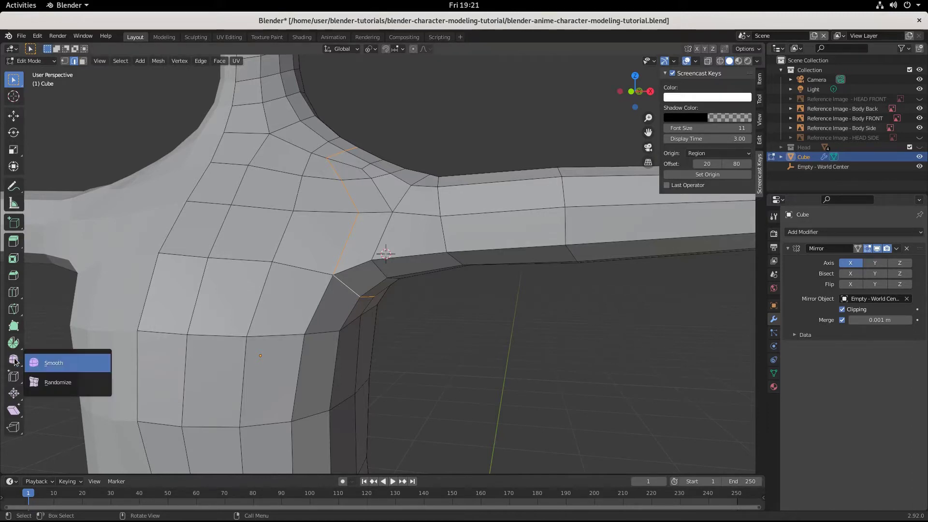
pyautogui.click(39, 369)
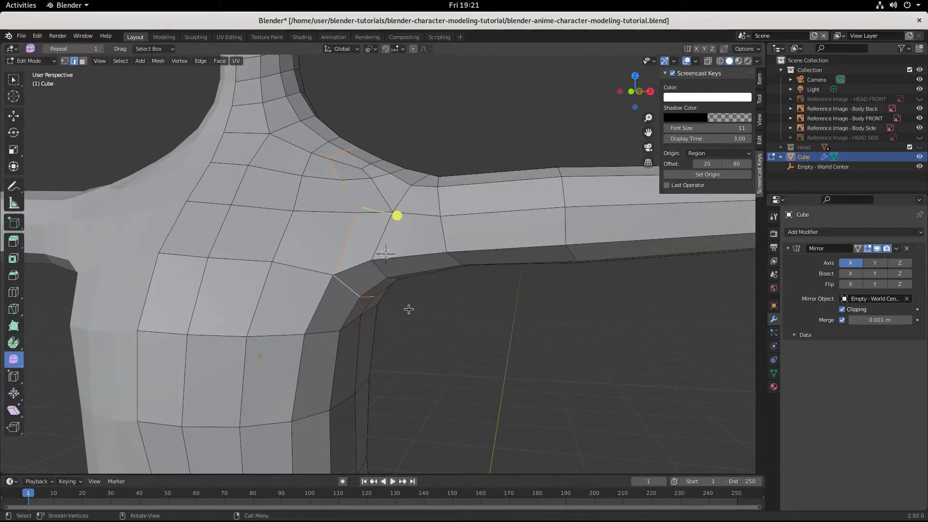
pyautogui.moveTo(393, 211); pyautogui.dragTo(633, 259)
pyautogui.moveTo(633, 259); pyautogui.dragTo(474, 348, button='middle')
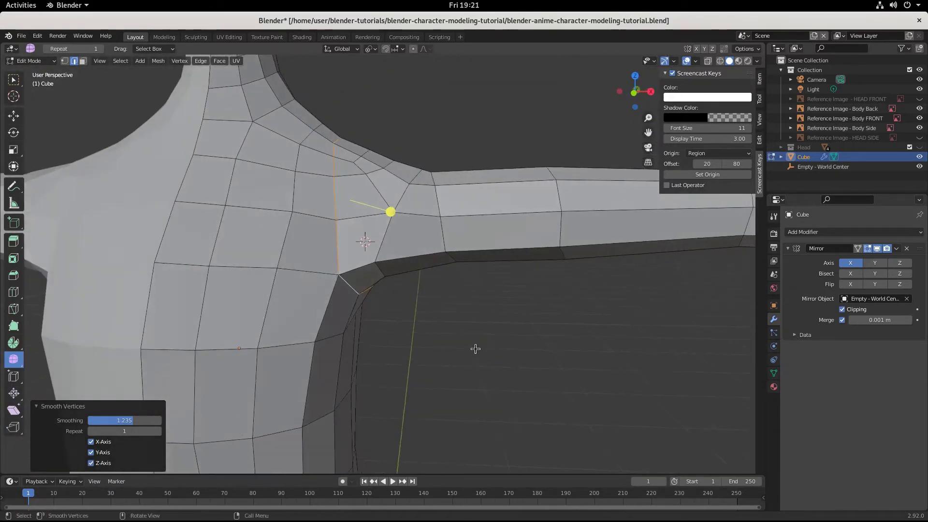
# Step: Hide the viewport sidebar and review the smoothed shoulder on the upper body
pyautogui.press('n')
pyautogui.press('n')
pyautogui.press('n')
pyautogui.scroll(-5, 570, 346)
pyautogui.moveTo(372, 356); pyautogui.dragTo(406, 373, button='middle')
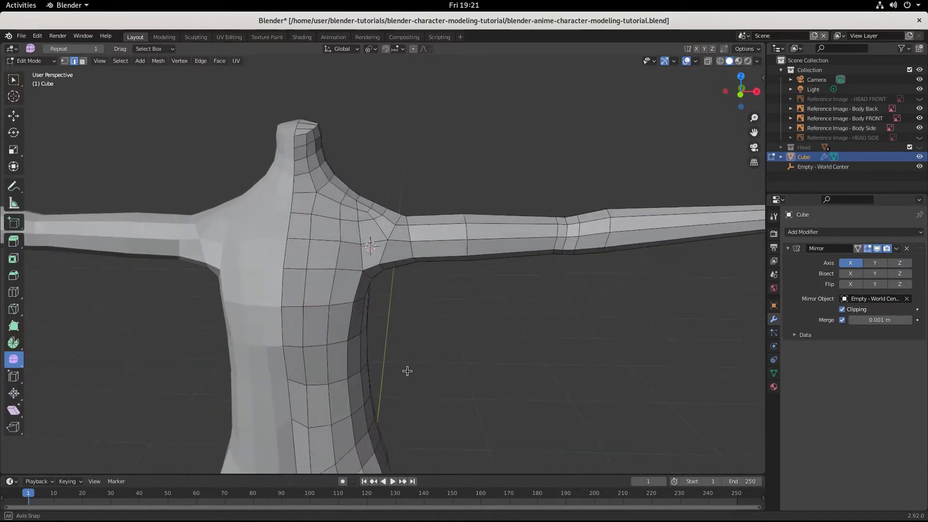
pyautogui.press('n')
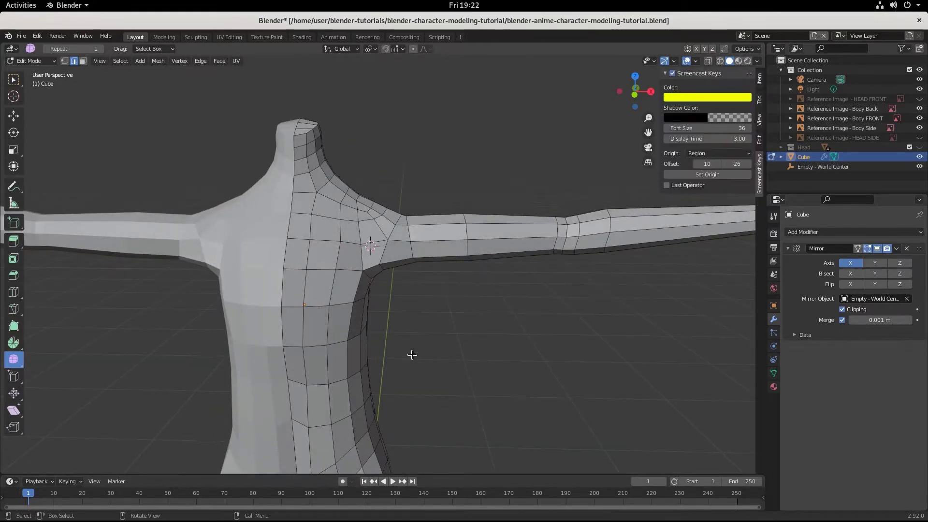
pyautogui.press('n')
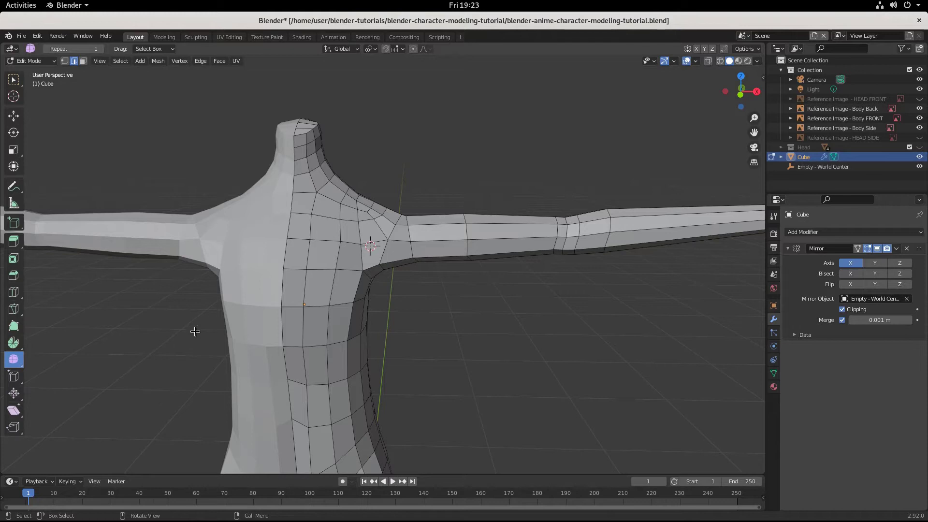
# Step: Smooth the vertices of the arm-side edge loop of the shoulder bevel by about 0.816, including the edges at the back and under the armpit
pyautogui.moveTo(404, 312)
pyautogui.mouseDown(button='middle')
pyautogui.moveTo(418, 302)
pyautogui.moveTo(411, 301)
pyautogui.mouseUp(button='middle')
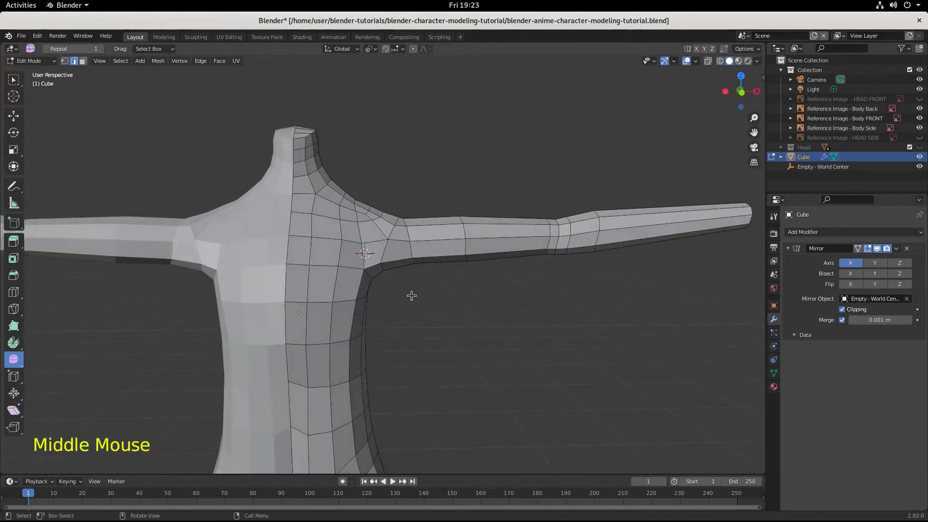
pyautogui.click(383, 250)
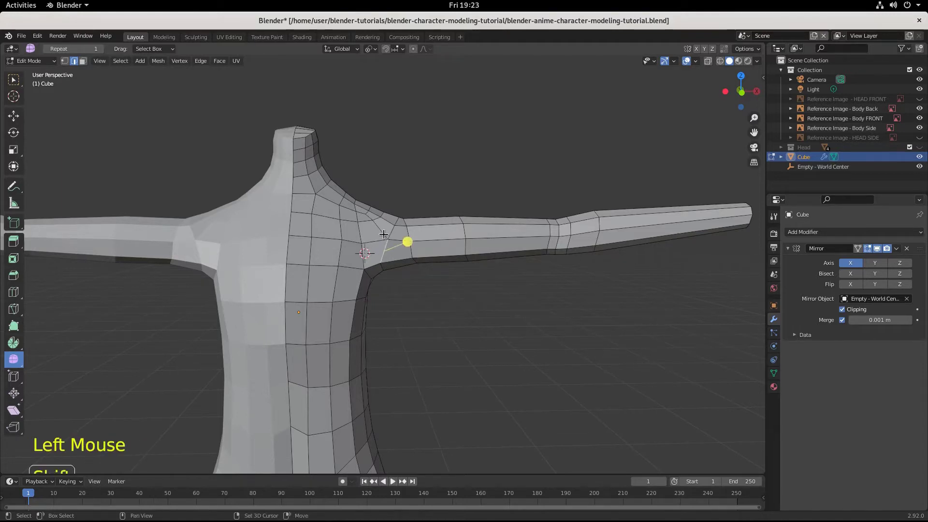
pyautogui.keyDown('alt'); pyautogui.keyDown('shift'); pyautogui.click(379, 235); pyautogui.keyUp('shift'); pyautogui.keyUp('alt')
pyautogui.moveTo(371, 276); pyautogui.dragTo(443, 235, button='middle')
pyautogui.keyDown('shift'); pyautogui.click(382, 198); pyautogui.keyUp('shift')
pyautogui.keyDown('shift'); pyautogui.click(387, 191); pyautogui.keyUp('shift')
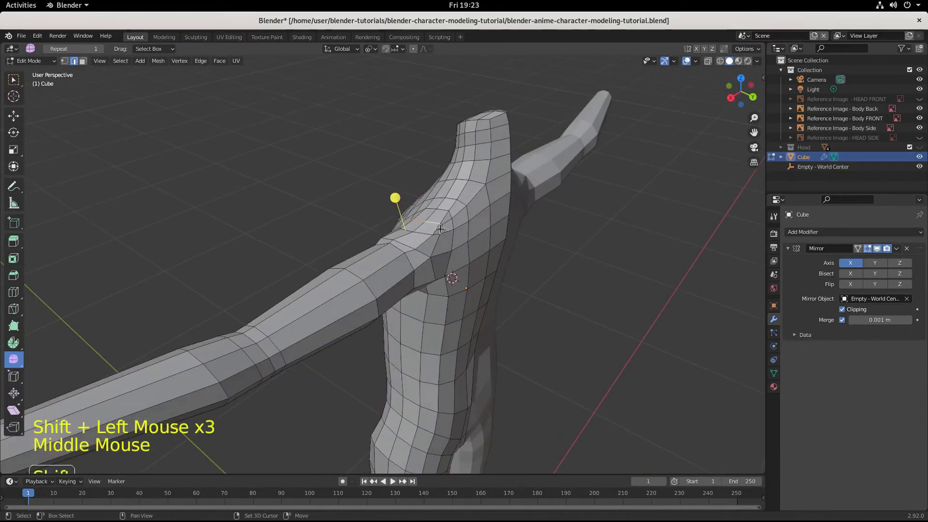
pyautogui.keyDown('shift'); pyautogui.click(440, 228); pyautogui.keyUp('shift')
pyautogui.scroll(3, 449, 232)
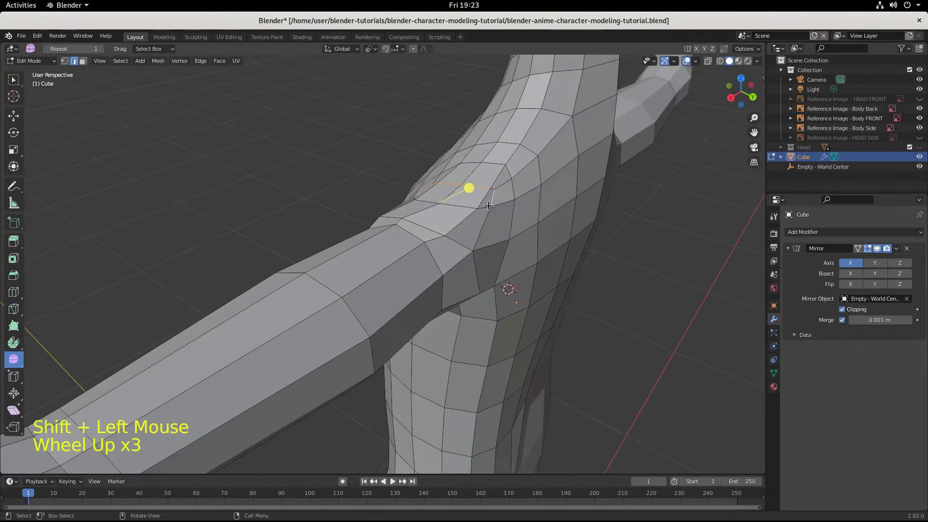
pyautogui.keyDown('shift'); pyautogui.click(492, 189); pyautogui.keyUp('shift')
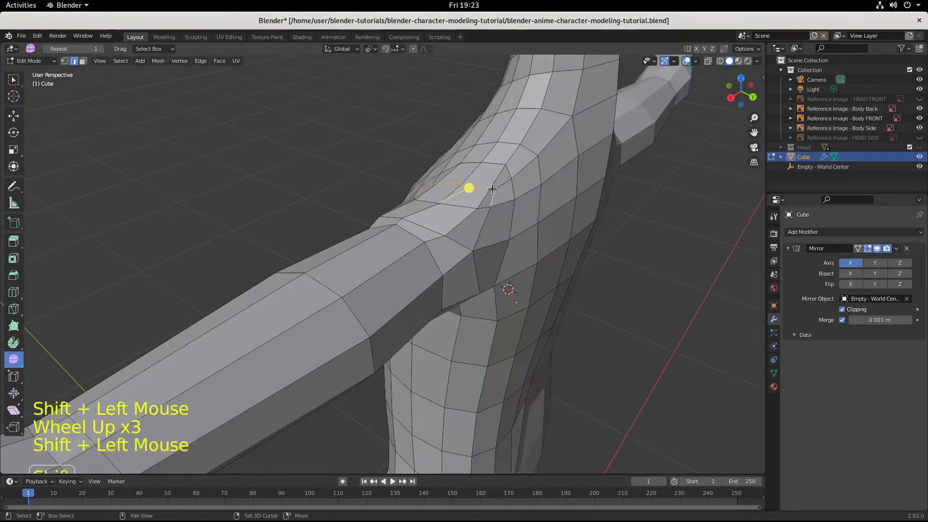
pyautogui.keyDown('shift'); pyautogui.click(492, 233); pyautogui.keyUp('shift')
pyautogui.keyDown('shift'); pyautogui.moveTo(486, 284); pyautogui.dragTo(471, 244, button='middle'); pyautogui.keyUp('shift')
pyautogui.keyDown('shift'); pyautogui.click(467, 216); pyautogui.keyUp('shift')
pyautogui.keyDown('shift'); pyautogui.click(438, 236); pyautogui.keyUp('shift')
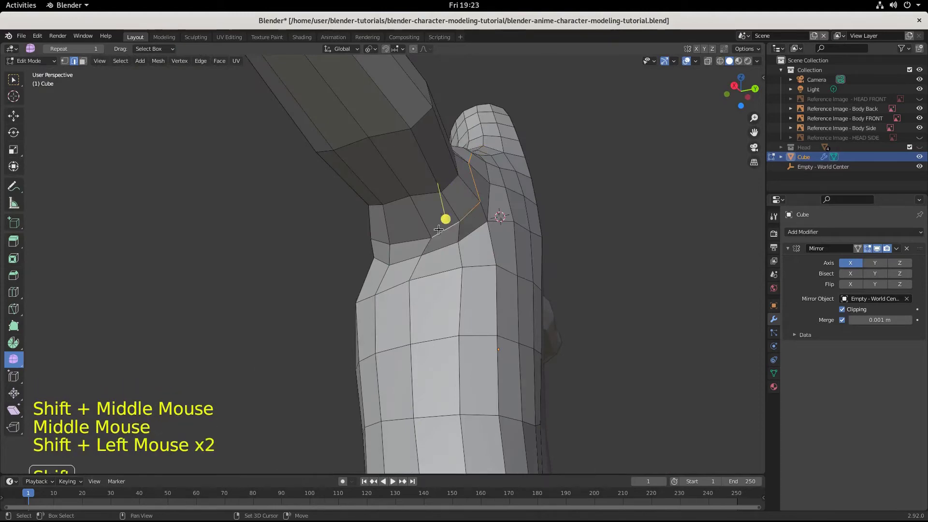
pyautogui.keyDown('shift'); pyautogui.click(404, 241); pyautogui.keyUp('shift')
pyautogui.keyDown('shift'); pyautogui.click(377, 244); pyautogui.keyUp('shift')
pyautogui.moveTo(377, 244); pyautogui.dragTo(541, 304, button='middle')
pyautogui.moveTo(378, 201); pyautogui.dragTo(497, 280)
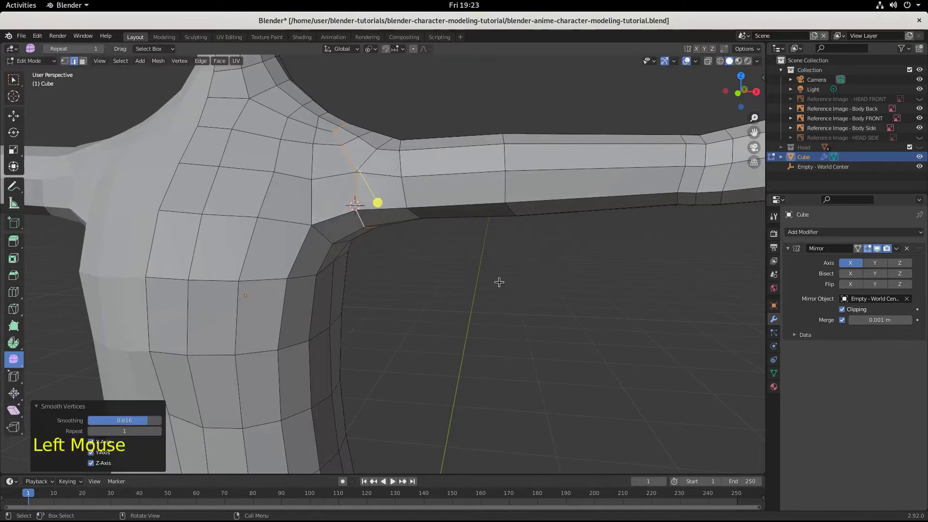
pyautogui.scroll(-4, 483, 278)
pyautogui.scroll(1, 471, 275)
pyautogui.moveTo(471, 276); pyautogui.dragTo(488, 266, button='middle')
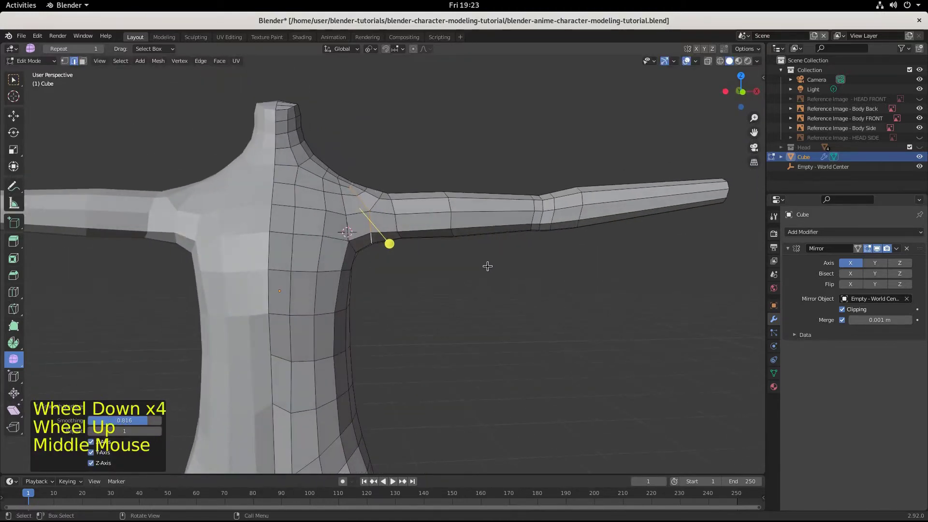
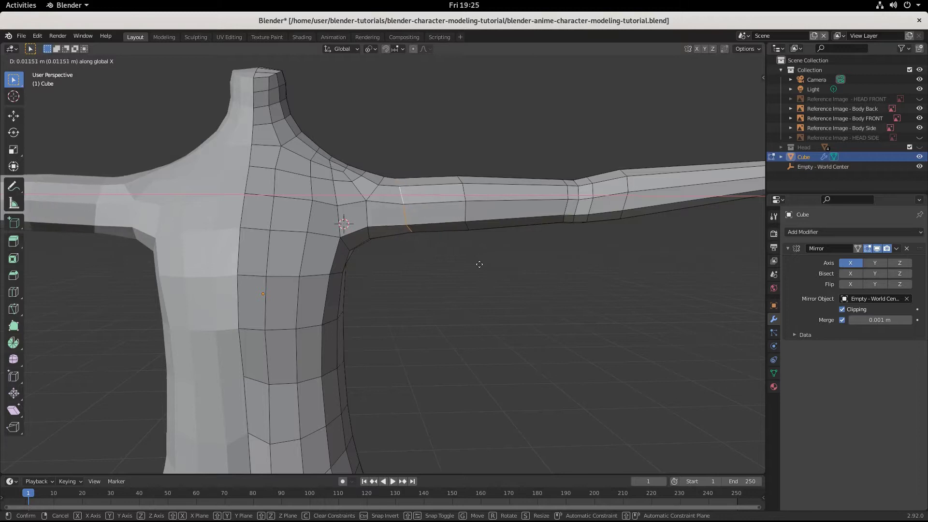
# Step: Shift the first upper-arm edge loop about 0.003 m along X, then the shoulder-top edges about -0.017 m in X and 0.006 m in Z
pyautogui.click(475, 264)
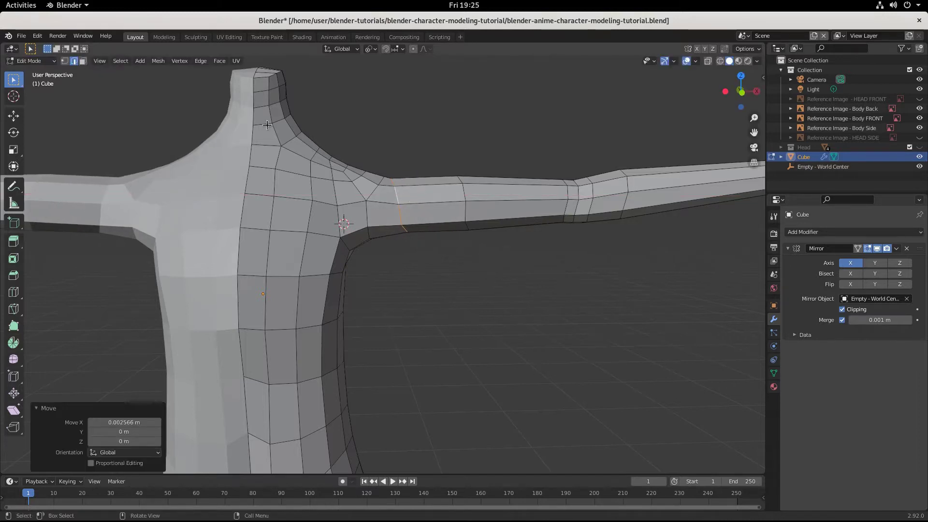
pyautogui.click(377, 185)
pyautogui.moveTo(408, 197); pyautogui.dragTo(395, 176, button='middle')
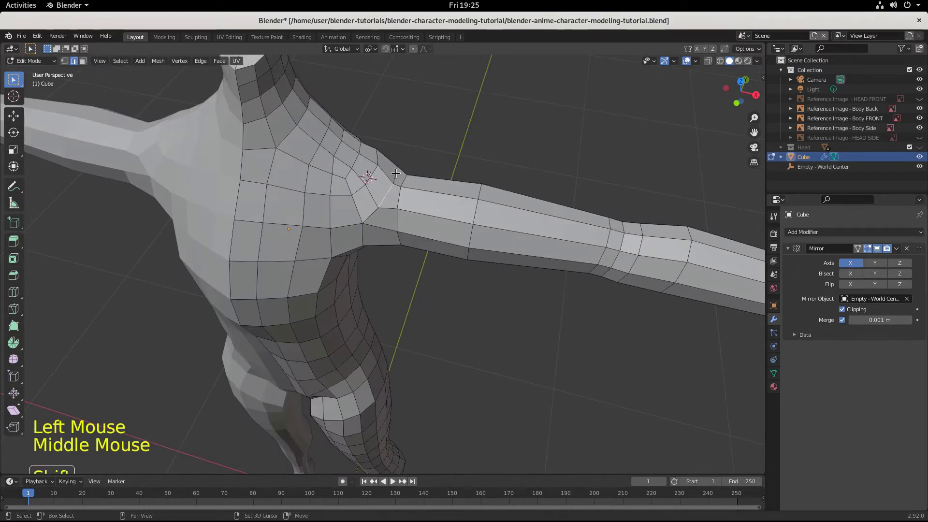
pyautogui.keyDown('shift'); pyautogui.click(395, 173); pyautogui.keyUp('shift')
pyautogui.press('KP_1')
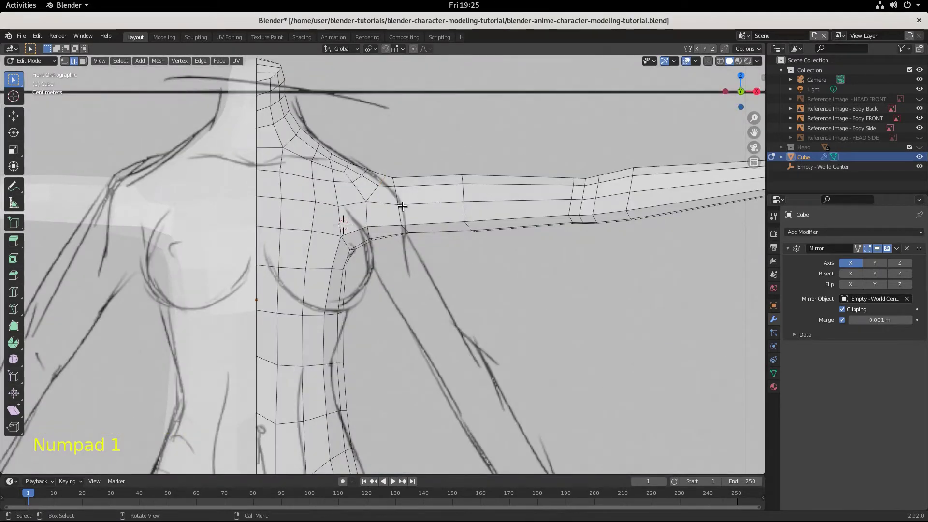
pyautogui.press('g')
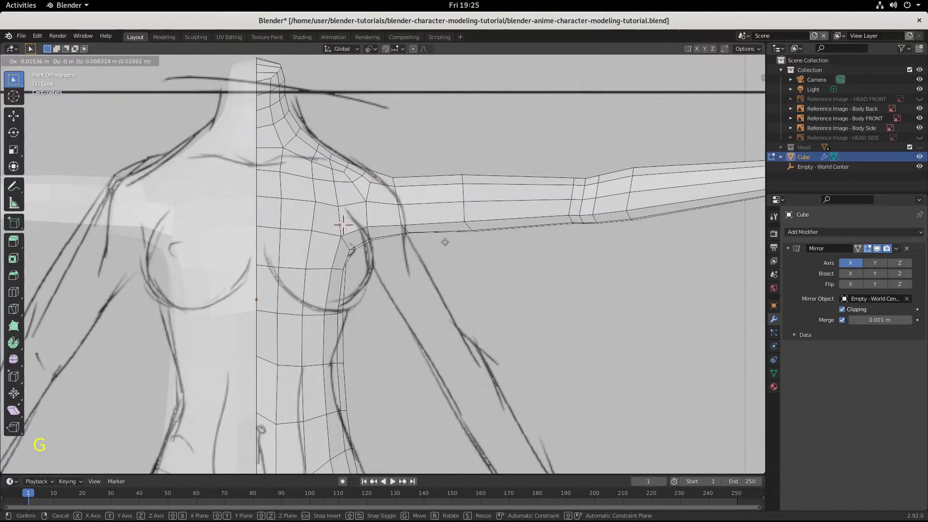
pyautogui.click(444, 242)
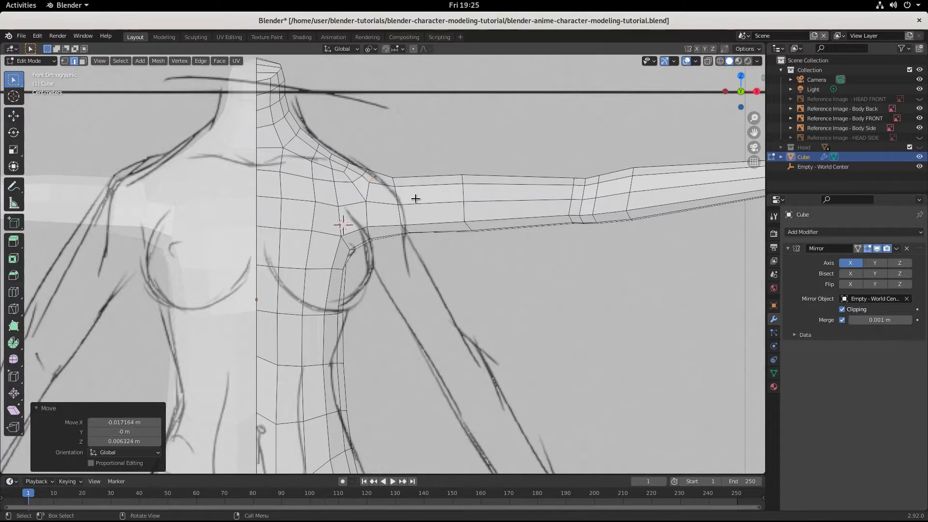
# Step: Add one loop cut around the upper arm just outside the shoulder, slid toward the torso by a factor of about 0.454
pyautogui.hotkey('ctrl', 'r')
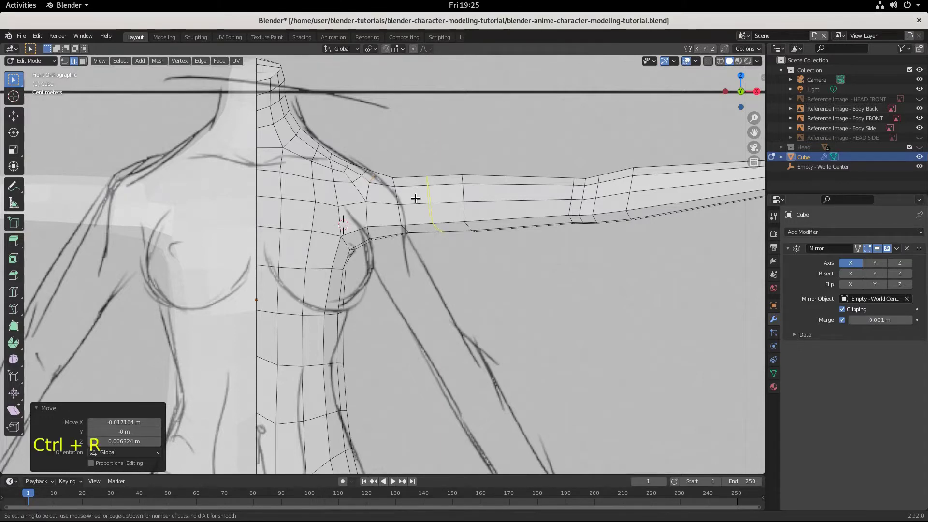
pyautogui.click(415, 198)
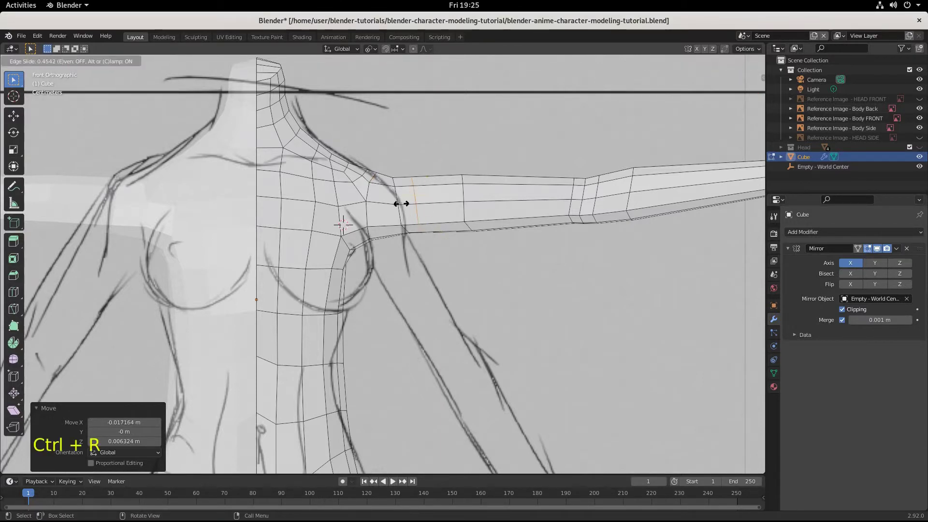
pyautogui.click(401, 203)
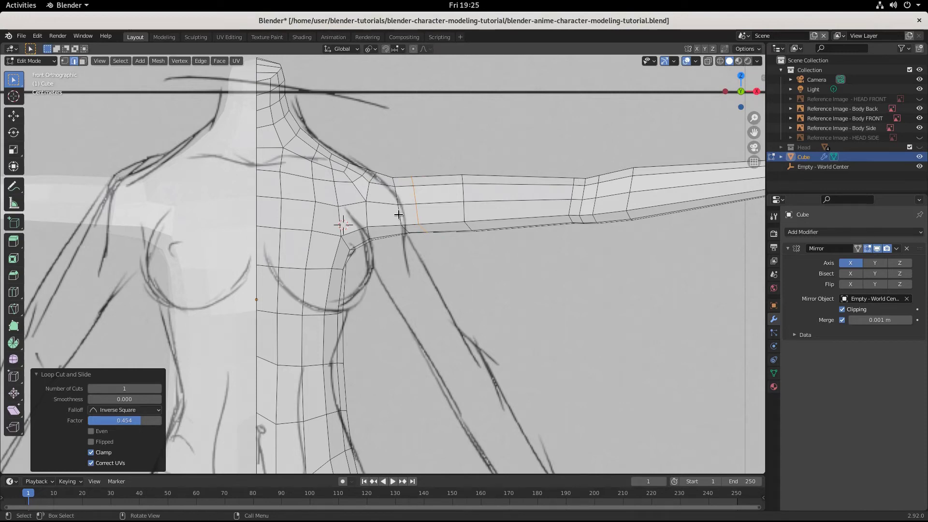
pyautogui.scroll(-2, 399, 214)
pyautogui.moveTo(421, 261); pyautogui.dragTo(401, 283, button='middle')
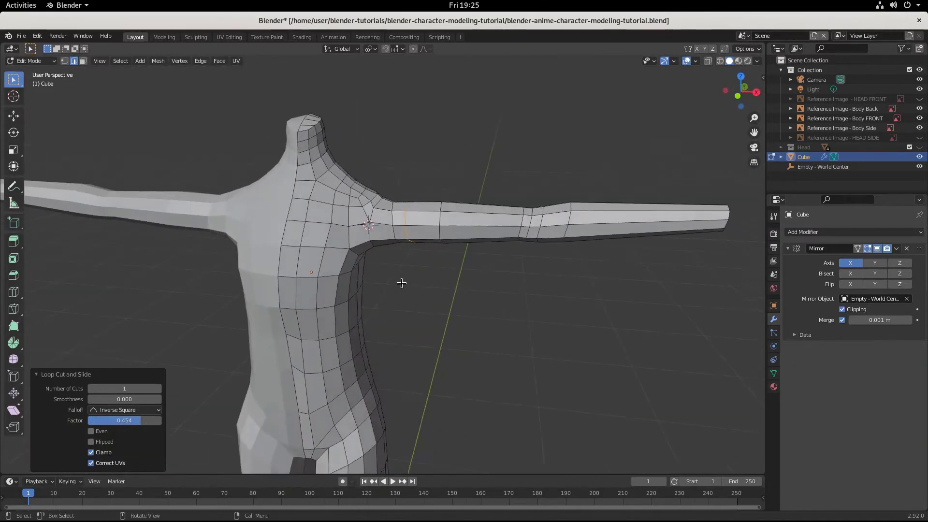
# Step: Switch to Sculpt Mode and smooth the front of the shoulder and the chest beside the armpit with the Smooth brush
pyautogui.click(30, 61)
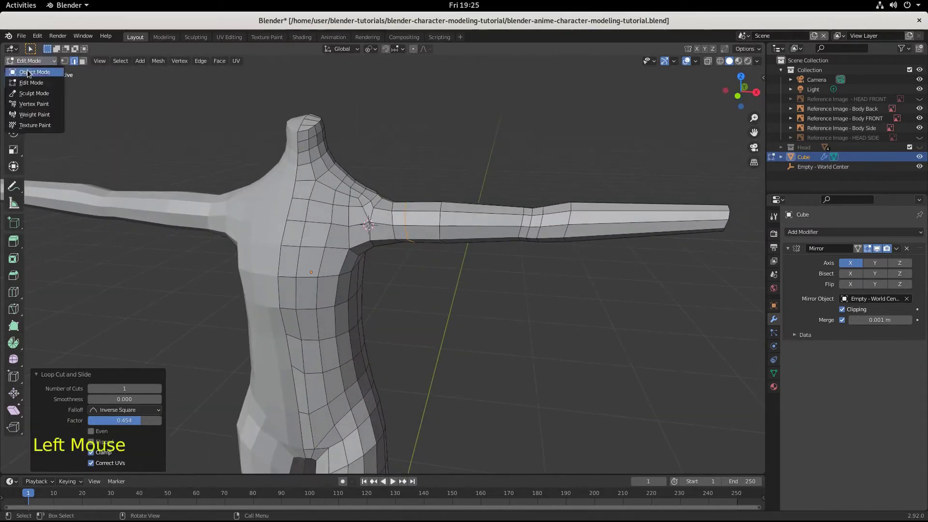
pyautogui.click(29, 94)
pyautogui.click(368, 208)
pyautogui.click(363, 198)
pyautogui.click(364, 198)
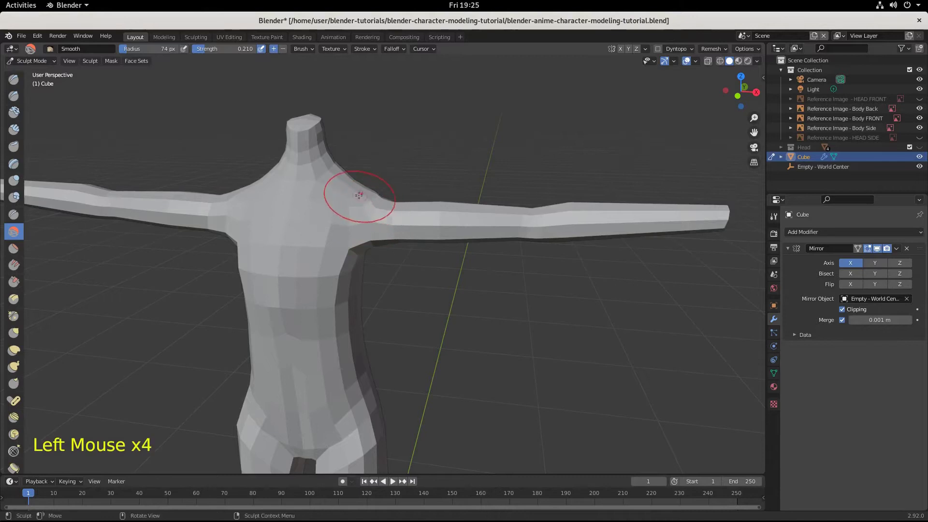
pyautogui.click(362, 220)
pyautogui.click(362, 221)
pyautogui.click(362, 220)
# Step: Smooth the back of the shoulder and the area beneath the armpit with the Smooth brush
pyautogui.moveTo(355, 218)
pyautogui.mouseDown(button='middle')
pyautogui.moveTo(425, 232)
pyautogui.moveTo(451, 216)
pyautogui.mouseUp(button='middle')
pyautogui.click(435, 197)
pyautogui.click(428, 213)
pyautogui.middleClick(428, 213)
pyautogui.click(435, 232)
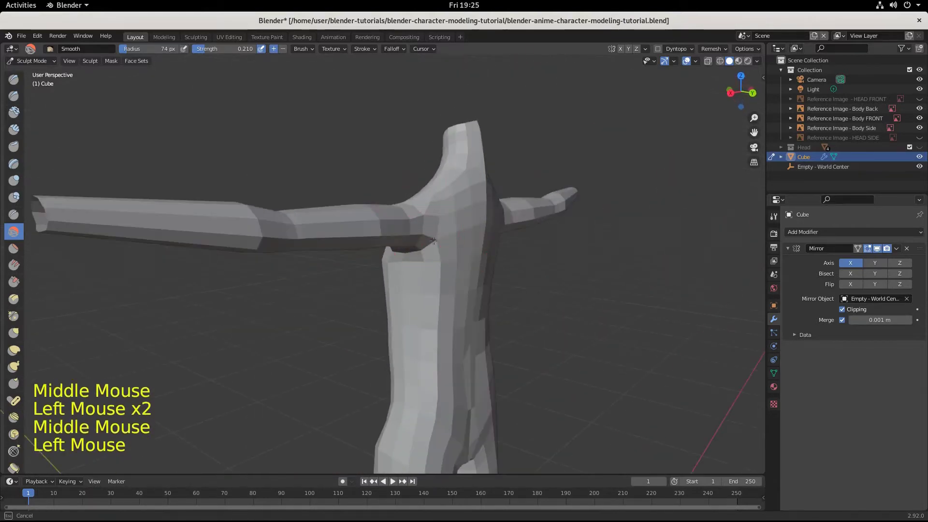
pyautogui.click(415, 251)
pyautogui.moveTo(416, 251)
pyautogui.mouseDown(button='middle')
pyautogui.moveTo(426, 267)
pyautogui.moveTo(383, 290)
pyautogui.moveTo(381, 250)
pyautogui.mouseUp(button='middle')
pyautogui.click(383, 290)
pyautogui.click(380, 249)
# Step: Smooth the front of the armpit, the upper arm and the back of the arm joint with the Smooth brush
pyautogui.moveTo(373, 290); pyautogui.dragTo(406, 310, button='middle')
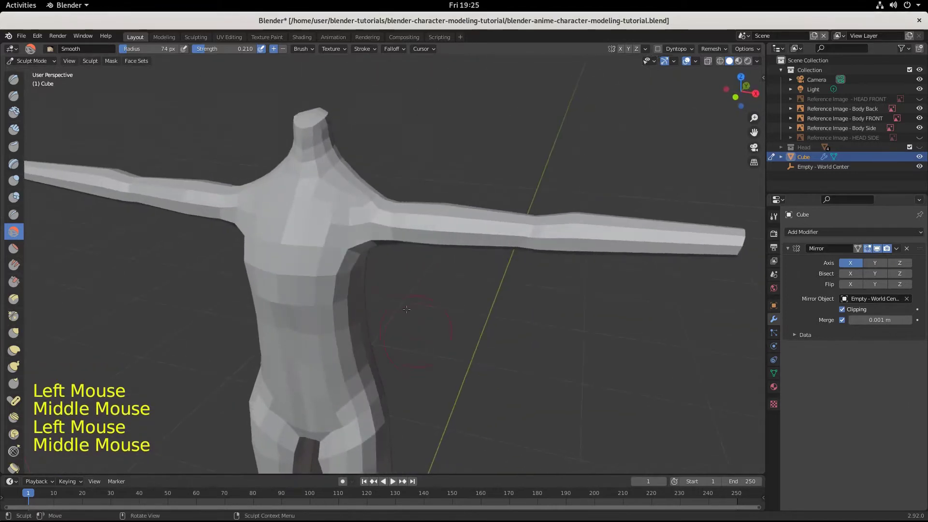
pyautogui.click(348, 260)
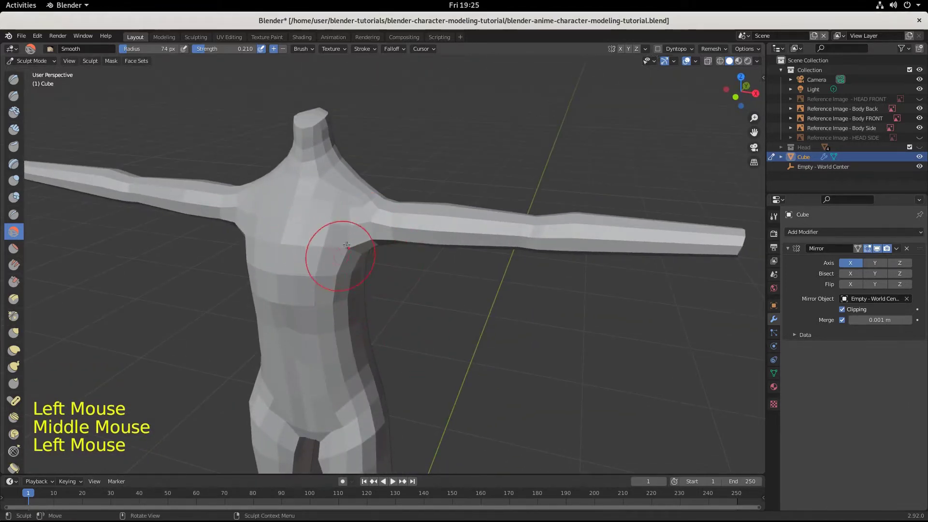
pyautogui.moveTo(338, 270); pyautogui.dragTo(357, 198, button='middle')
pyautogui.click(460, 227)
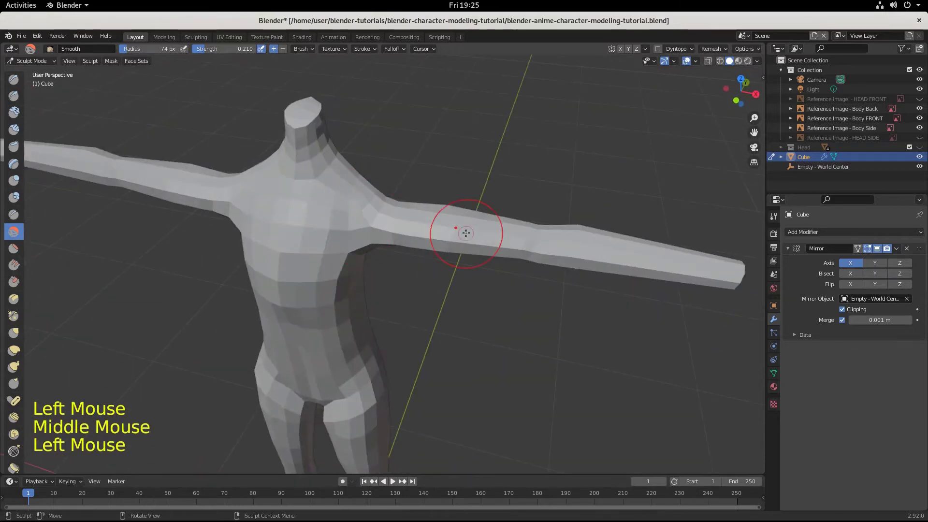
pyautogui.click(482, 232)
pyautogui.moveTo(481, 232); pyautogui.dragTo(356, 254, button='middle')
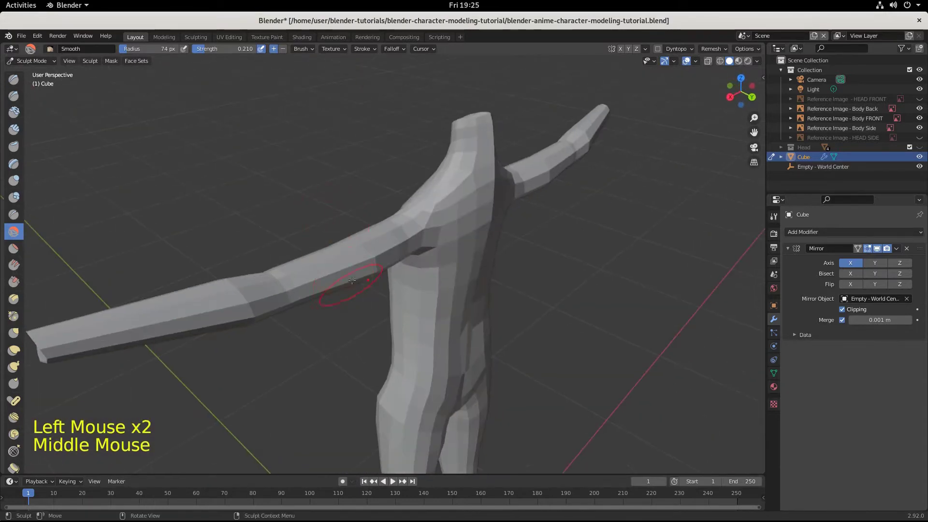
pyautogui.click(411, 240)
pyautogui.moveTo(269, 269)
pyautogui.mouseDown(button='middle')
pyautogui.moveTo(479, 249)
pyautogui.moveTo(311, 223)
pyautogui.mouseUp(button='middle')
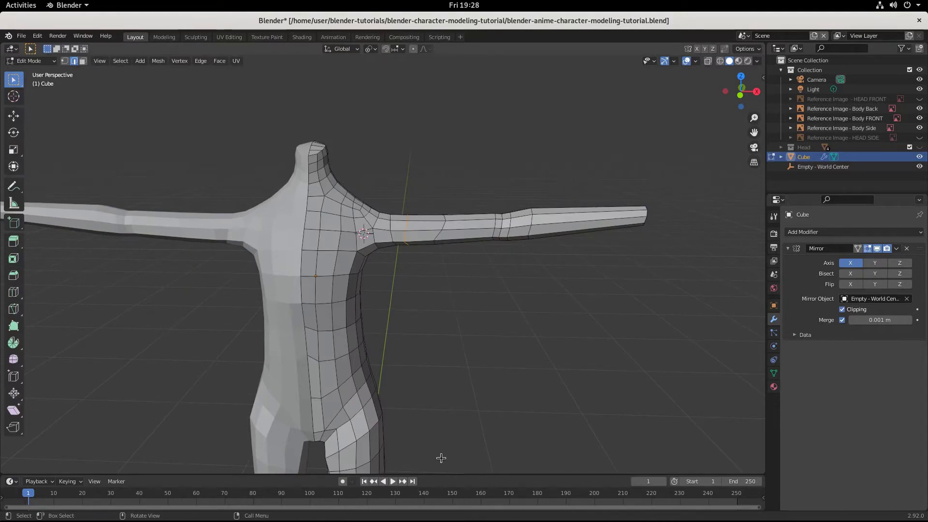
# Step: Bevel the edges running from the front crotch centre over the outer hip to the back centre by about 0.0597 m with one segment
pyautogui.keyDown('shift'); pyautogui.moveTo(441, 457); pyautogui.dragTo(385, 282, button='middle'); pyautogui.keyUp('shift')
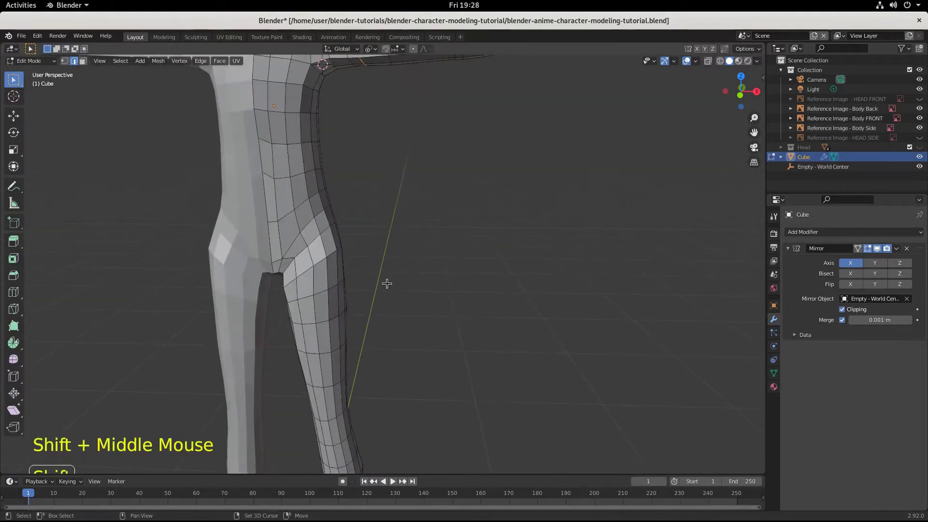
pyautogui.scroll(2, 375, 275)
pyautogui.moveTo(301, 280); pyautogui.dragTo(422, 290, button='middle')
pyautogui.scroll(4, 402, 293)
pyautogui.scroll(2, 401, 293)
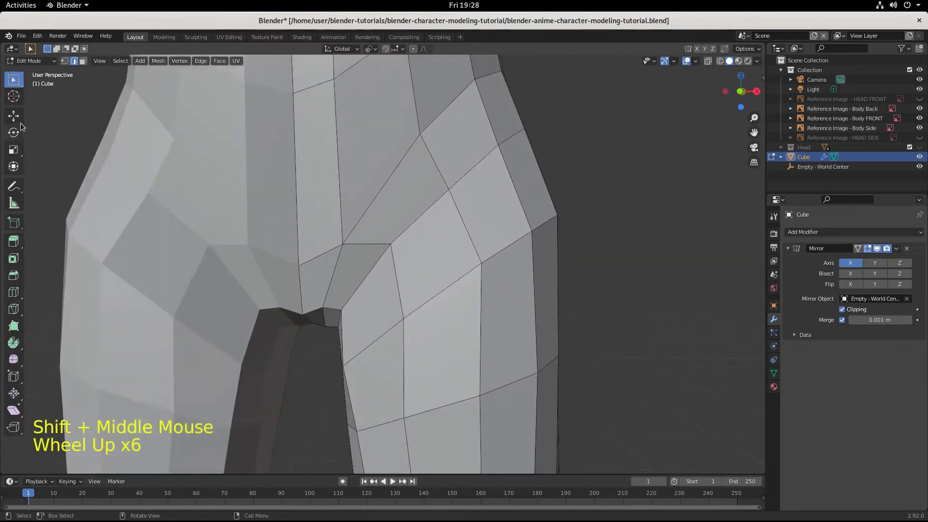
pyautogui.click(74, 62)
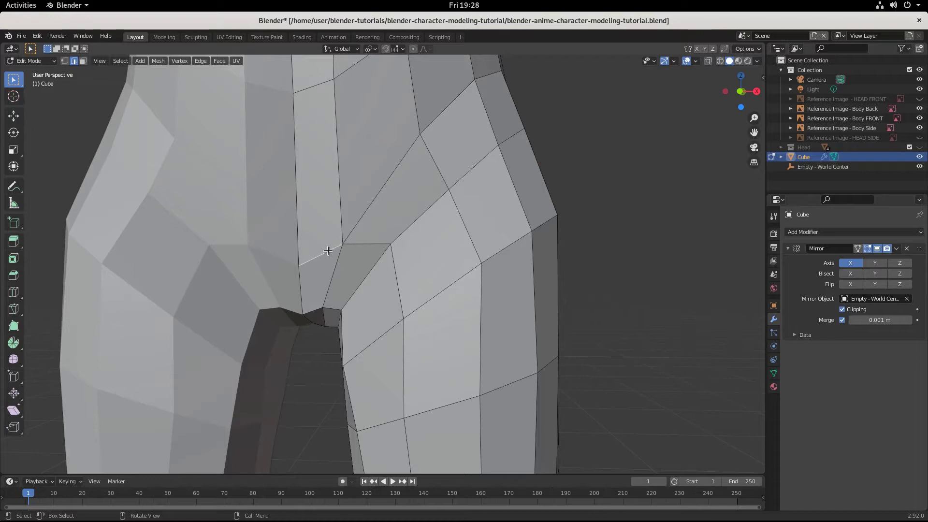
pyautogui.keyDown('shift'); pyautogui.click(368, 244); pyautogui.keyUp('shift')
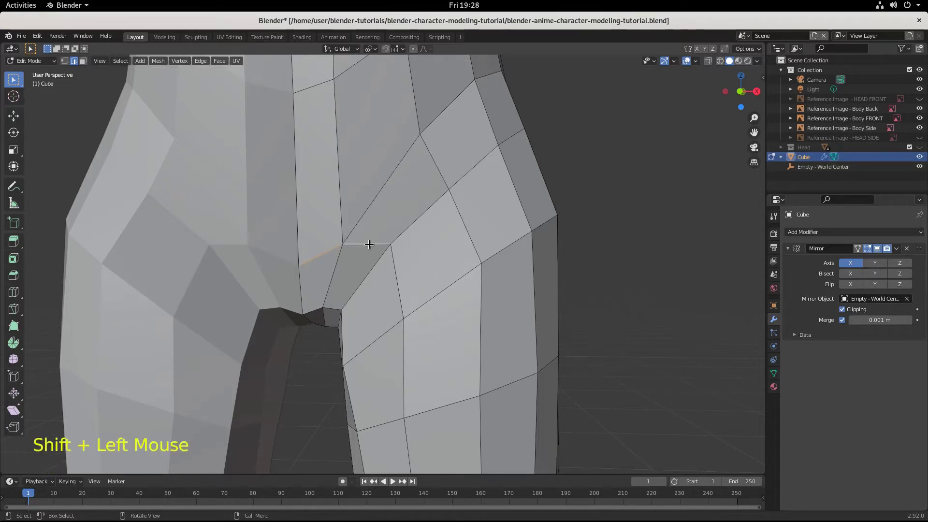
pyautogui.keyDown('shift'); pyautogui.click(417, 220); pyautogui.keyUp('shift')
pyautogui.keyDown('shift'); pyautogui.click(479, 167); pyautogui.keyUp('shift')
pyautogui.moveTo(507, 143); pyautogui.dragTo(425, 135, button='middle')
pyautogui.keyDown('shift'); pyautogui.click(425, 129); pyautogui.keyUp('shift')
pyautogui.keyDown('shift'); pyautogui.click(495, 130); pyautogui.keyUp('shift')
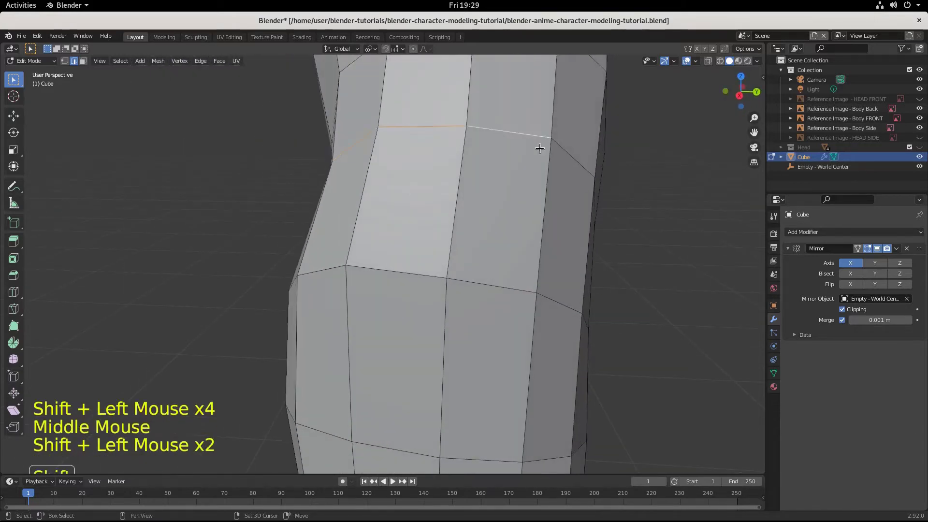
pyautogui.keyDown('shift'); pyautogui.click(567, 152); pyautogui.keyUp('shift')
pyautogui.moveTo(566, 151); pyautogui.dragTo(352, 190, button='middle')
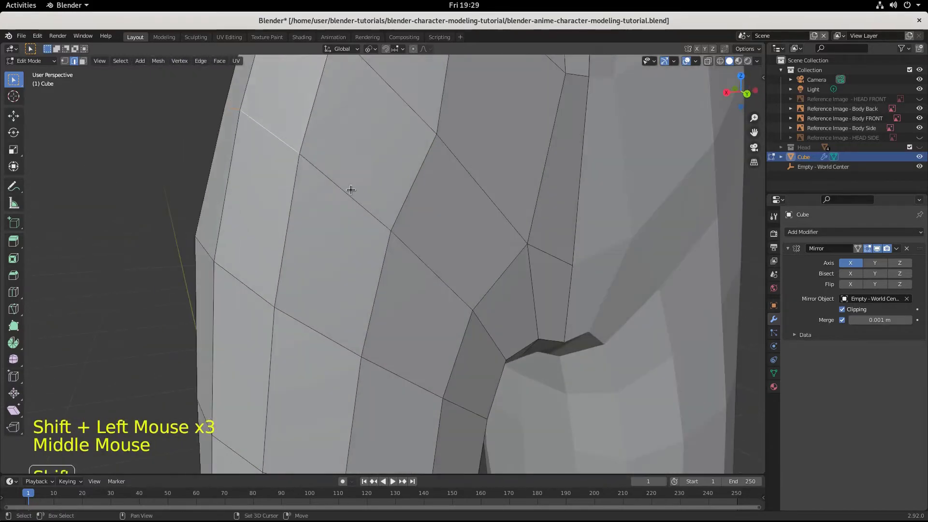
pyautogui.keyDown('shift'); pyautogui.click(366, 216); pyautogui.keyUp('shift')
pyautogui.keyDown('shift'); pyautogui.click(414, 255); pyautogui.keyUp('shift')
pyautogui.keyDown('shift'); pyautogui.click(452, 292); pyautogui.keyUp('shift')
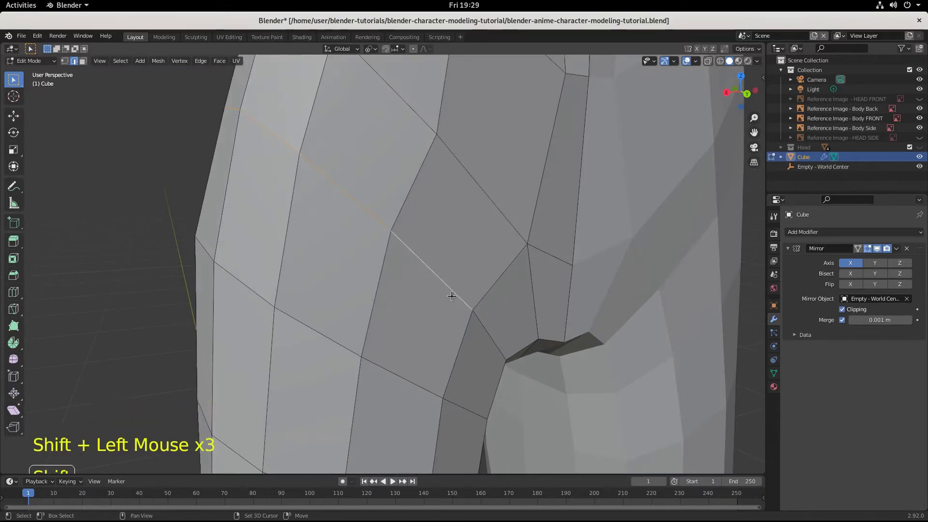
pyautogui.moveTo(452, 292); pyautogui.dragTo(399, 306, button='middle')
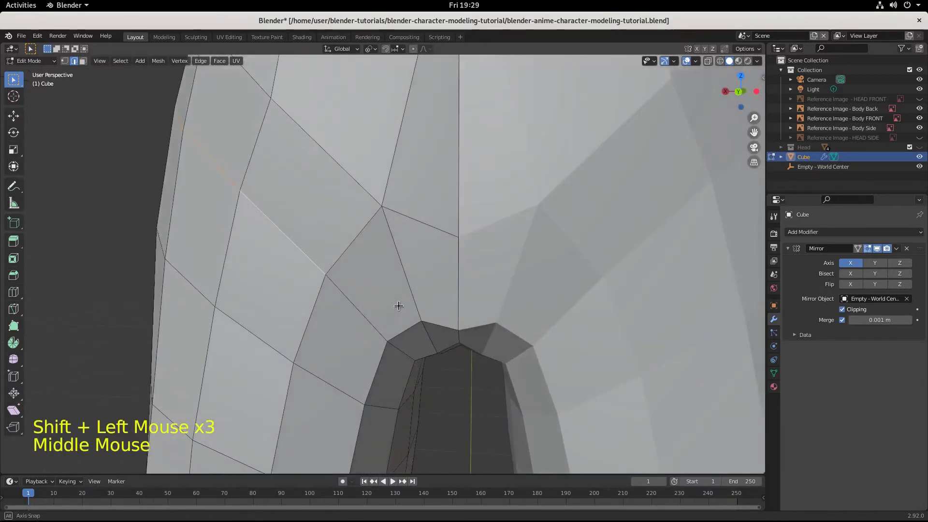
pyautogui.keyDown('shift'); pyautogui.click(356, 236); pyautogui.keyUp('shift')
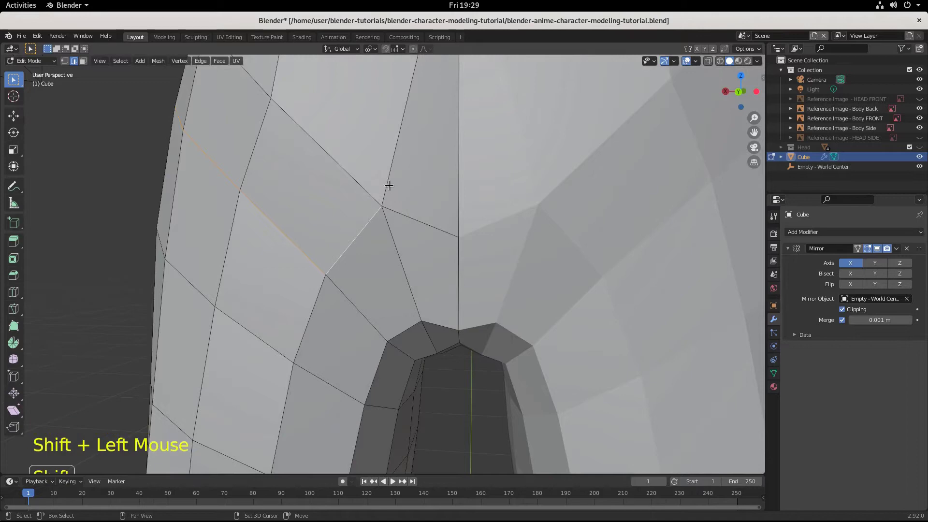
pyautogui.keyDown('shift'); pyautogui.click(427, 224); pyautogui.keyUp('shift')
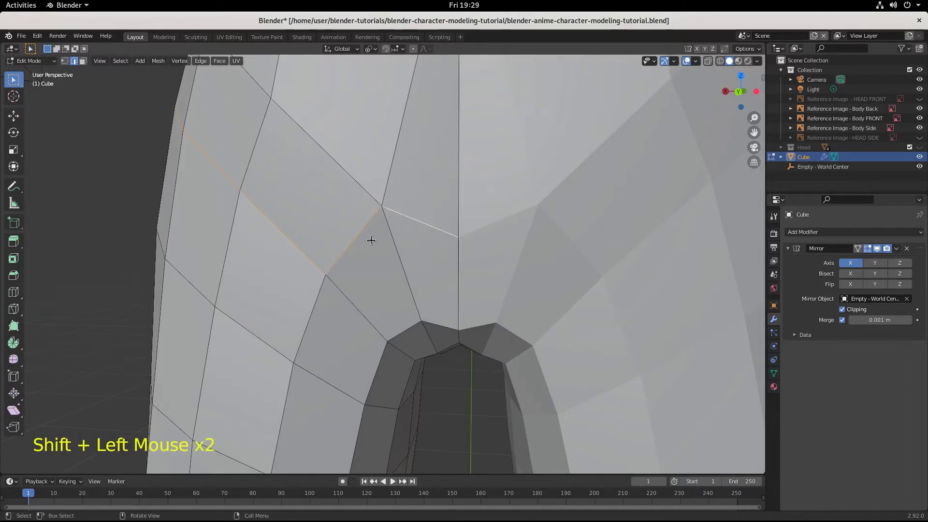
pyautogui.scroll(-3, 308, 270)
pyautogui.moveTo(288, 269); pyautogui.dragTo(507, 265, button='middle')
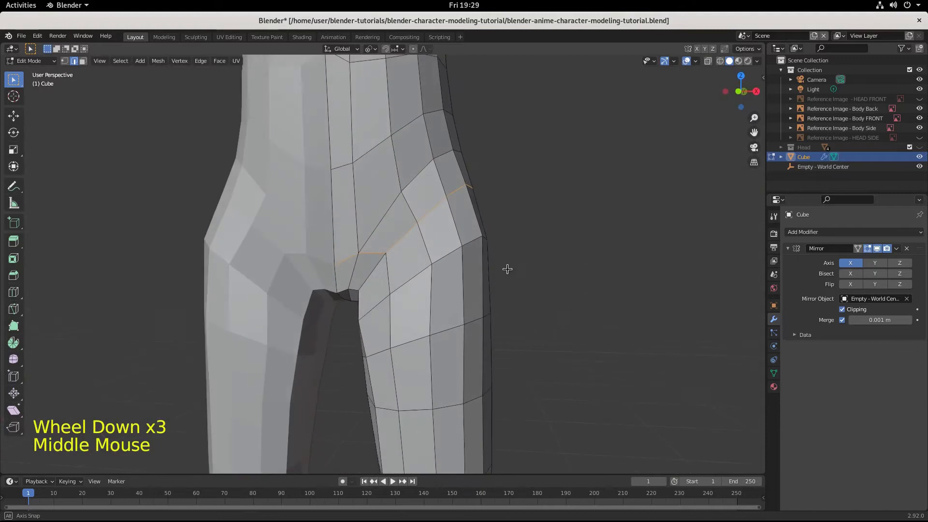
pyautogui.click(15, 276)
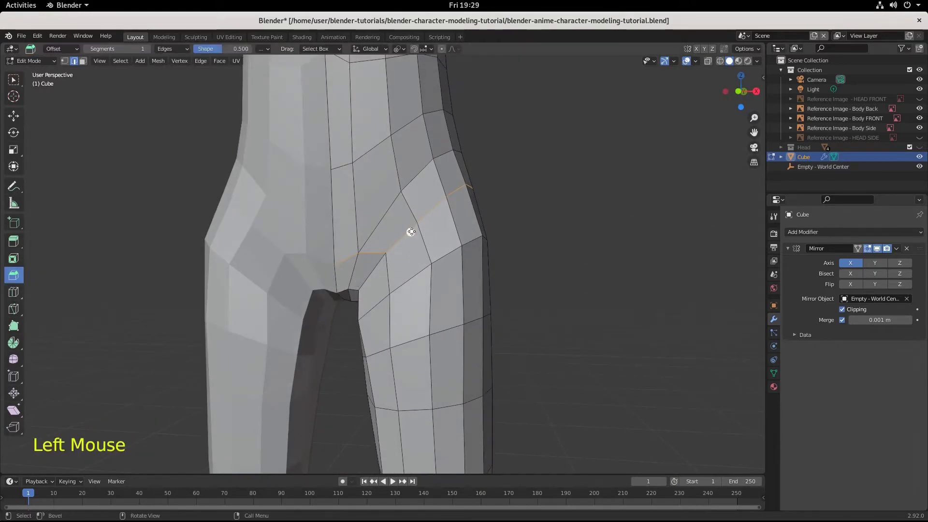
pyautogui.moveTo(409, 231); pyautogui.dragTo(430, 245)
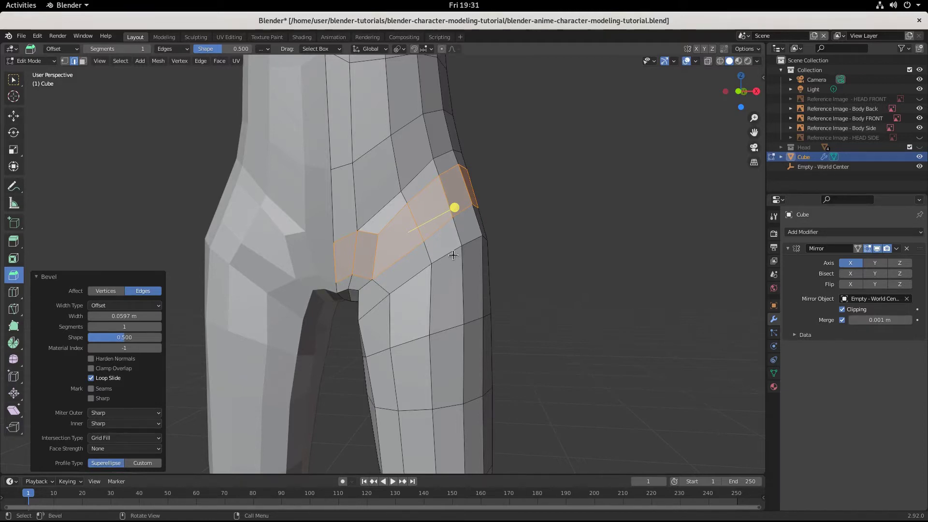
# Step: Switch to face selection and select the face loop above the bevelled hip band, inspecting its flow from front to back
pyautogui.scroll(-3, 476, 265)
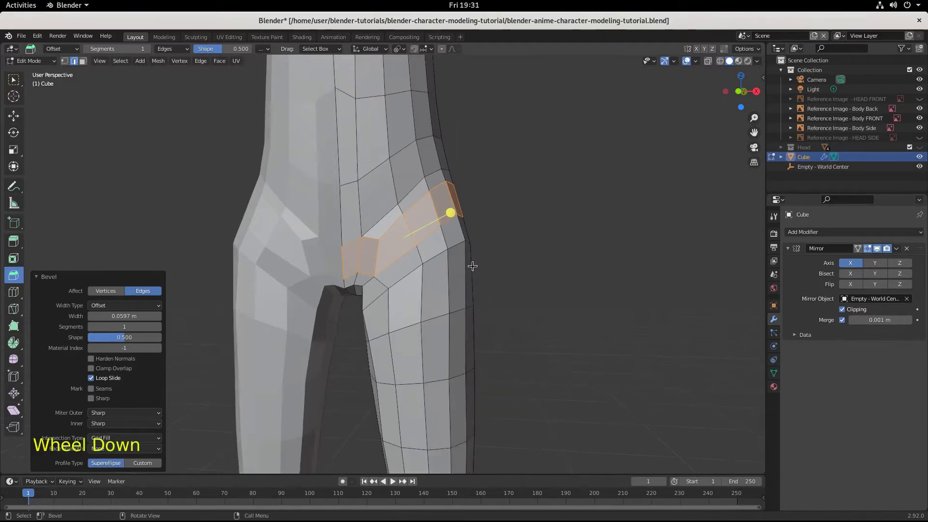
pyautogui.moveTo(472, 265); pyautogui.dragTo(325, 215, button='middle')
pyautogui.click(345, 221)
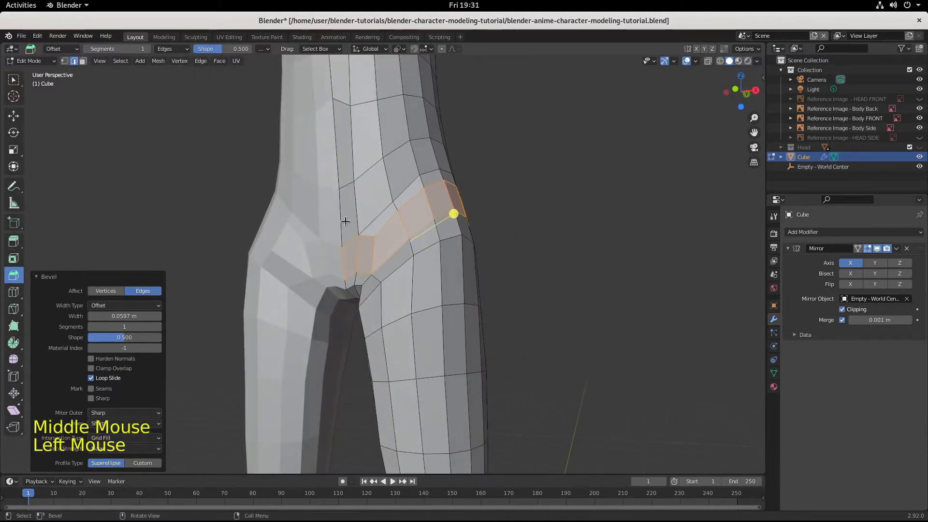
pyautogui.click(83, 61)
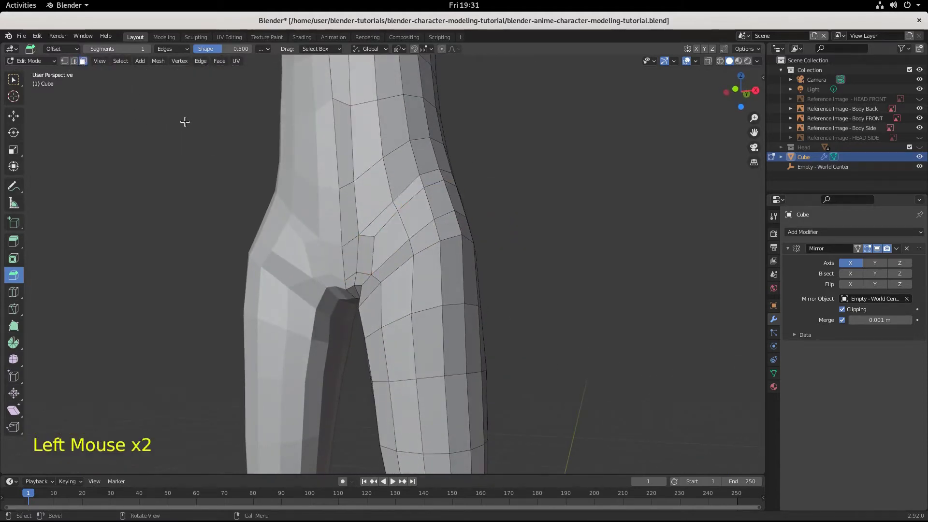
pyautogui.keyDown('shift'); pyautogui.click(349, 213); pyautogui.keyUp('shift')
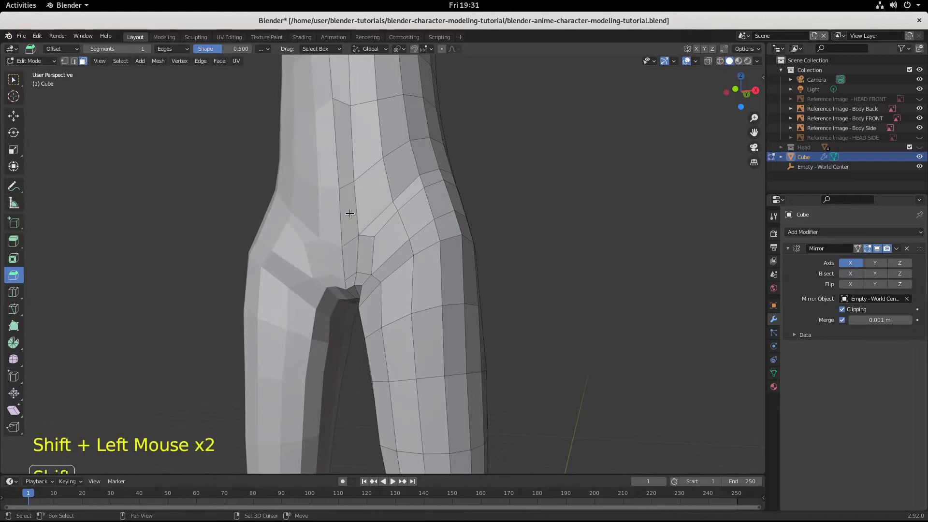
pyautogui.keyDown('alt'); pyautogui.keyDown('shift'); pyautogui.click(350, 213); pyautogui.keyUp('shift'); pyautogui.keyUp('alt')
pyautogui.moveTo(387, 217); pyautogui.dragTo(323, 227, button='middle')
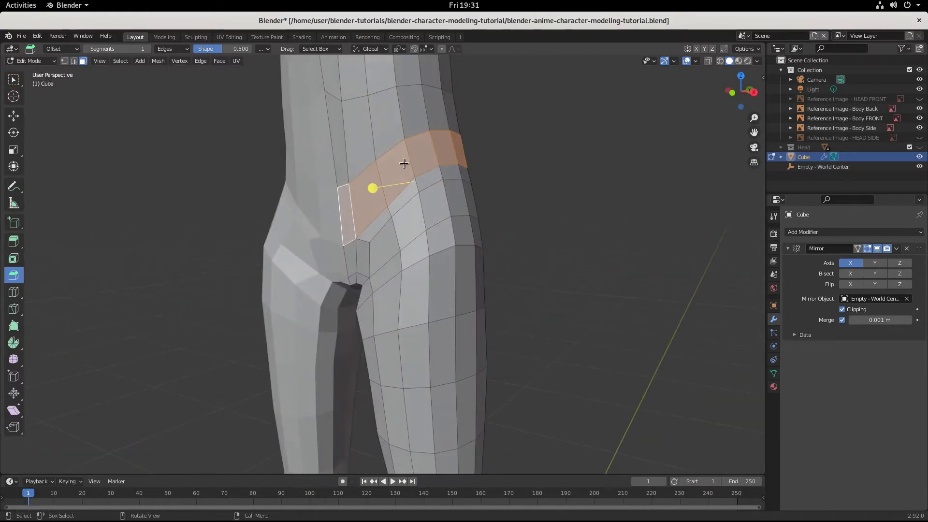
pyautogui.moveTo(404, 164); pyautogui.dragTo(264, 162, button='middle')
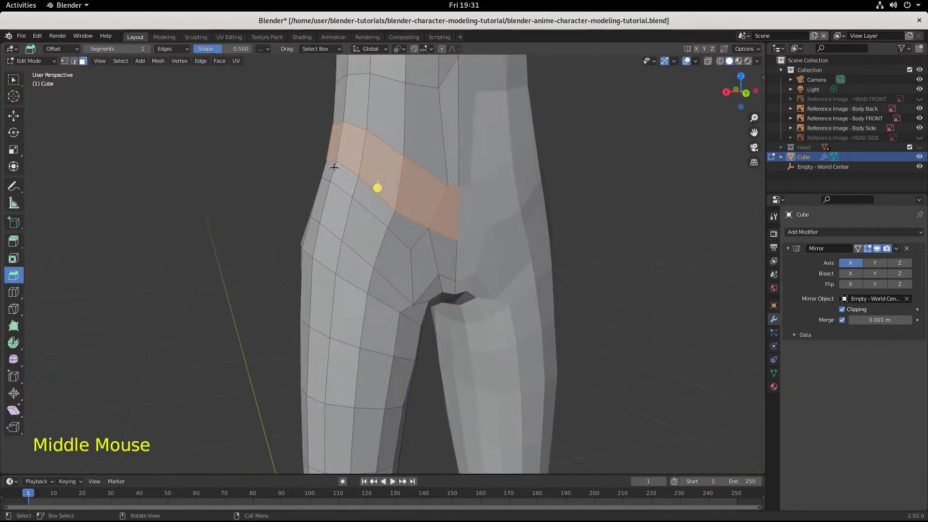
pyautogui.moveTo(334, 166); pyautogui.dragTo(263, 215, button='middle')
# Step: Select the bevelled face loop around the leg joint and examine its flow from the buttock to the front crotch
pyautogui.keyDown('alt'); pyautogui.keyDown('shift'); pyautogui.click(364, 261); pyautogui.keyUp('shift'); pyautogui.keyUp('alt')
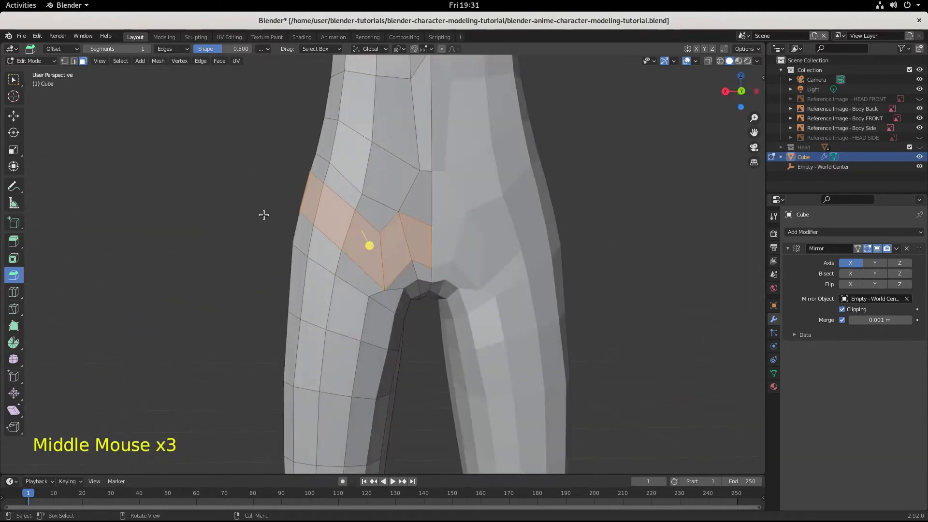
pyautogui.moveTo(361, 276); pyautogui.dragTo(524, 282, button='middle')
pyautogui.scroll(-3, 524, 282)
pyautogui.moveTo(449, 257); pyautogui.dragTo(386, 210, button='middle')
pyautogui.scroll(-2, 382, 285)
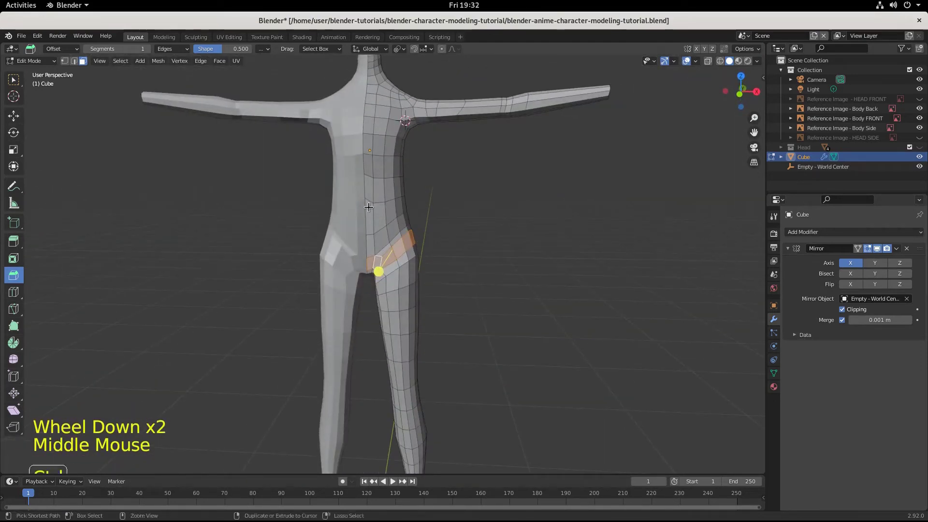
# Step: Add one centred loop cut along the face strip beside the body's centre line, from the torso front through the crotch to the back
pyautogui.hotkey('ctrl', 'r')
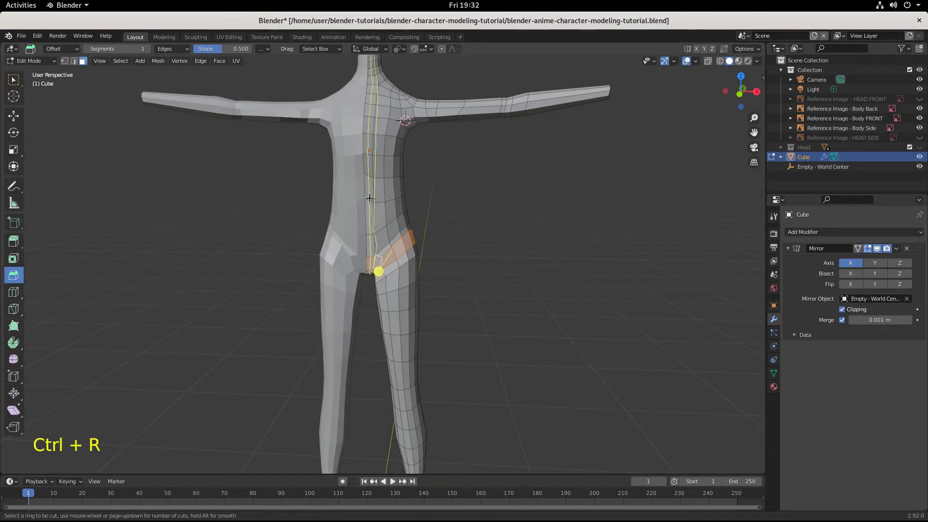
pyautogui.click(369, 197)
pyautogui.rightClick(369, 198)
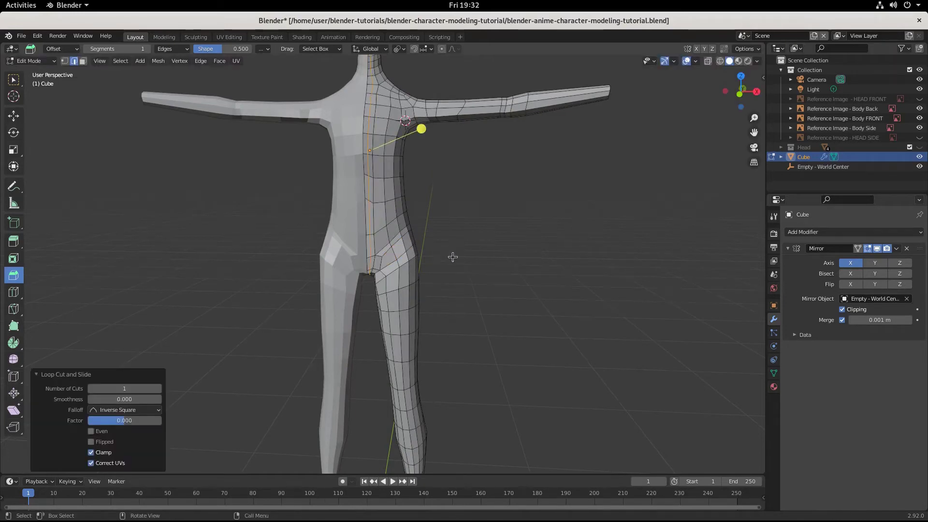
pyautogui.moveTo(438, 265); pyautogui.dragTo(93, 93, button='middle')
pyautogui.scroll(4, 444, 289)
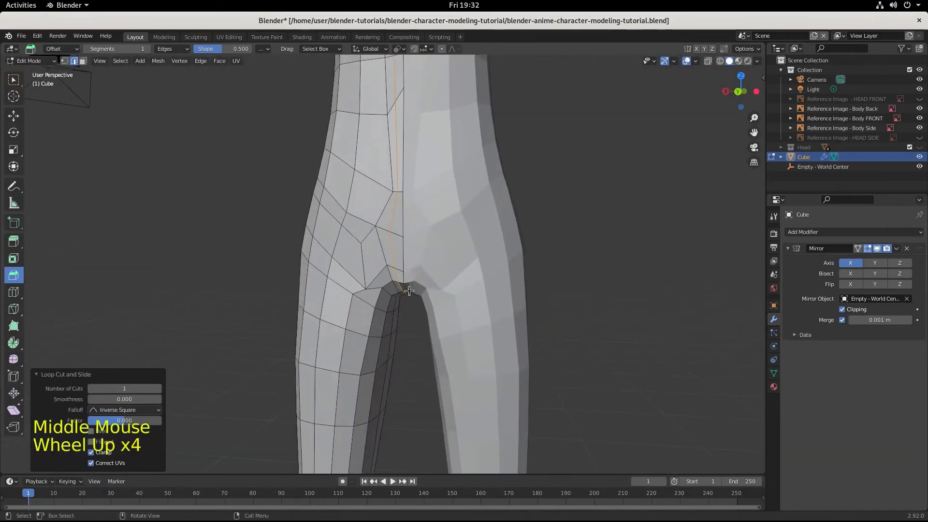
pyautogui.moveTo(430, 285)
pyautogui.mouseDown(button='middle')
pyautogui.moveTo(444, 288)
pyautogui.moveTo(427, 286)
pyautogui.mouseUp(button='middle')
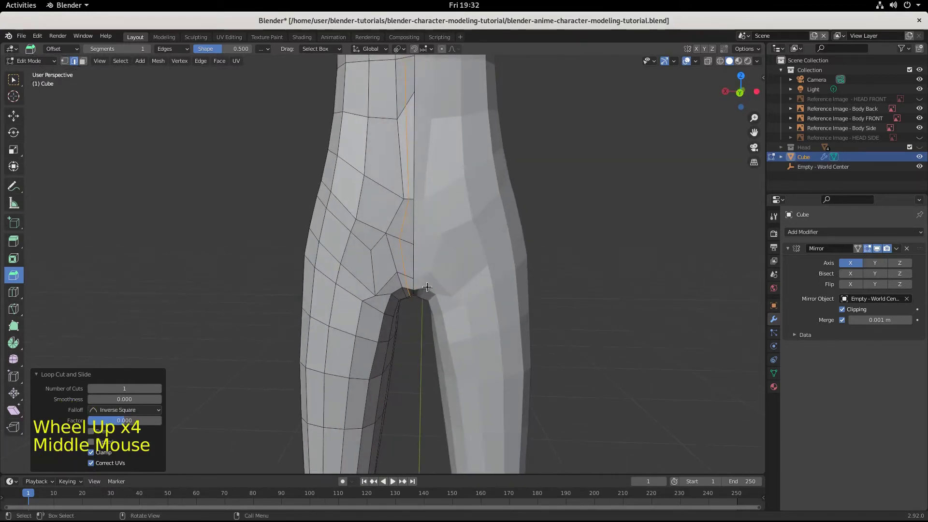
pyautogui.moveTo(400, 253); pyautogui.dragTo(427, 249, button='middle')
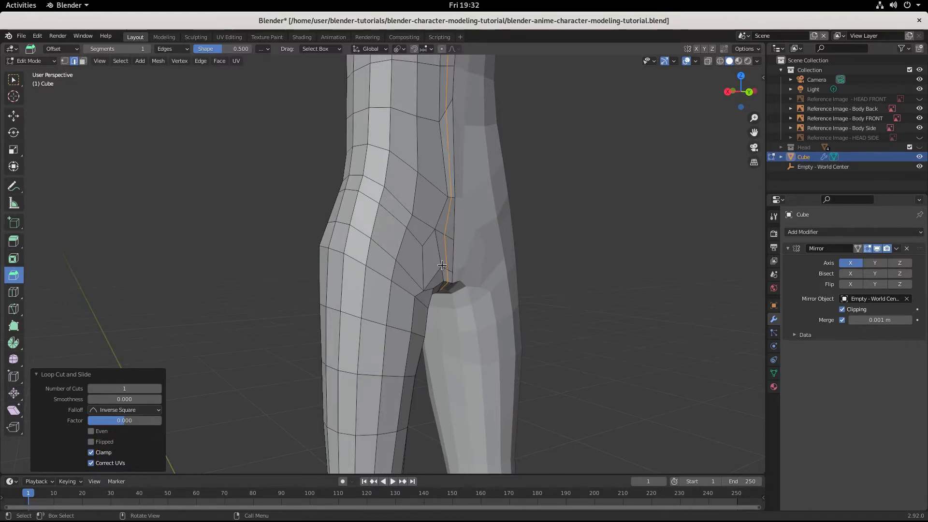
pyautogui.moveTo(410, 298)
pyautogui.mouseDown(button='middle')
pyautogui.moveTo(386, 296)
pyautogui.moveTo(406, 295)
pyautogui.mouseUp(button='middle')
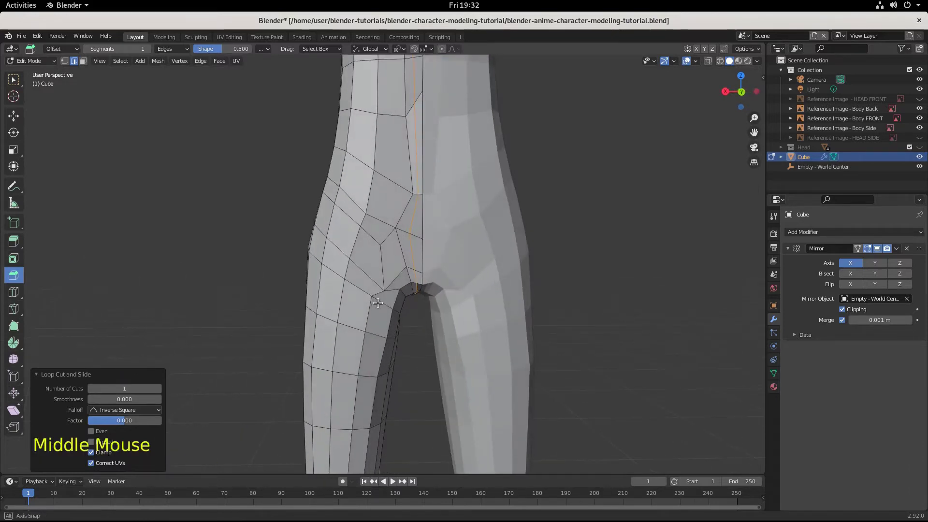
# Step: Compare the mesh's hip and buttock profile with the body side reference drawing in the right orthographic view
pyautogui.click(83, 62)
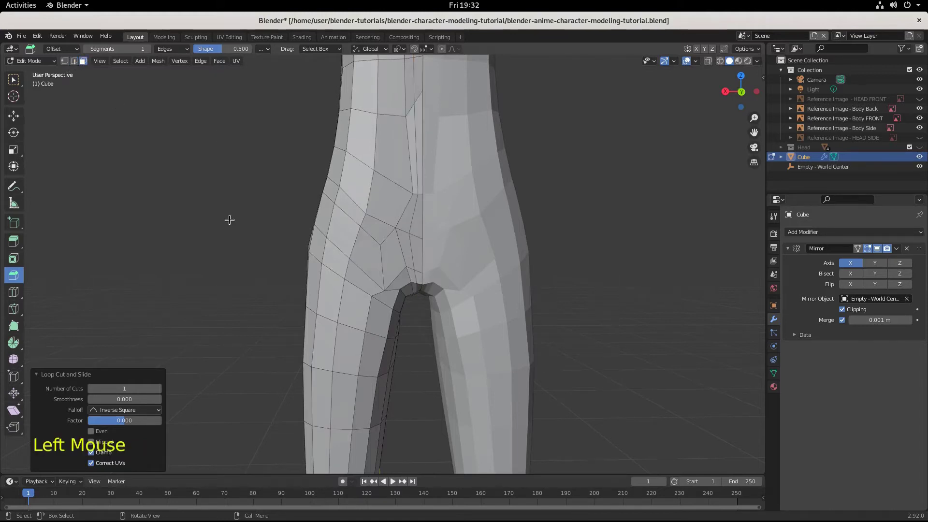
pyautogui.moveTo(316, 251); pyautogui.dragTo(460, 201, button='middle')
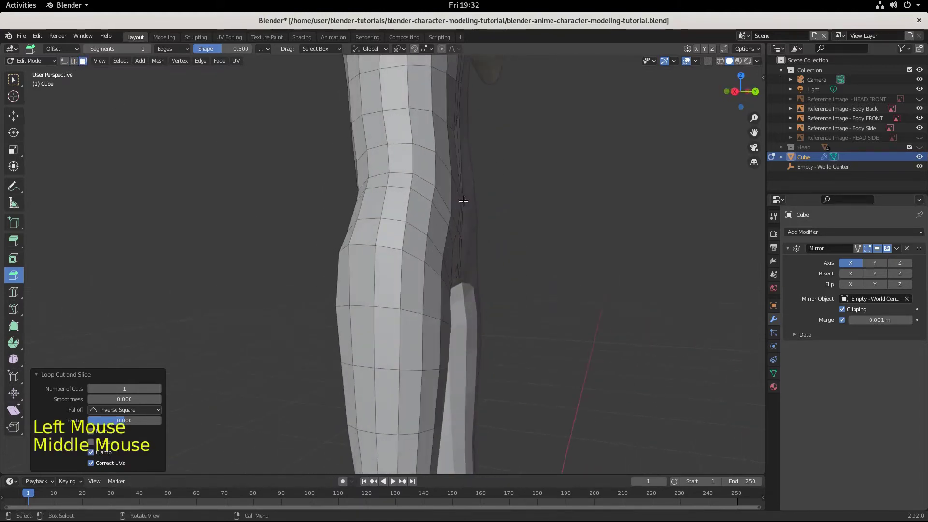
pyautogui.moveTo(444, 295); pyautogui.dragTo(462, 294, button='middle')
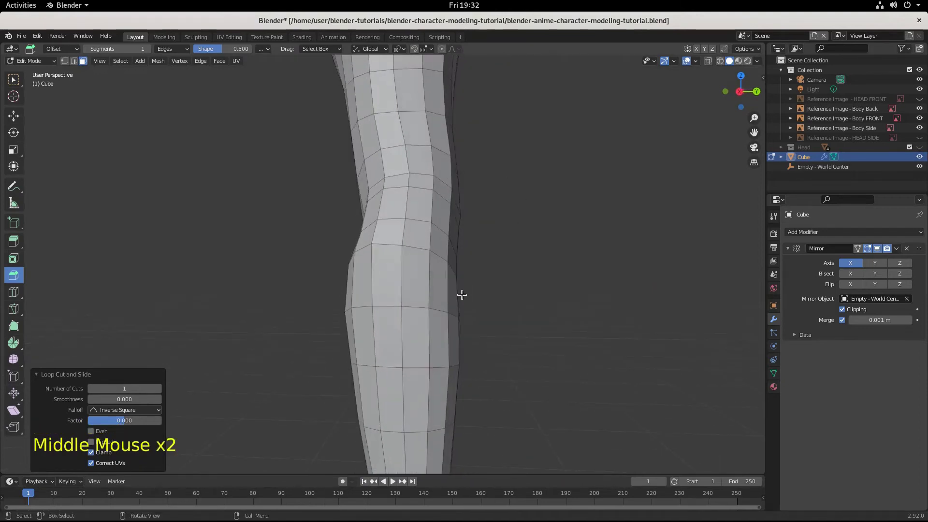
pyautogui.press('KP_3')
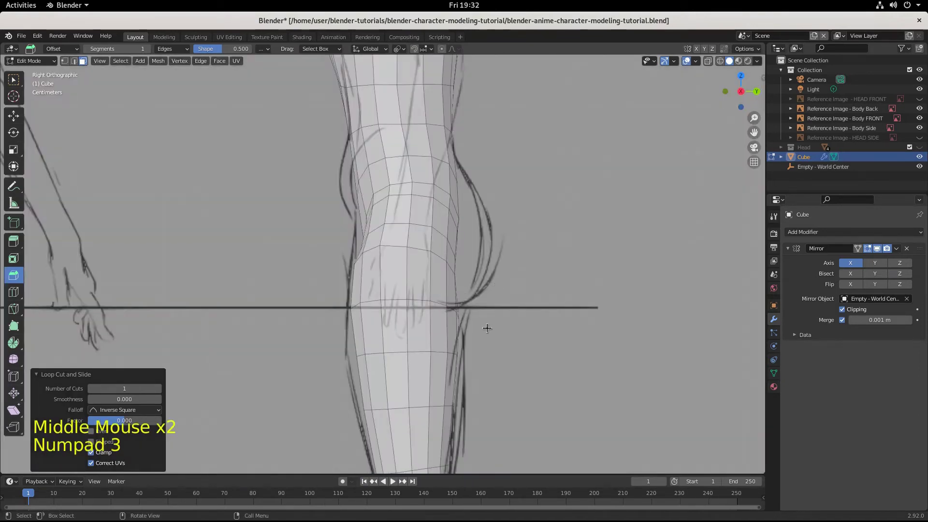
pyautogui.scroll(-1, 489, 334)
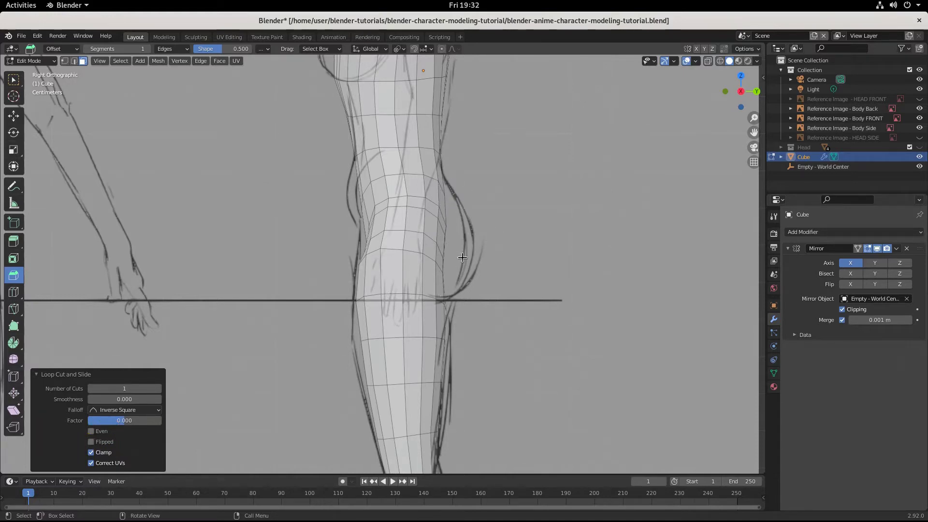
pyautogui.scroll(-4, 434, 288)
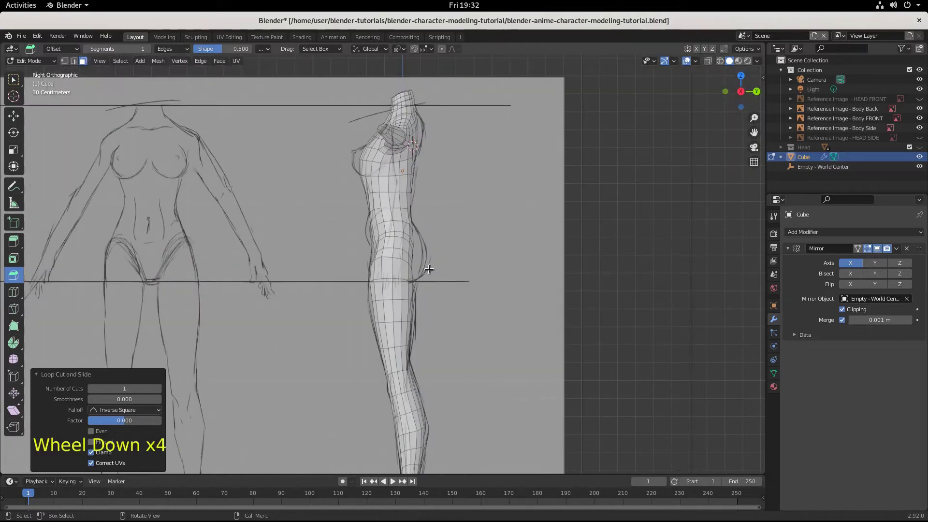
pyautogui.scroll(1, 423, 247)
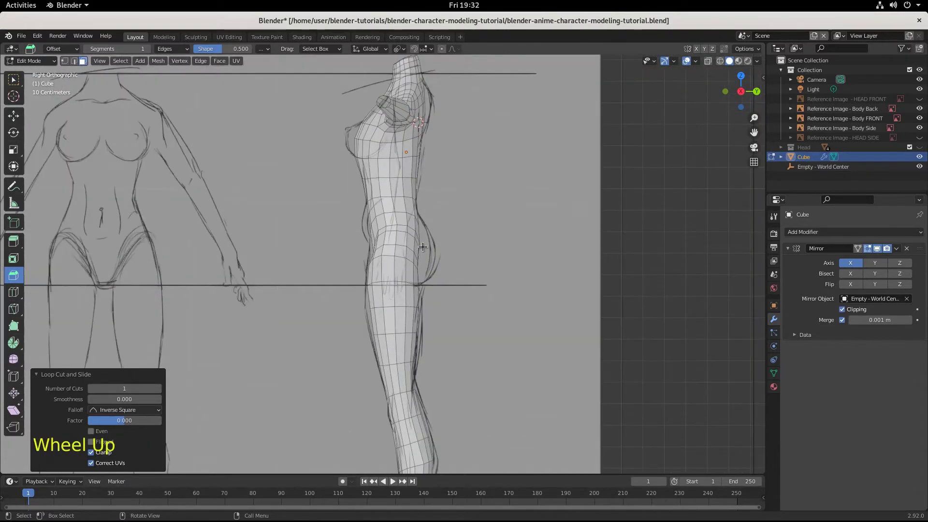
pyautogui.scroll(1, 420, 251)
pyautogui.moveTo(488, 304); pyautogui.dragTo(238, 182, button='middle')
pyautogui.scroll(2, 410, 311)
pyautogui.scroll(2, 410, 311)
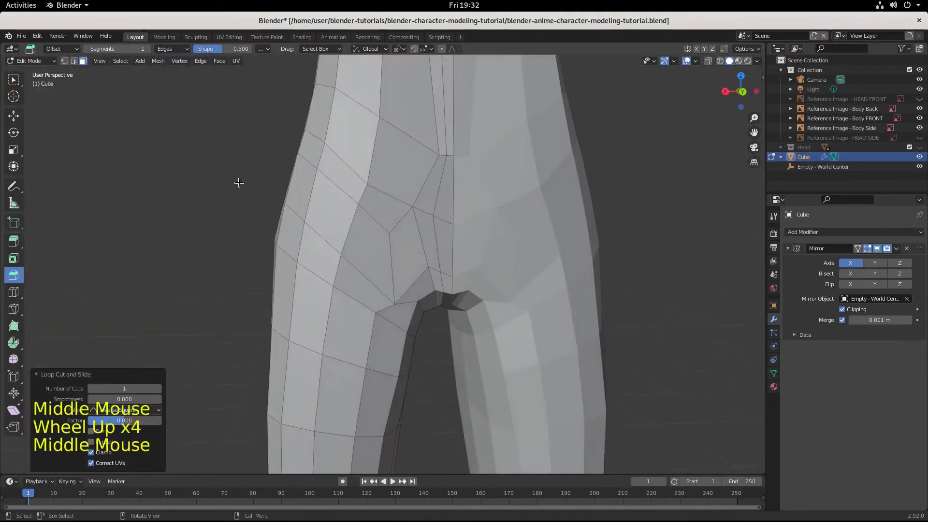
# Step: Select the inner and upper buttock faces beside the back centre line, including the narrow strip faces there
pyautogui.click(83, 61)
pyautogui.moveTo(418, 262); pyautogui.dragTo(410, 258, button='middle')
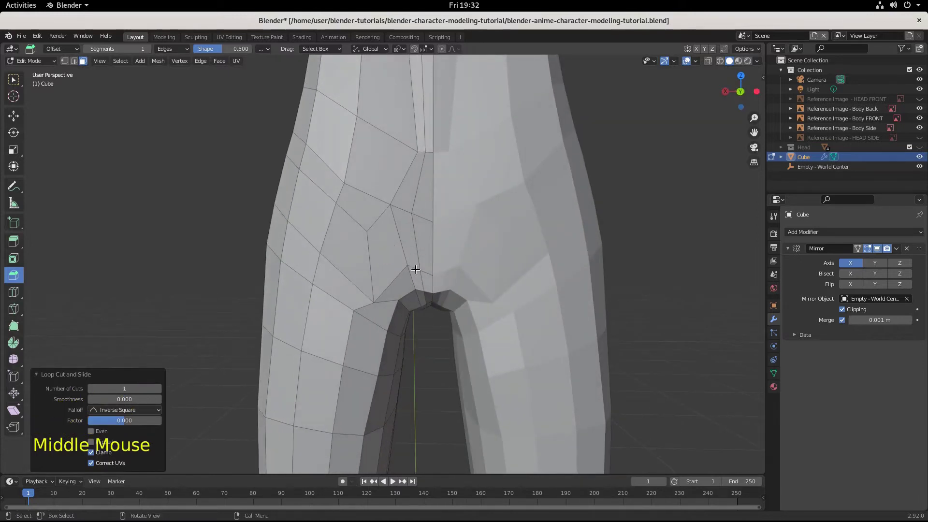
pyautogui.click(387, 254)
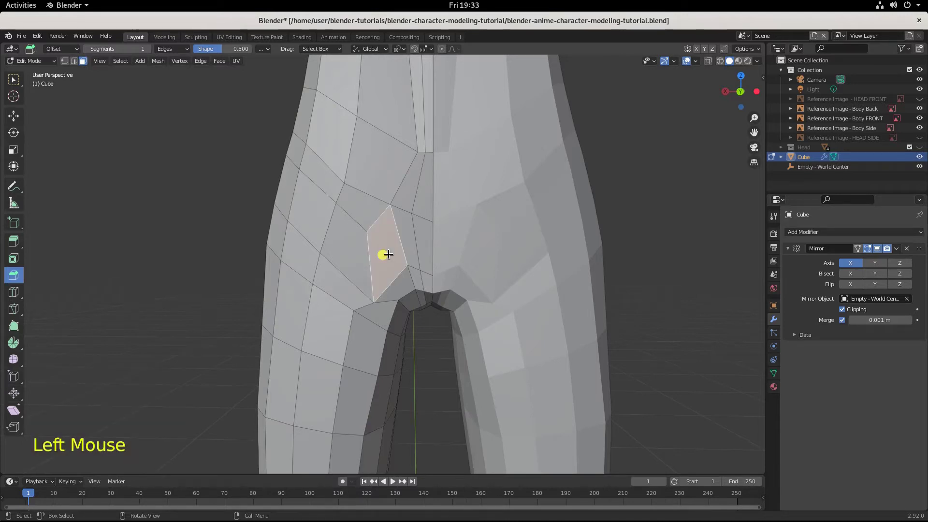
pyautogui.press('shift')
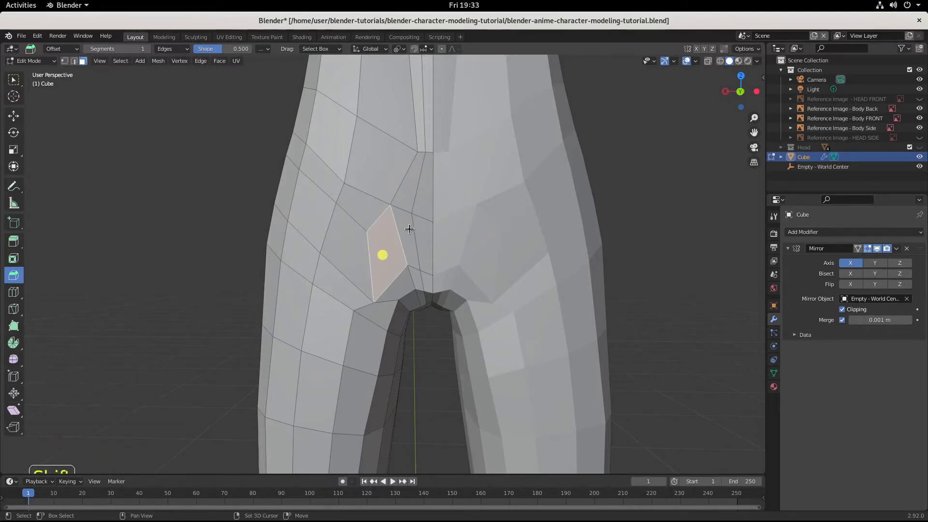
pyautogui.keyDown('shift'); pyautogui.click(407, 229); pyautogui.keyUp('shift')
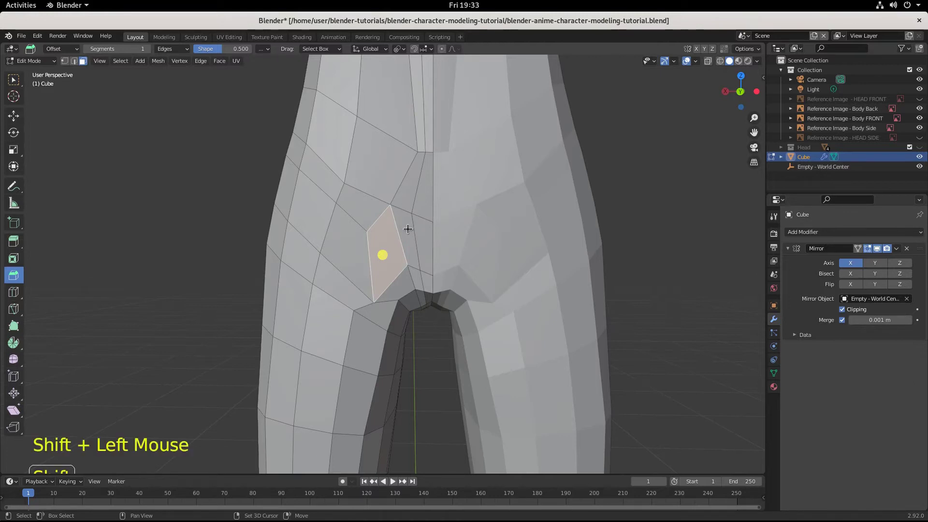
pyautogui.keyDown('shift'); pyautogui.click(408, 197); pyautogui.keyUp('shift')
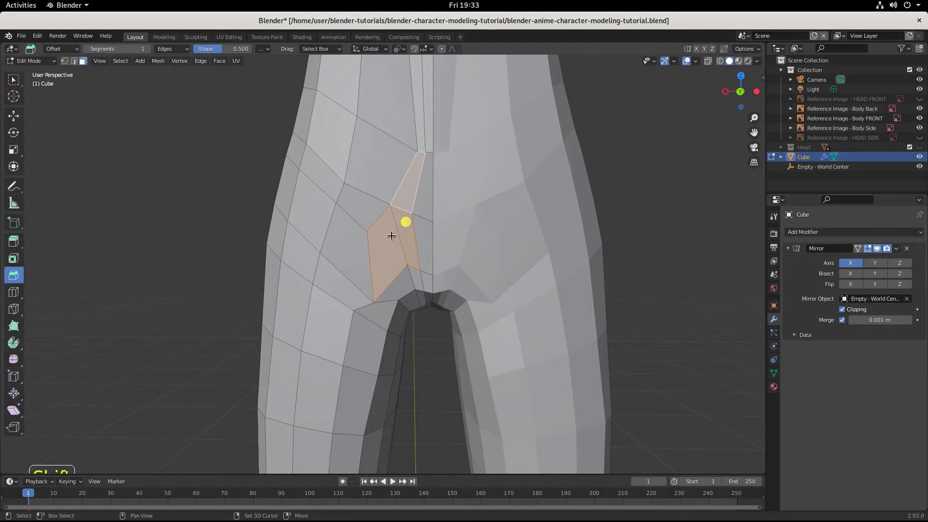
pyautogui.keyDown('shift'); pyautogui.click(371, 147); pyautogui.keyUp('shift')
pyautogui.keyDown('shift'); pyautogui.click(341, 147); pyautogui.keyUp('shift')
pyautogui.keyDown('shift'); pyautogui.click(372, 175); pyautogui.keyUp('shift')
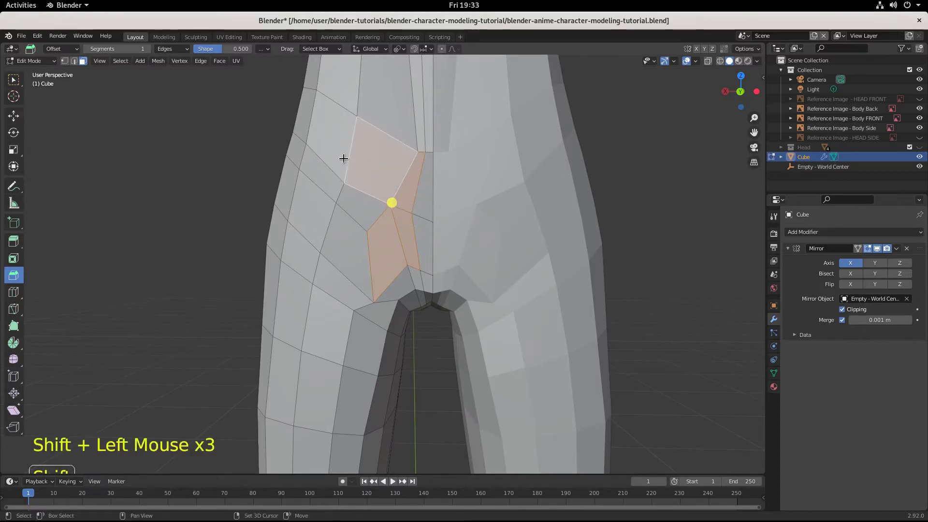
# Step: Extend the face selection over the outer and lower buttock, down to the faces where the thigh begins beside the crotch
pyautogui.keyDown('shift'); pyautogui.click(336, 157); pyautogui.keyUp('shift')
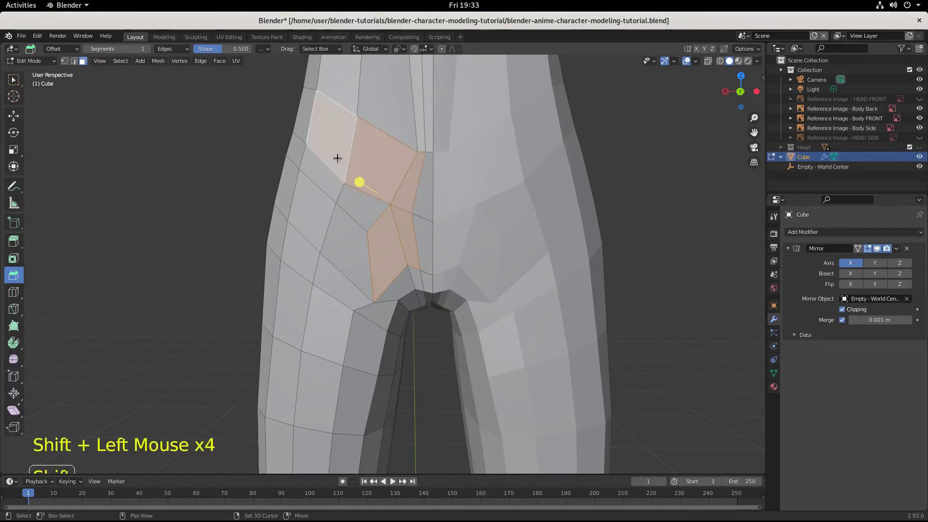
pyautogui.keyDown('shift'); pyautogui.click(327, 188); pyautogui.keyUp('shift')
pyautogui.keyDown('shift'); pyautogui.click(353, 203); pyautogui.keyUp('shift')
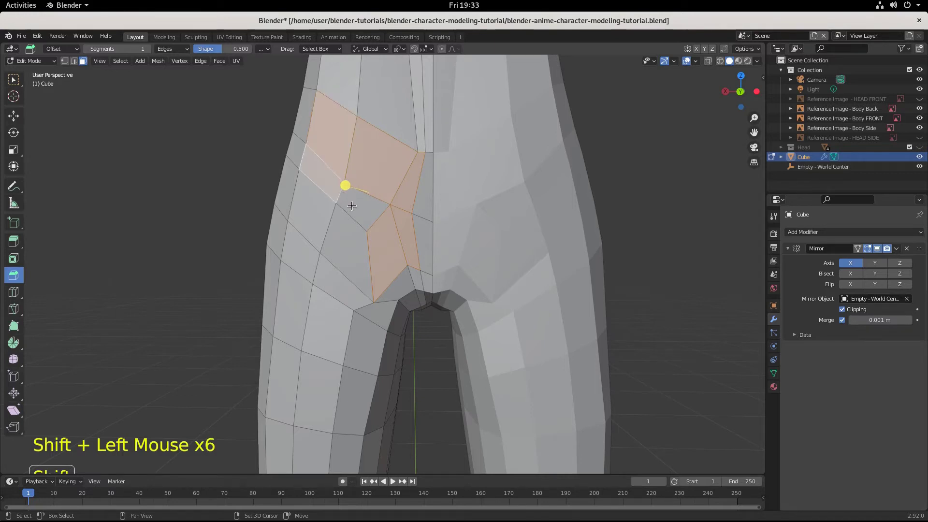
pyautogui.keyDown('shift'); pyautogui.click(344, 255); pyautogui.keyUp('shift')
pyautogui.keyDown('shift'); pyautogui.click(311, 244); pyautogui.keyUp('shift')
pyautogui.keyDown('shift'); pyautogui.click(320, 267); pyautogui.keyUp('shift')
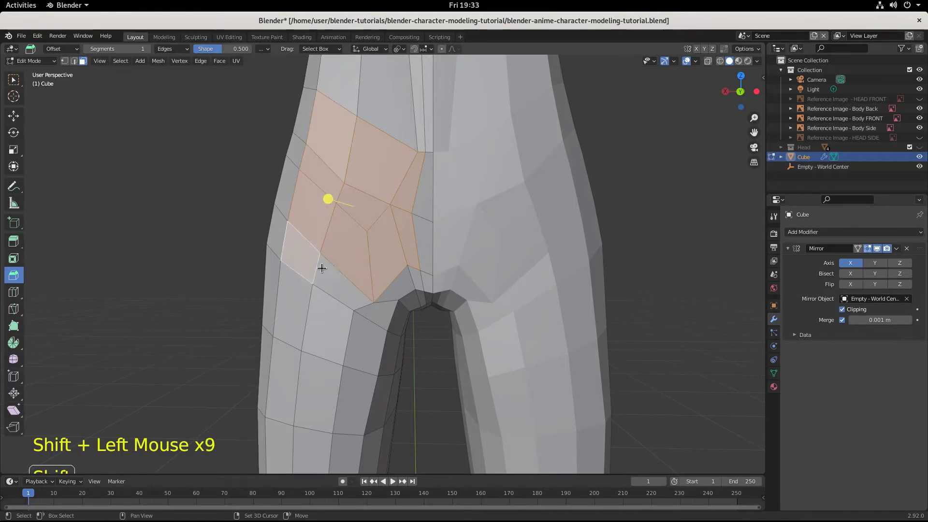
pyautogui.keyDown('shift'); pyautogui.click(355, 297); pyautogui.keyUp('shift')
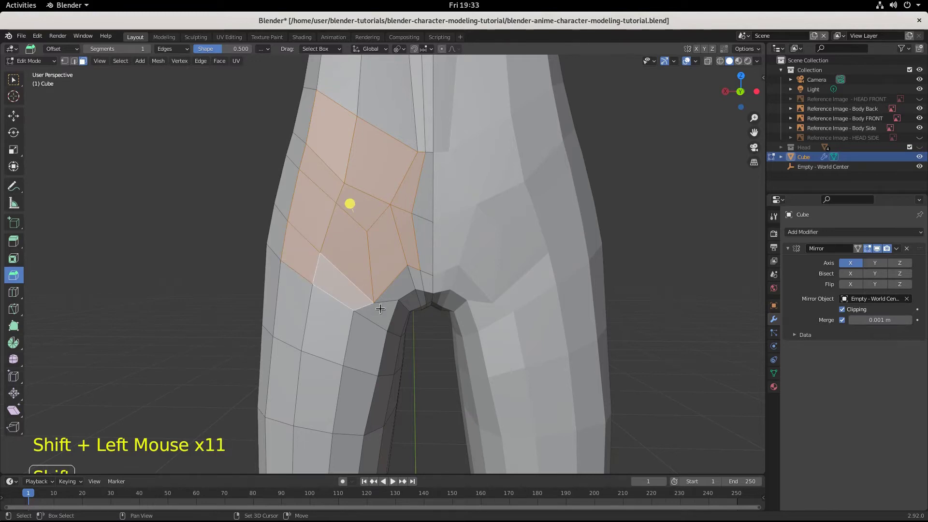
pyautogui.keyDown('shift'); pyautogui.click(403, 283); pyautogui.keyUp('shift')
pyautogui.scroll(-4, 450, 343)
pyautogui.moveTo(449, 344); pyautogui.dragTo(363, 244, button='middle')
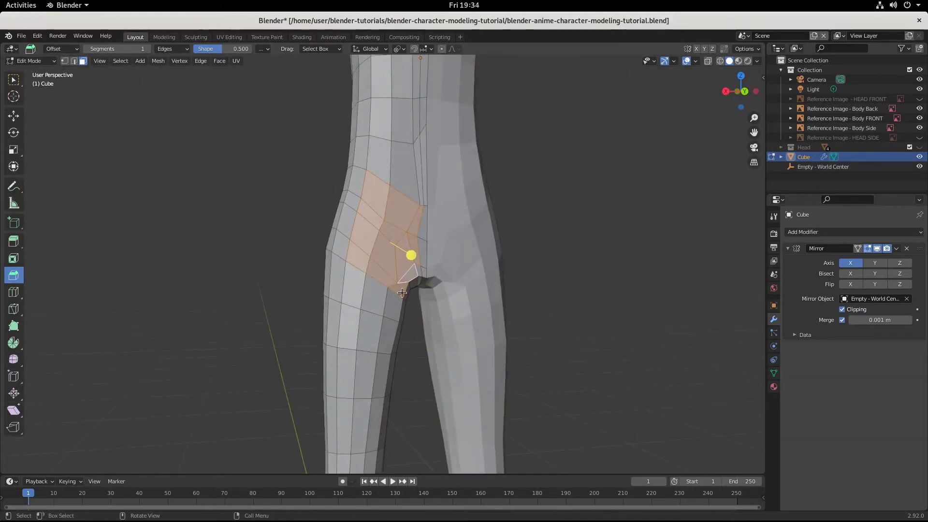
pyautogui.moveTo(402, 293); pyautogui.dragTo(395, 285, button='middle')
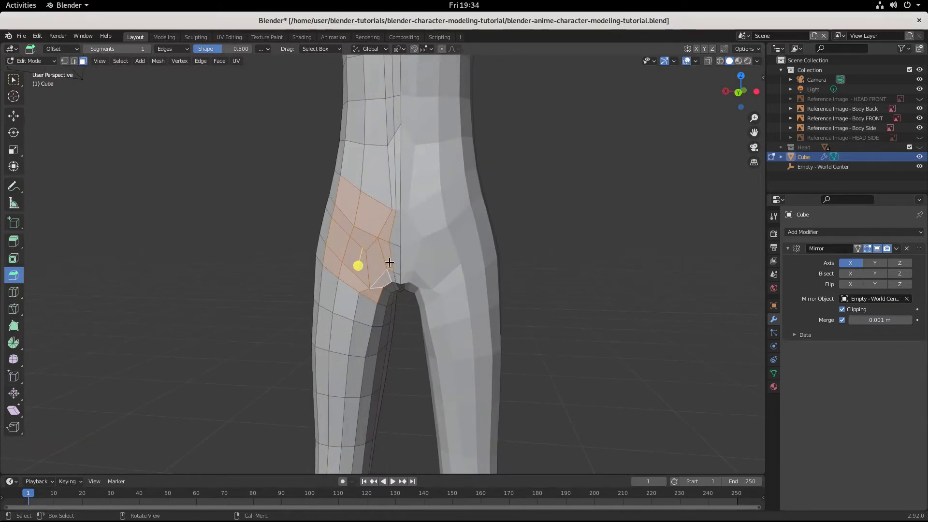
pyautogui.moveTo(394, 222); pyautogui.dragTo(367, 204, button='middle')
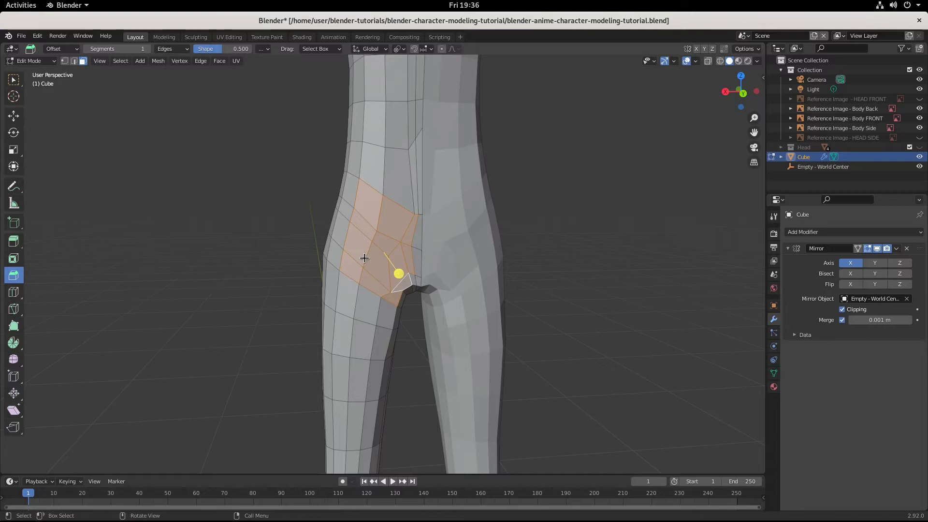
# Step: Delete the selected buttock faces, leaving an open hole in the back of the hip
pyautogui.press('Delete')
pyautogui.press('Down')
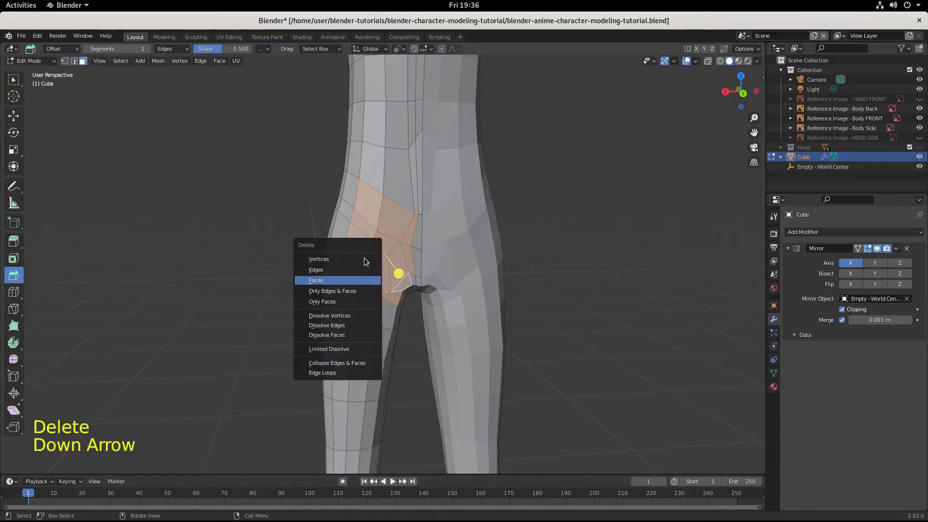
pyautogui.press('Return')
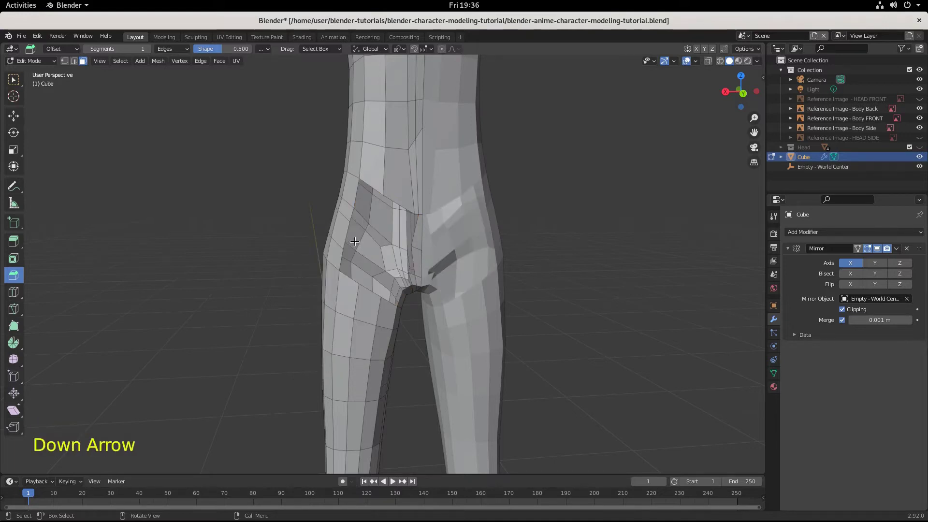
# Step: Select the whole border edge loop of the buttock opening and smooth its vertices by about 0.93 to round it
pyautogui.click(73, 61)
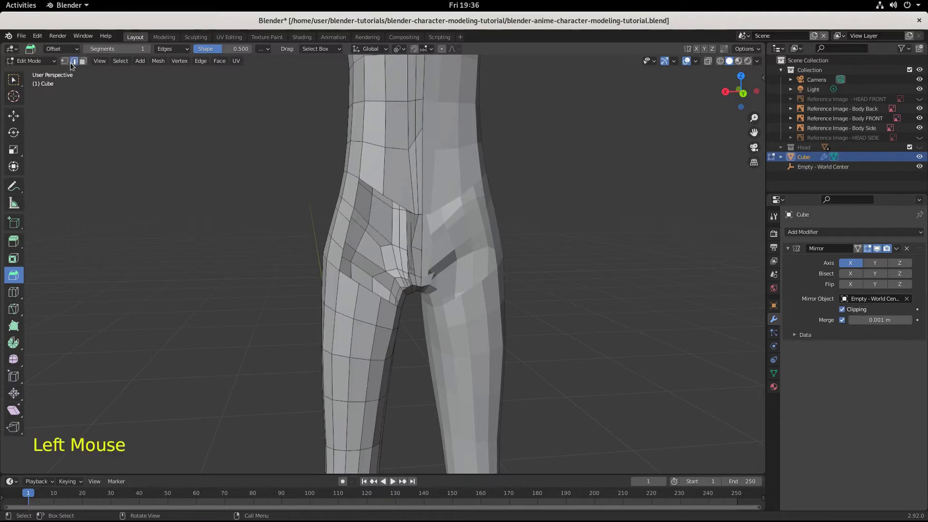
pyautogui.click(345, 232)
pyautogui.press('shift')
pyautogui.keyDown('alt'); pyautogui.keyDown('shift'); pyautogui.click(344, 238); pyautogui.keyUp('shift'); pyautogui.keyUp('alt')
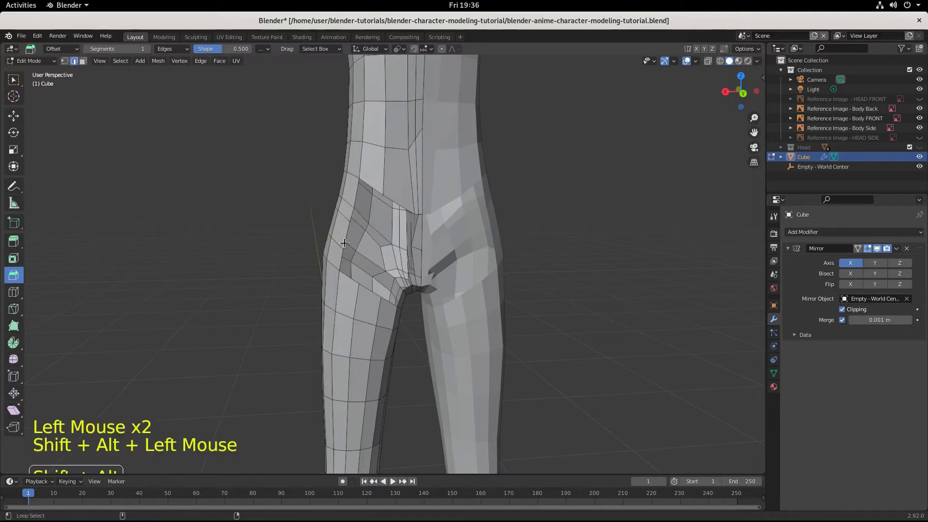
pyautogui.keyDown('alt'); pyautogui.keyDown('shift'); pyautogui.click(344, 238); pyautogui.keyUp('shift'); pyautogui.keyUp('alt')
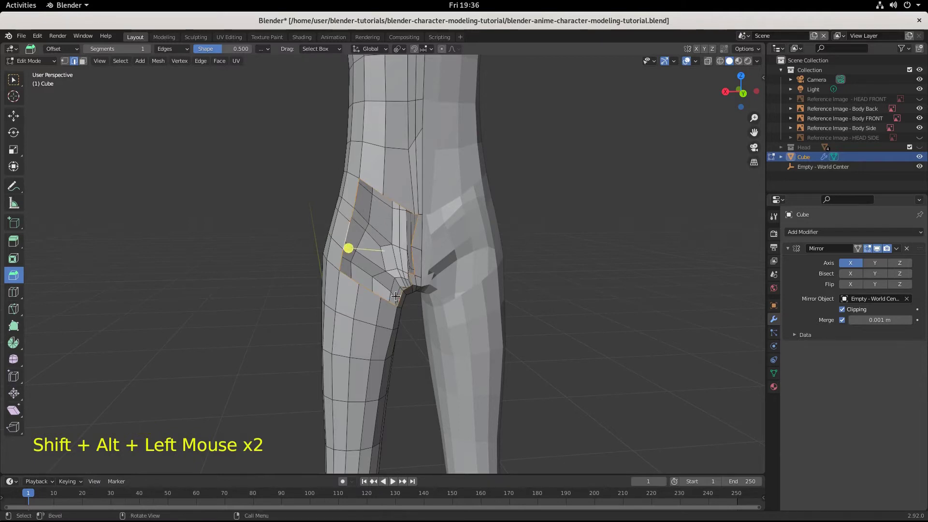
pyautogui.click(13, 359)
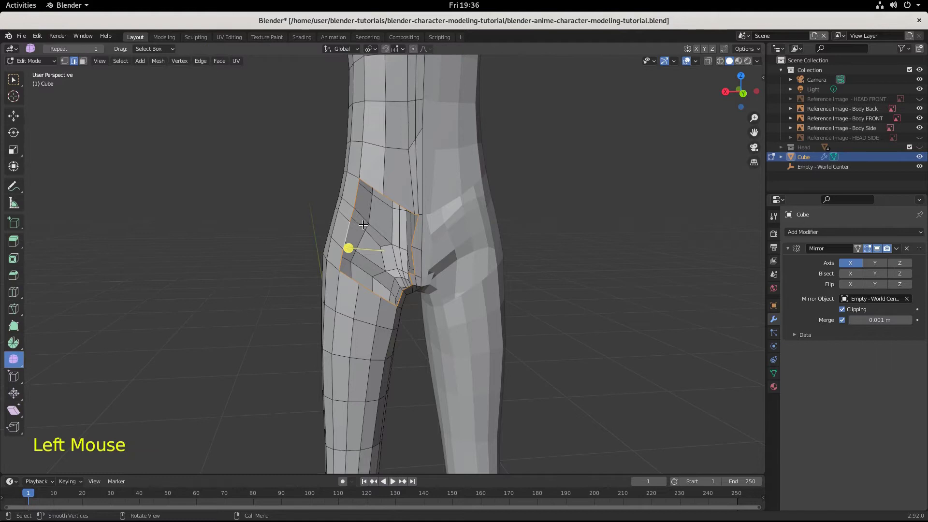
pyautogui.moveTo(346, 248); pyautogui.dragTo(544, 112)
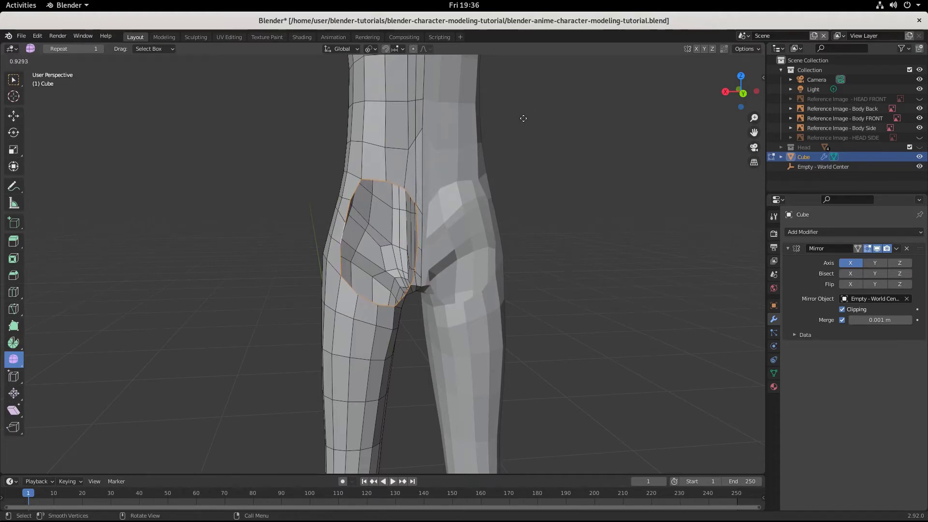
pyautogui.click(523, 118)
# Step: Smooth the opening's border loop two more times, by about 0.17 and about 0.32
pyautogui.moveTo(523, 118); pyautogui.dragTo(327, 231, button='middle')
pyautogui.moveTo(329, 231); pyautogui.dragTo(363, 237)
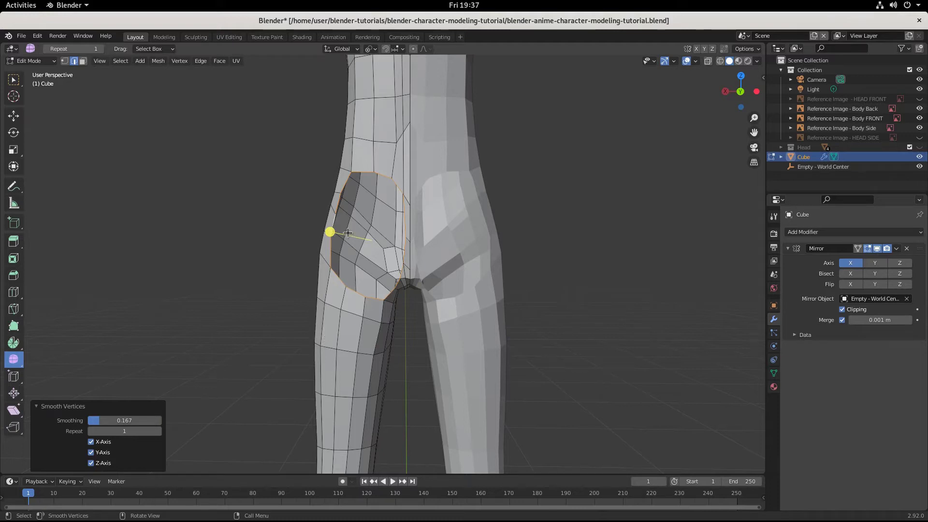
pyautogui.moveTo(330, 234); pyautogui.dragTo(387, 220)
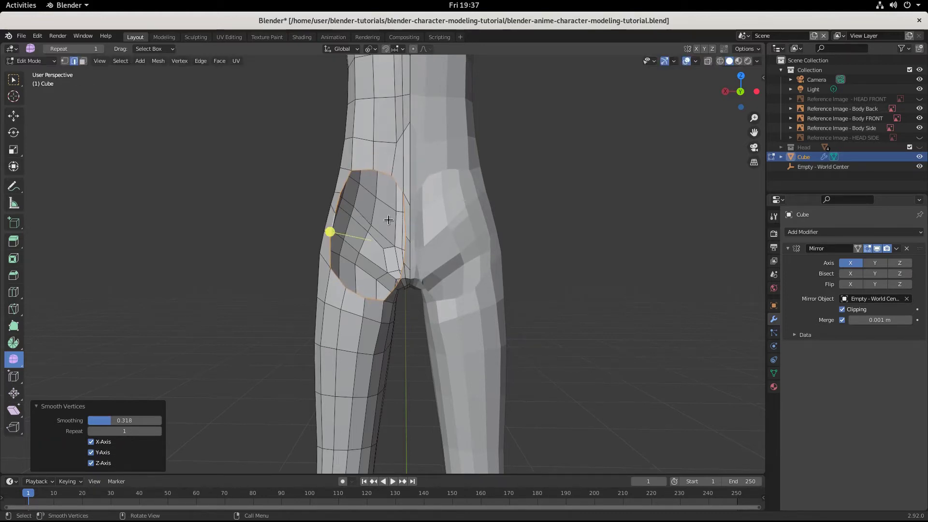
pyautogui.moveTo(391, 310); pyautogui.dragTo(417, 317, button='middle')
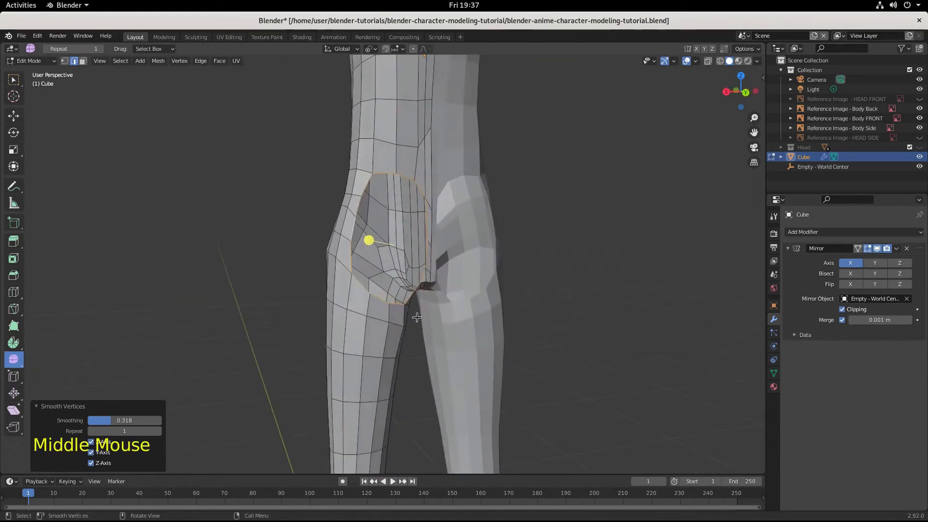
# Step: Move the opening's border loop backward about 0.03 m along the global Y axis
pyautogui.click(13, 80)
pyautogui.moveTo(351, 329); pyautogui.dragTo(538, 254, button='middle')
pyautogui.press('g')
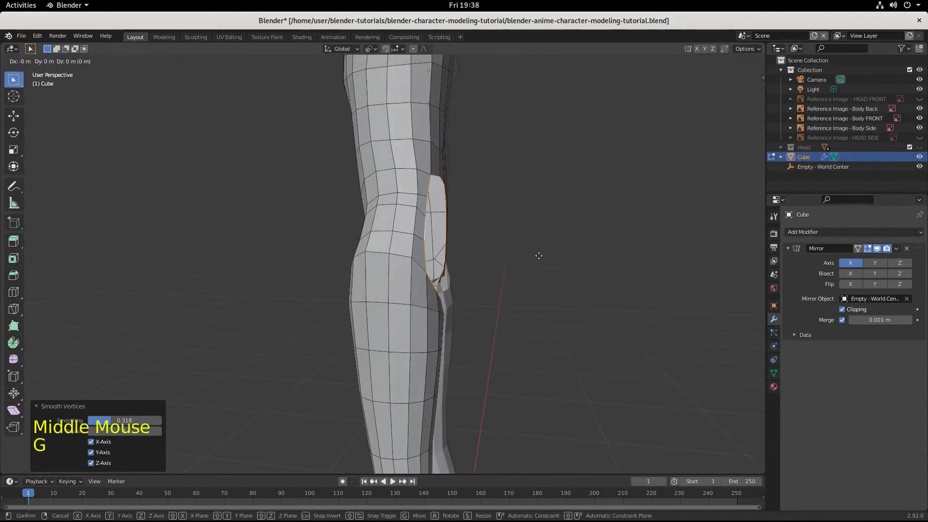
pyautogui.press('y')
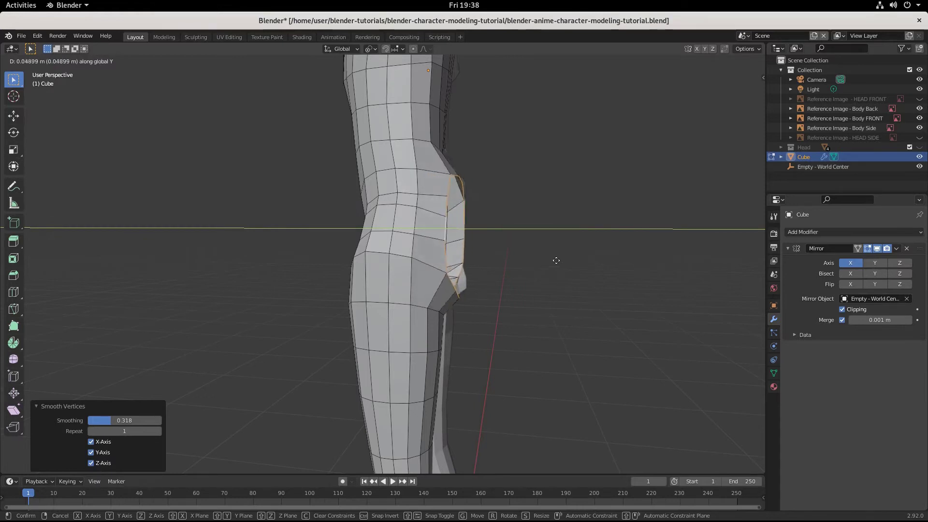
pyautogui.click(550, 261)
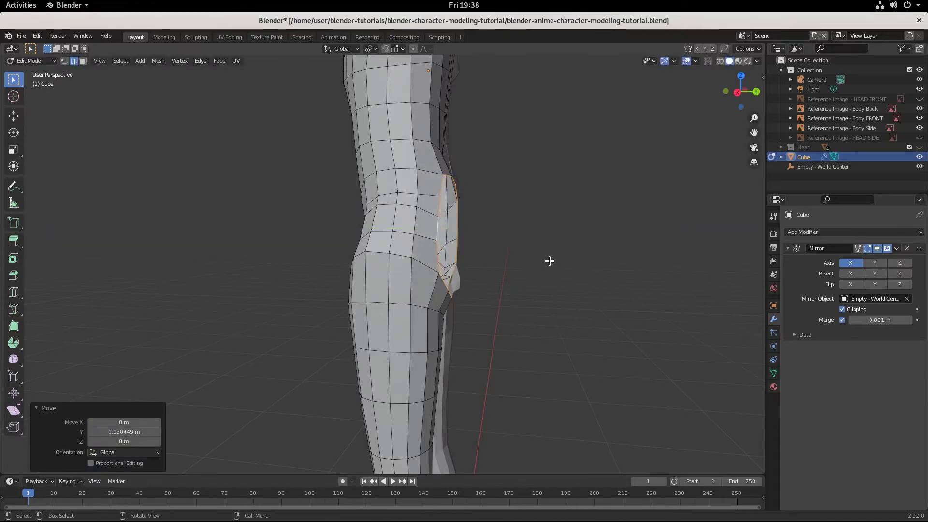
# Step: Shift the border loop about -0.005 m along the global Y axis to fit the side reference drawing in the right orthographic view
pyautogui.press('KP_3')
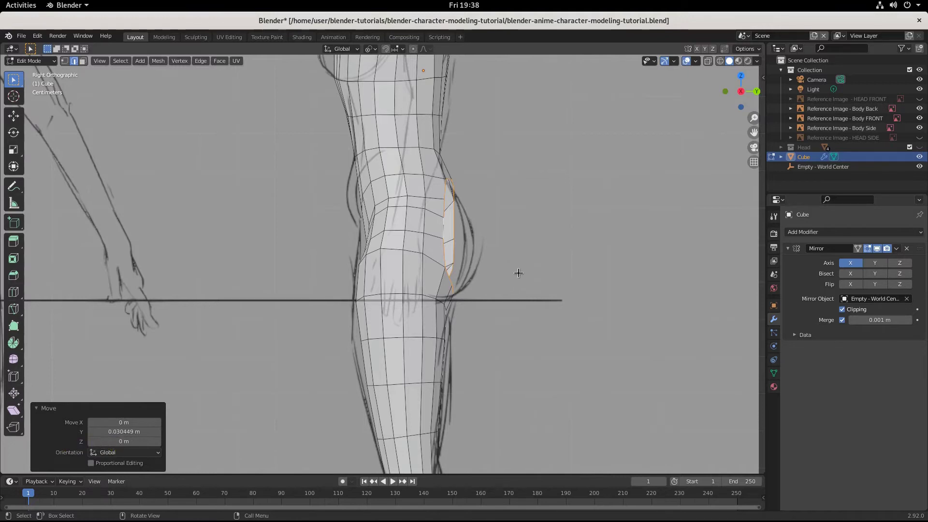
pyautogui.press('g')
pyautogui.press('y')
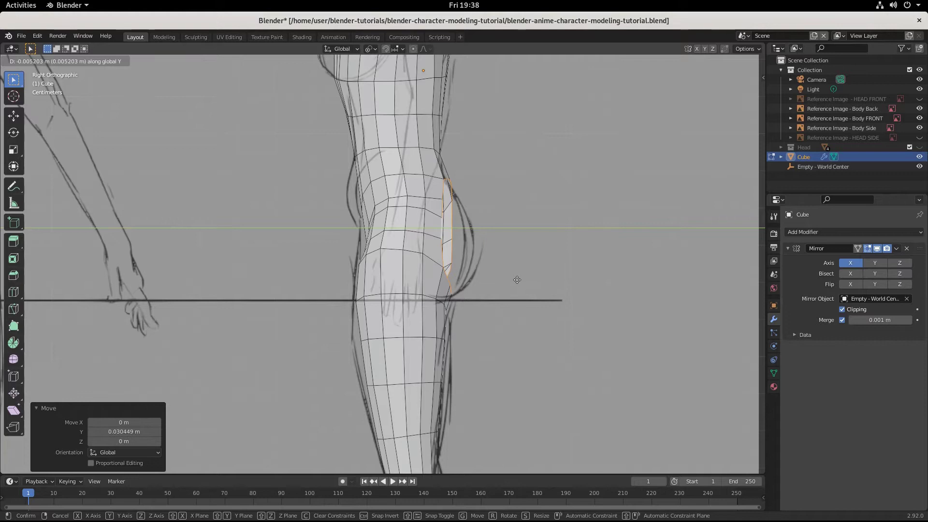
pyautogui.click(517, 280)
# Step: Select the opening's border edges along the top and down the inner side beside the body's centre line
pyautogui.moveTo(553, 288); pyautogui.dragTo(460, 294, button='middle')
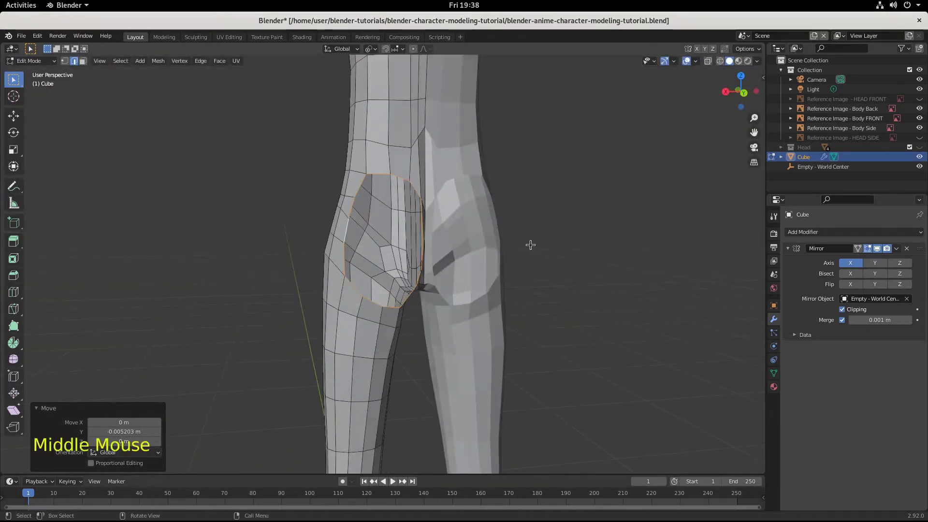
pyautogui.click(378, 175)
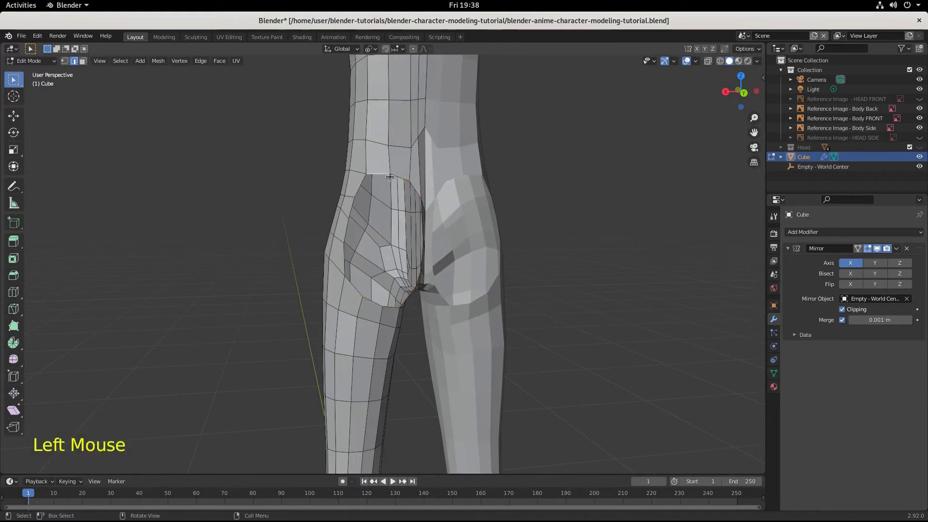
pyautogui.keyDown('shift'); pyautogui.click(398, 177); pyautogui.keyUp('shift')
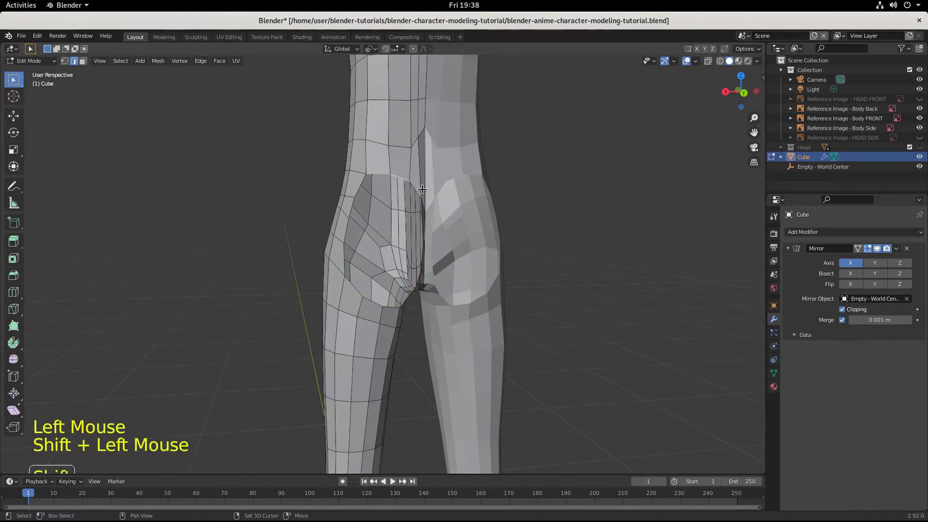
pyautogui.keyDown('shift'); pyautogui.click(416, 190); pyautogui.keyUp('shift')
pyautogui.moveTo(408, 191); pyautogui.dragTo(379, 231, button='middle')
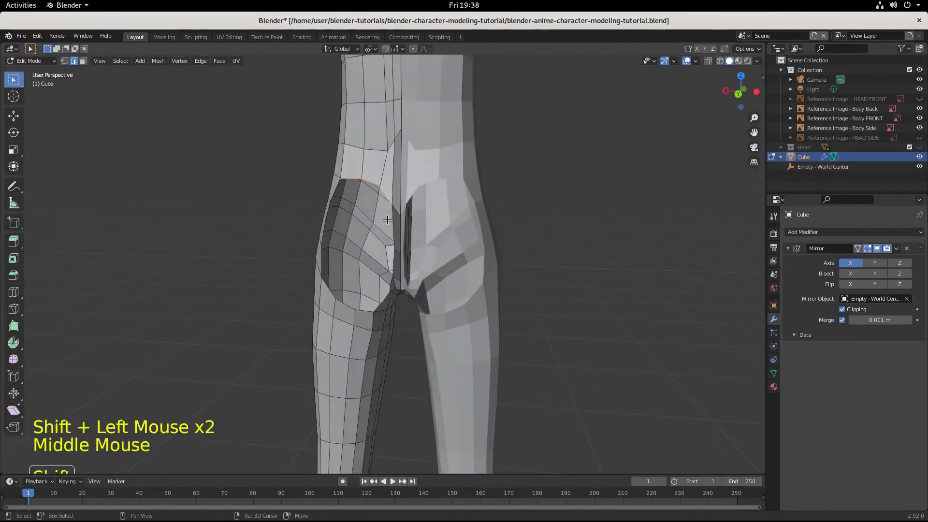
pyautogui.keyDown('shift'); pyautogui.click(386, 259); pyautogui.keyUp('shift')
pyautogui.keyDown('shift'); pyautogui.click(388, 269); pyautogui.keyUp('shift')
pyautogui.moveTo(388, 268); pyautogui.dragTo(342, 337, button='middle')
pyautogui.keyDown('shift'); pyautogui.click(400, 274); pyautogui.keyUp('shift')
pyautogui.keyDown('shift'); pyautogui.click(391, 284); pyautogui.keyUp('shift')
pyautogui.scroll(4, 370, 256)
pyautogui.keyDown('shift'); pyautogui.click(351, 247); pyautogui.keyUp('shift')
pyautogui.scroll(-1, 351, 248)
pyautogui.keyDown('shift'); pyautogui.click(343, 337); pyautogui.keyUp('shift')
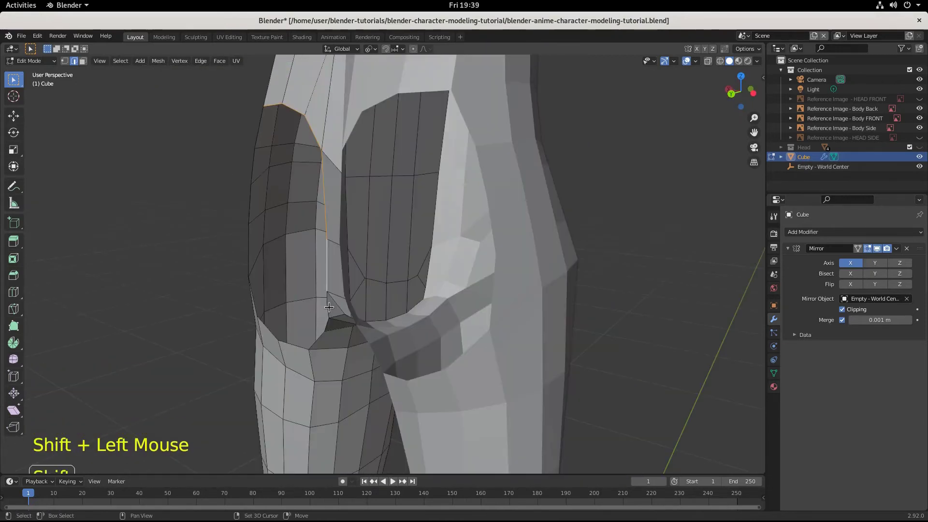
# Step: Extend the edge selection around the lower inner corner by the crotch and along the bottom border of the opening
pyautogui.keyDown('shift'); pyautogui.click(342, 337); pyautogui.keyUp('shift')
pyautogui.keyDown('shift'); pyautogui.click(327, 299); pyautogui.keyUp('shift')
pyautogui.keyDown('shift'); pyautogui.click(328, 322); pyautogui.keyUp('shift')
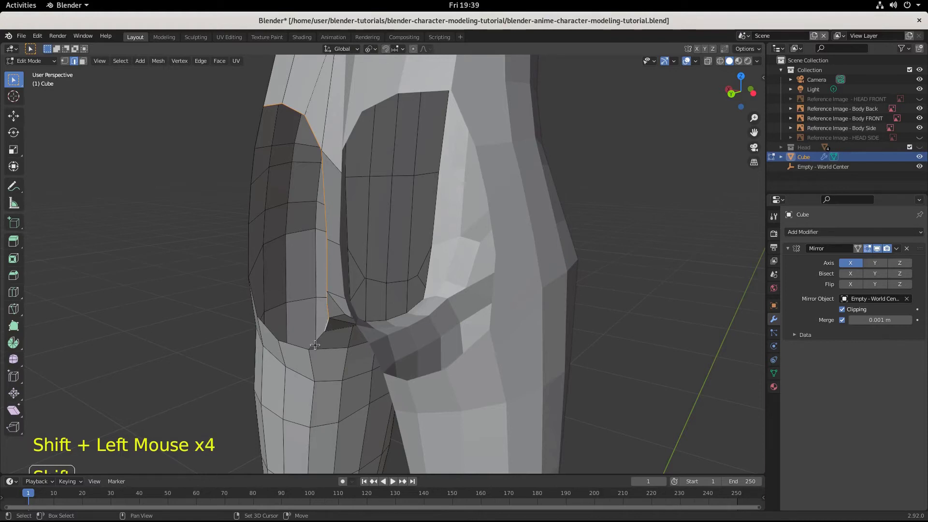
pyautogui.keyDown('shift'); pyautogui.click(315, 343); pyautogui.keyUp('shift')
pyautogui.keyDown('shift'); pyautogui.click(300, 349); pyautogui.keyUp('shift')
pyautogui.moveTo(300, 350); pyautogui.dragTo(326, 330, button='middle')
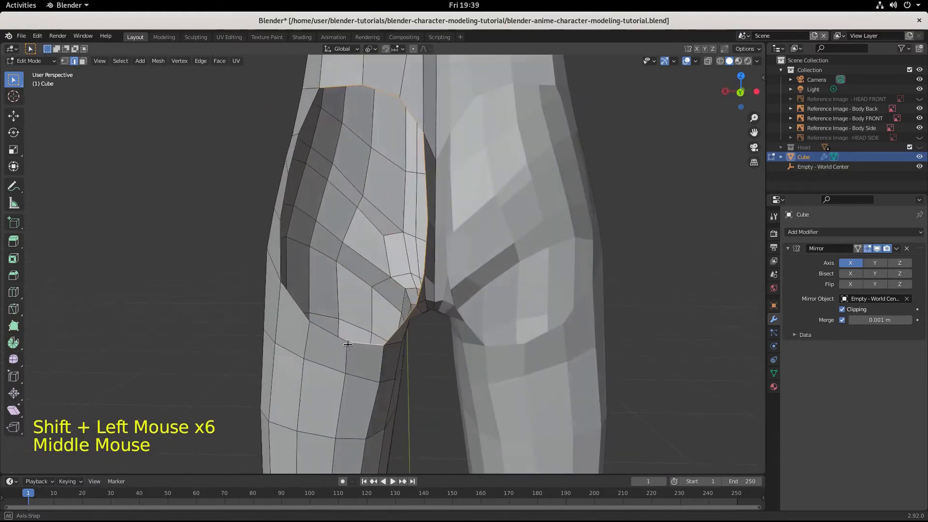
pyautogui.keyDown('shift'); pyautogui.click(325, 330); pyautogui.keyUp('shift')
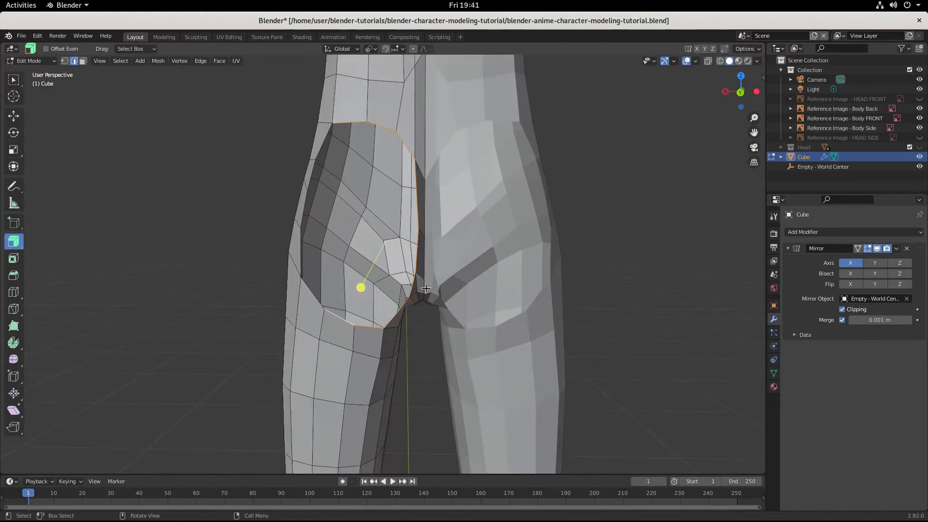
# Step: Extrude the selected border edges into the opening, scaled to about 0.79 and moved up about 0.022 m
pyautogui.press('e')
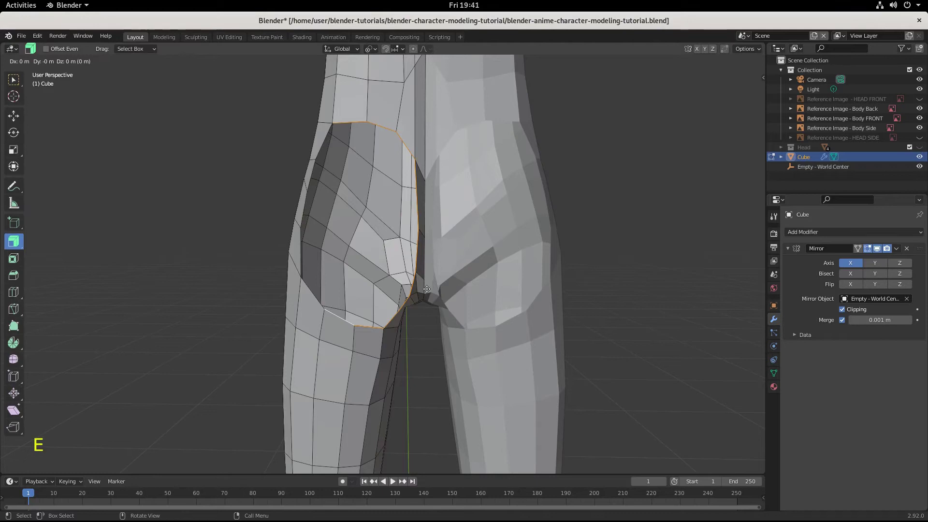
pyautogui.rightClick(425, 288)
pyautogui.press('s')
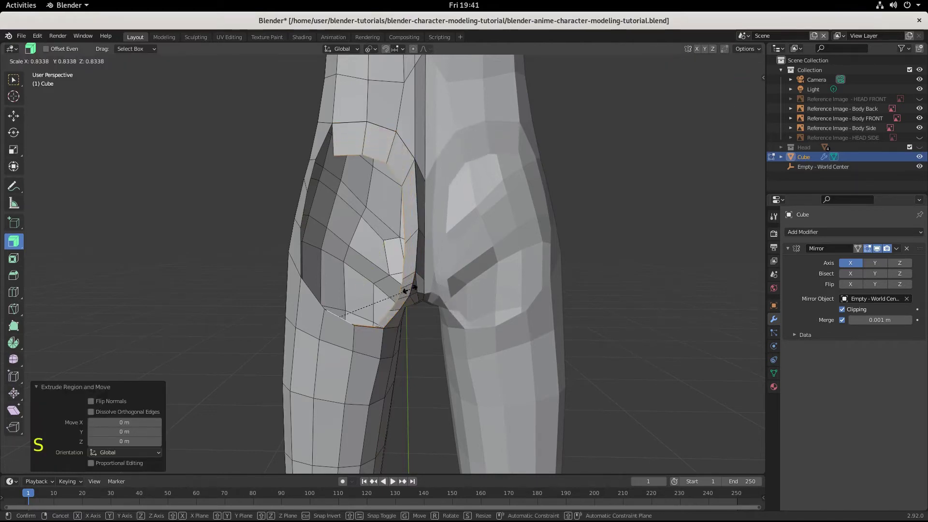
pyautogui.click(362, 273)
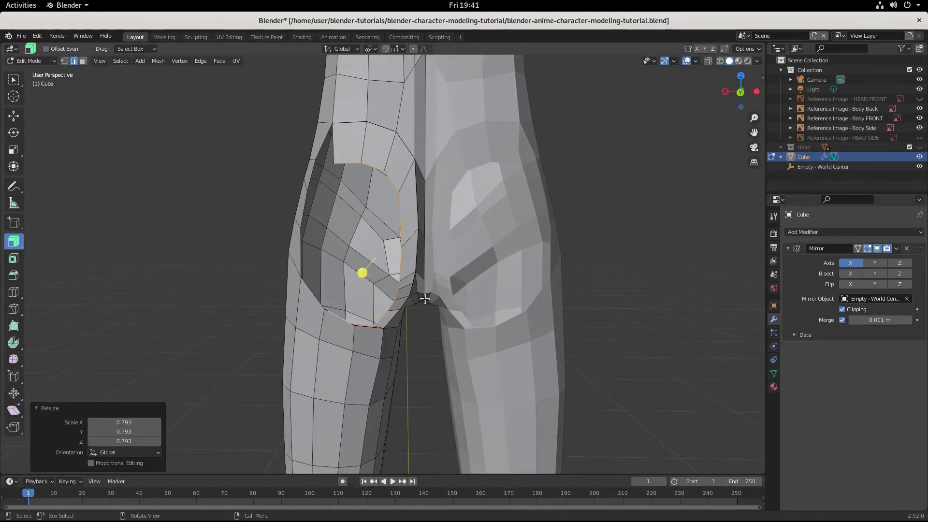
pyautogui.press('g')
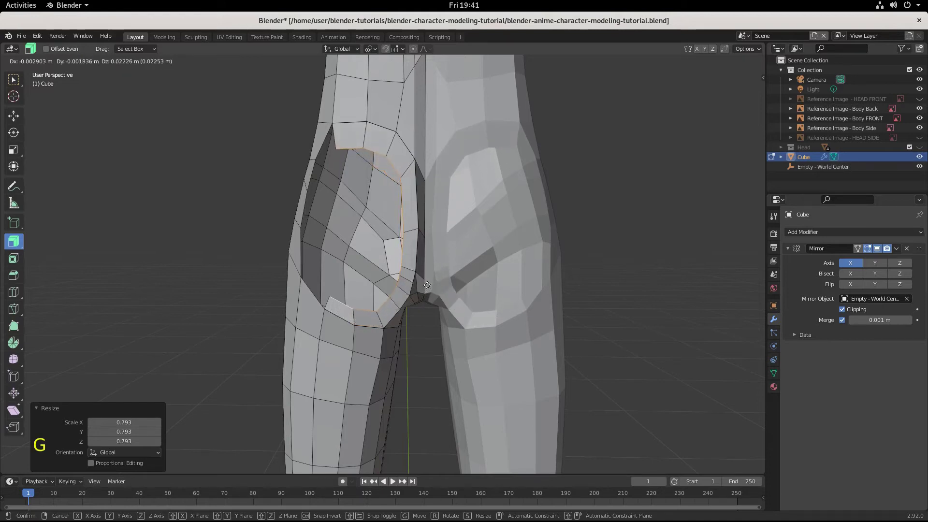
pyautogui.click(427, 285)
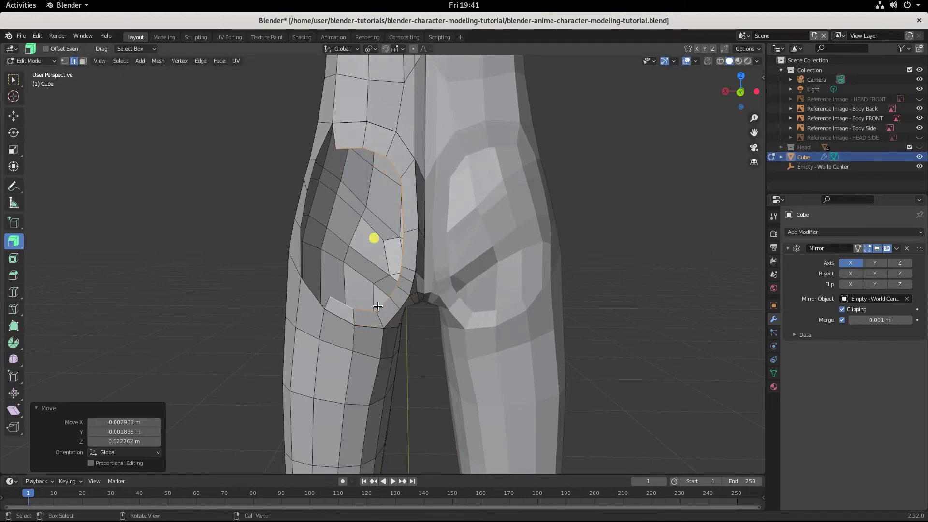
# Step: Move the extruded inner edges about 0.0045 m backward along the global Y axis, checking them in the right orthographic view
pyautogui.moveTo(372, 296); pyautogui.dragTo(497, 348, button='middle')
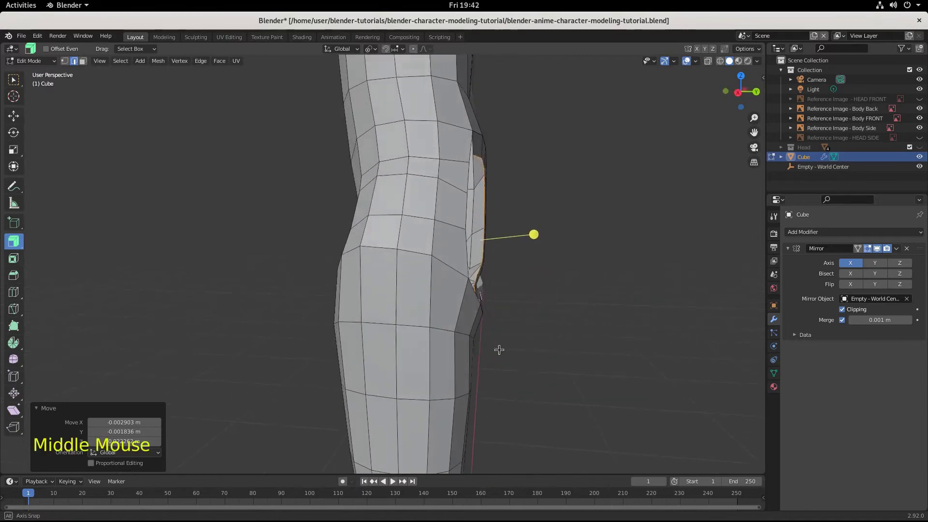
pyautogui.click(13, 116)
pyautogui.moveTo(522, 298)
pyautogui.mouseDown()
pyautogui.moveTo(541, 297)
pyautogui.moveTo(533, 298)
pyautogui.mouseUp()
pyautogui.press('KP_3')
pyautogui.moveTo(585, 335); pyautogui.dragTo(519, 355, button='middle')
pyautogui.moveTo(459, 401); pyautogui.dragTo(456, 389, button='middle')
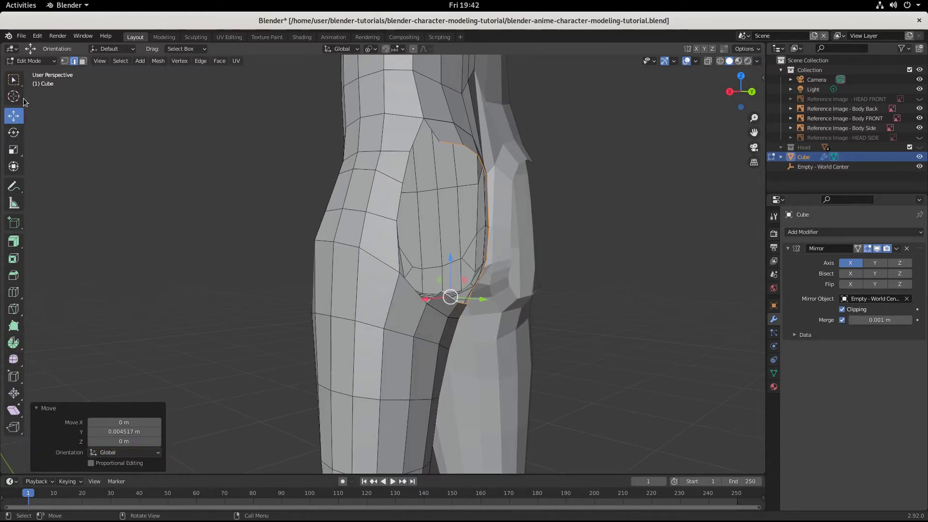
# Step: Fill a face between the opening's lower outer border edge and the open lower end of the extruded strip
pyautogui.click(73, 61)
pyautogui.click(397, 257)
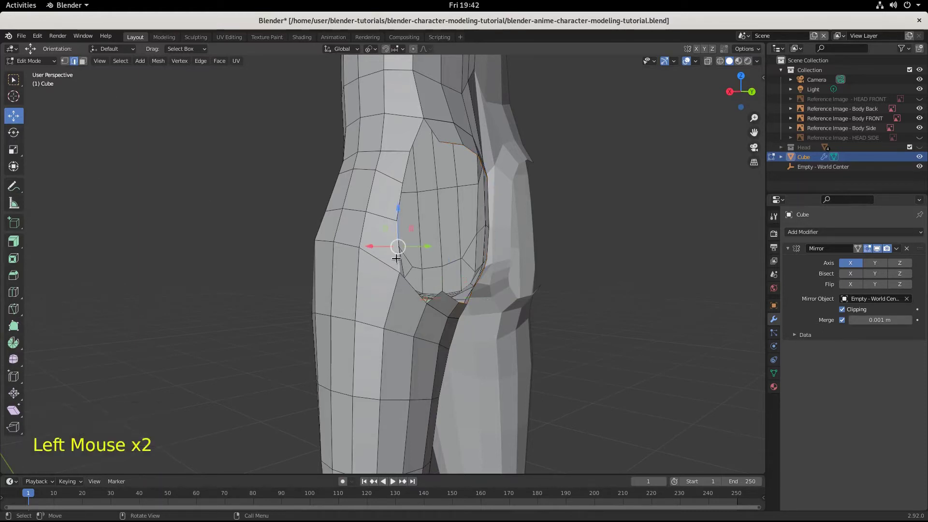
pyautogui.keyDown('shift'); pyautogui.click(432, 301); pyautogui.keyUp('shift')
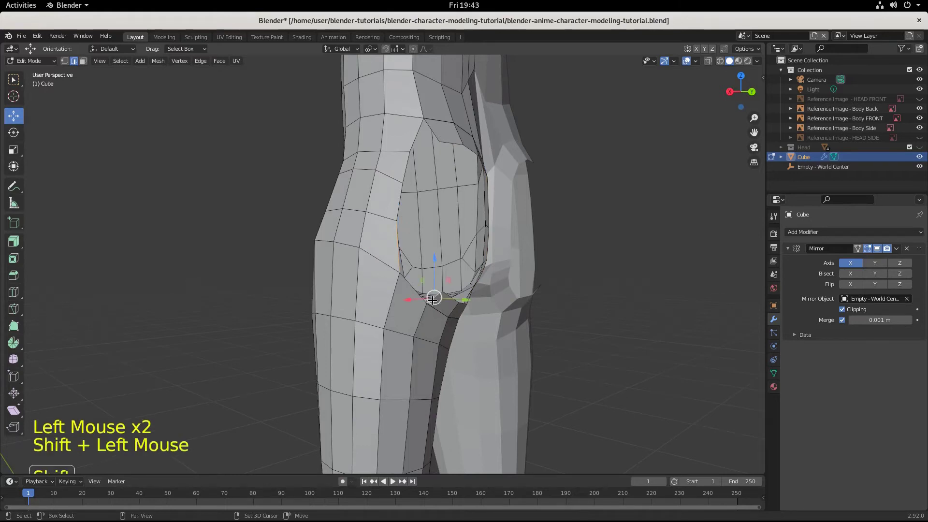
pyautogui.press('f')
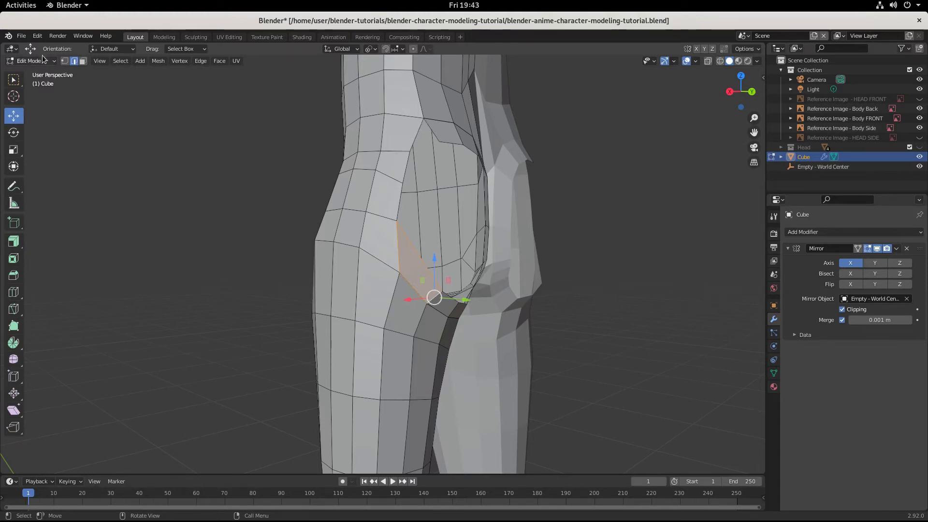
# Step: Merge the vertex at the opening's upper outer corner with the neighbouring top border vertex at their center
pyautogui.click(64, 61)
pyautogui.doubleClick(425, 119)
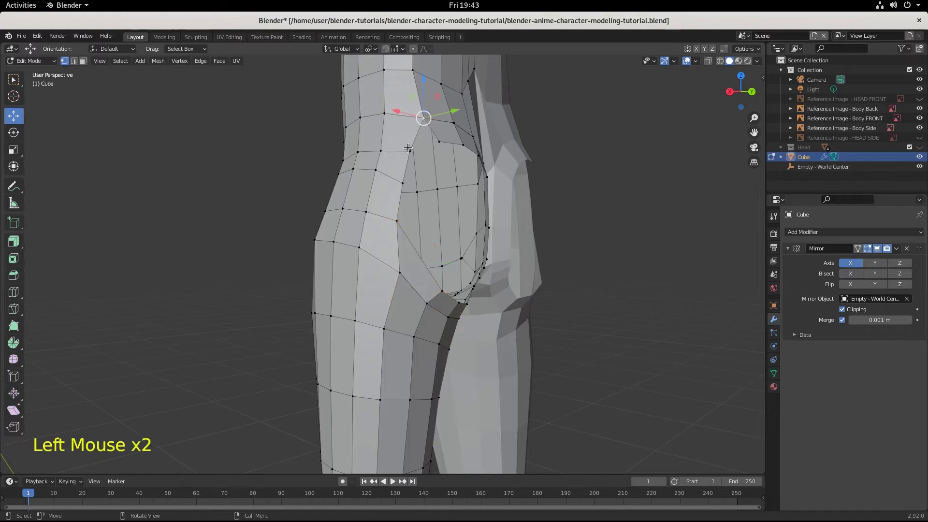
pyautogui.keyDown('shift'); pyautogui.click(410, 148); pyautogui.keyUp('shift')
pyautogui.keyDown('shift'); pyautogui.click(410, 147); pyautogui.keyUp('shift')
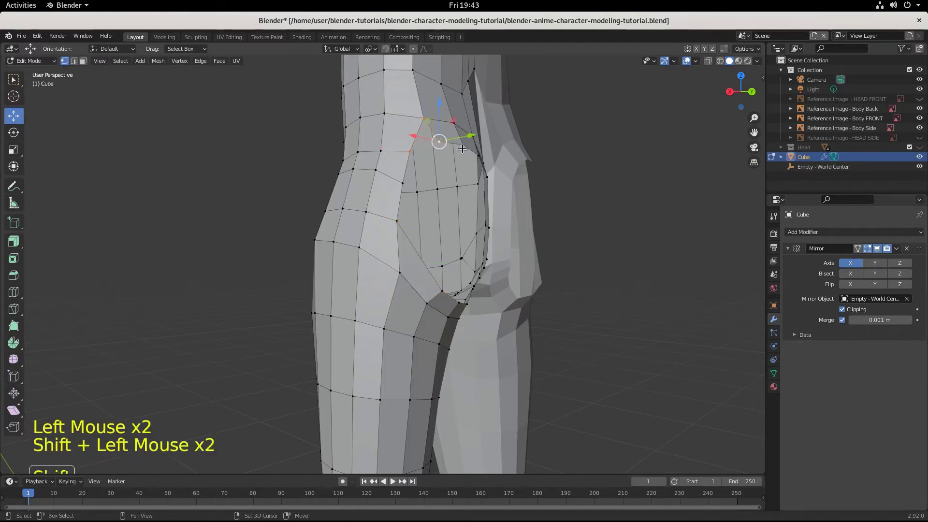
pyautogui.click(439, 141)
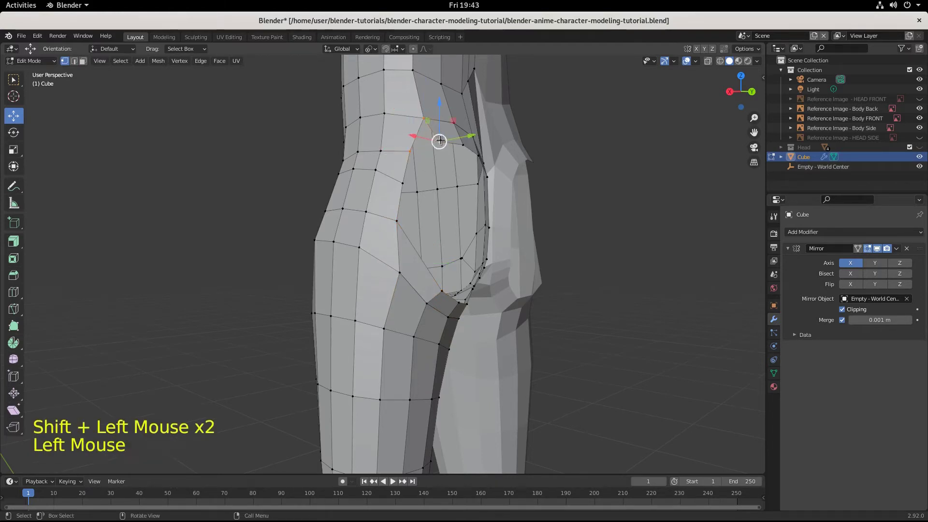
pyautogui.click(441, 140)
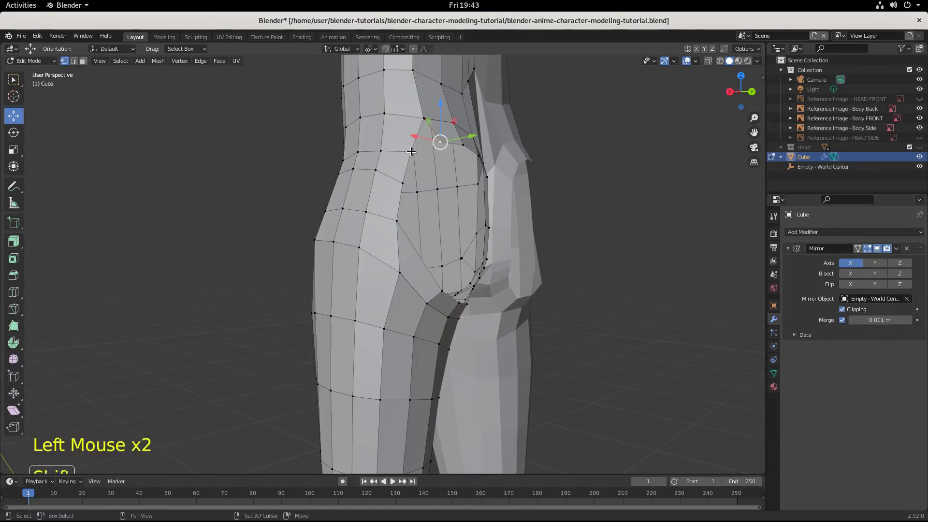
pyautogui.keyDown('shift'); pyautogui.click(424, 167); pyautogui.keyUp('shift')
pyautogui.rightClick(425, 169)
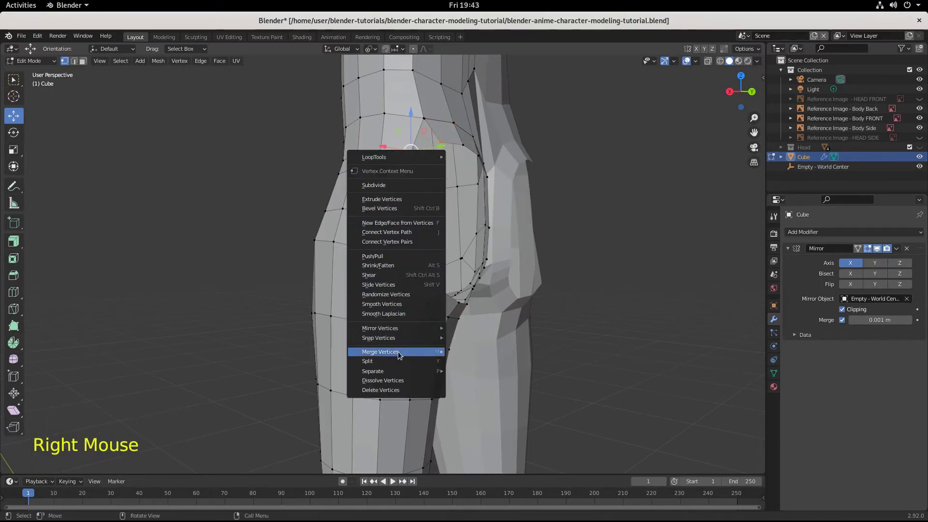
pyautogui.moveTo(402, 353)
pyautogui.click(469, 375)
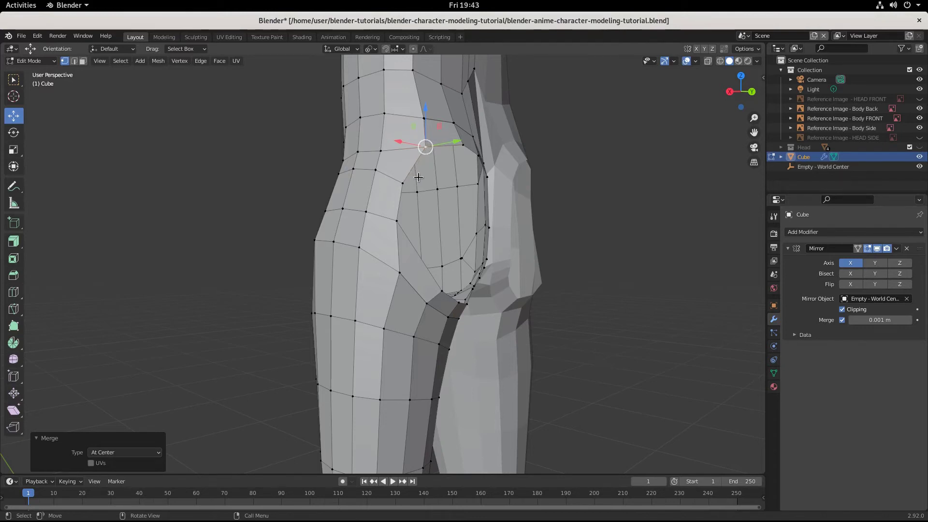
# Step: Merge the two nearly coincident vertices just above the opening's upper outer corner at their center
pyautogui.moveTo(549, 246); pyautogui.dragTo(320, 208, button='middle')
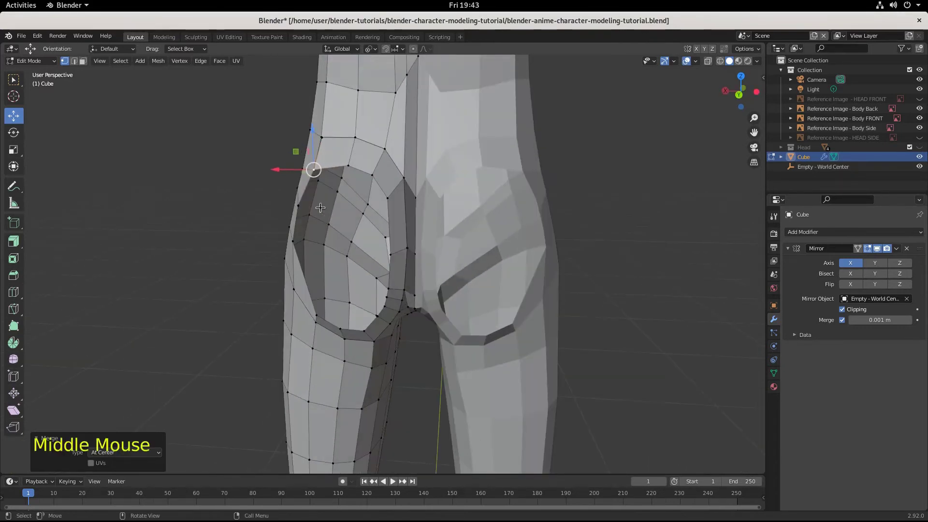
pyautogui.moveTo(430, 293); pyautogui.dragTo(469, 248, button='middle')
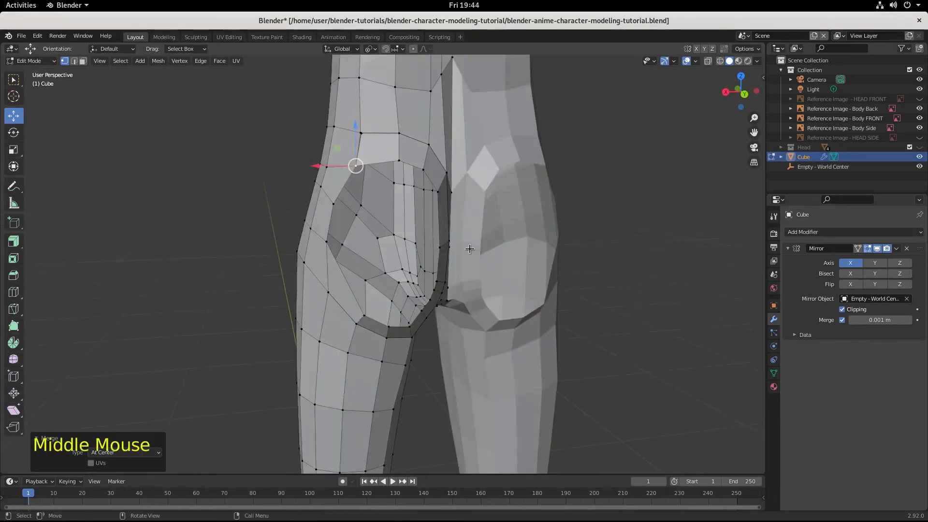
pyautogui.moveTo(363, 218); pyautogui.dragTo(398, 269, button='middle')
pyautogui.scroll(3, 356, 209)
pyautogui.scroll(2, 399, 275)
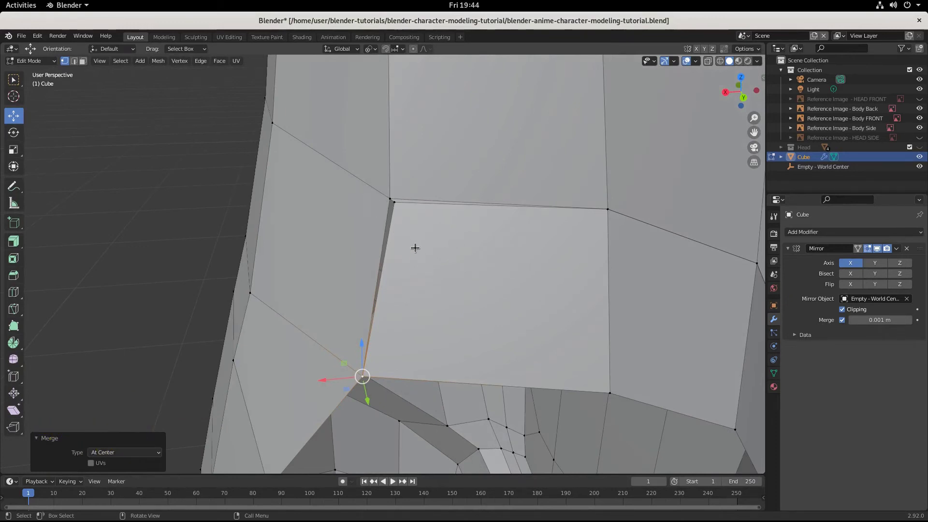
pyautogui.click(392, 201)
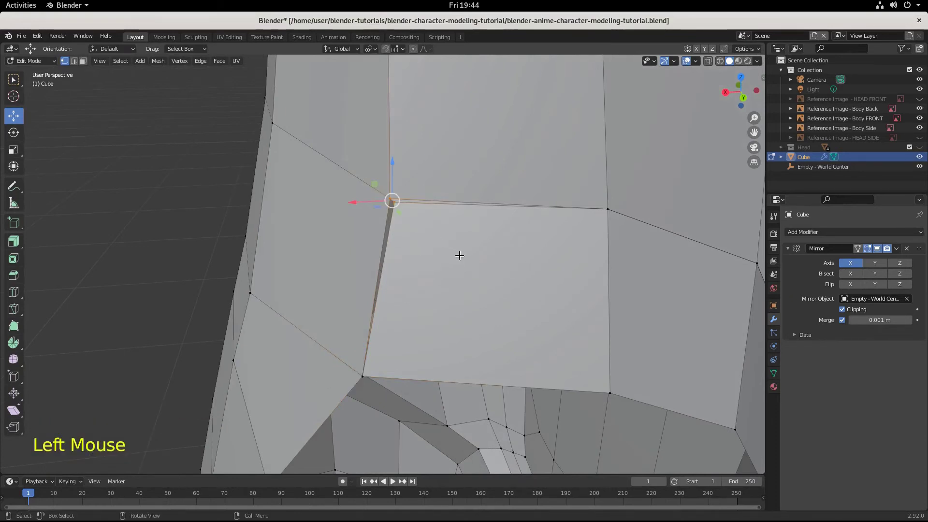
pyautogui.moveTo(460, 255); pyautogui.dragTo(425, 213, button='middle')
pyautogui.scroll(-3, 386, 198)
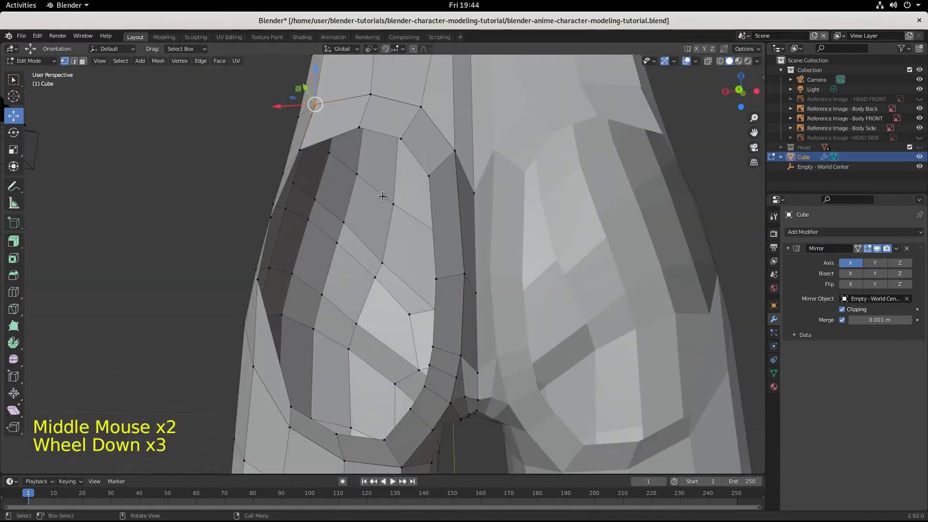
pyautogui.keyDown('shift'); pyautogui.moveTo(365, 187); pyautogui.dragTo(443, 244, button='middle'); pyautogui.keyUp('shift')
pyautogui.scroll(2, 474, 244)
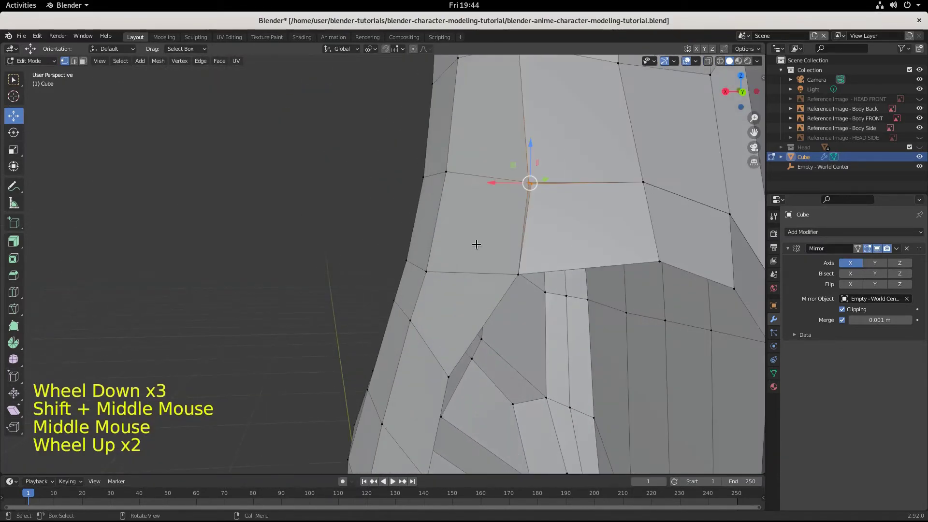
pyautogui.rightClick(540, 215)
pyautogui.moveTo(539, 213)
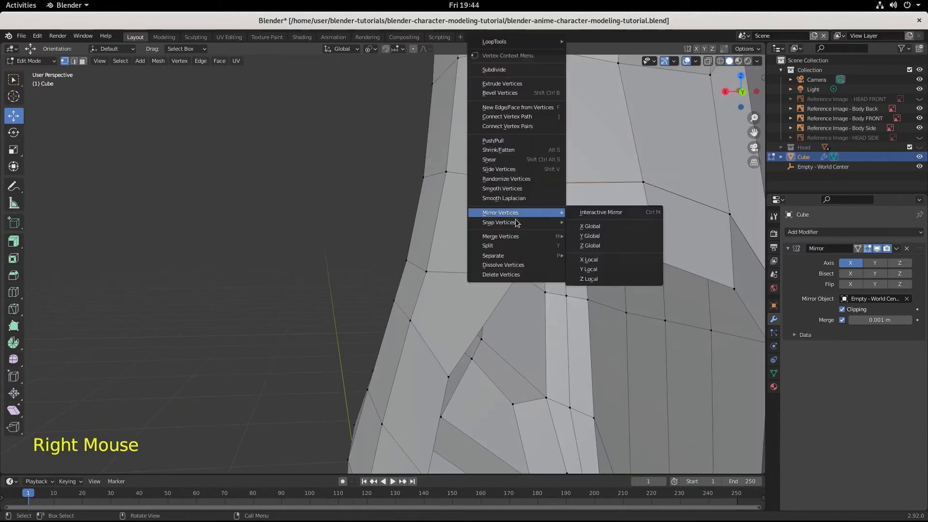
pyautogui.moveTo(517, 236)
pyautogui.click(613, 240)
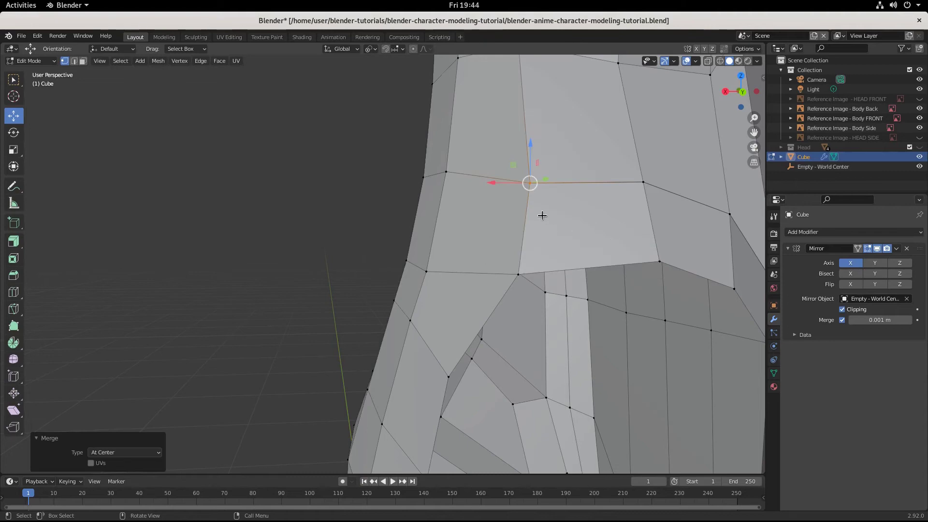
# Step: Select the edges along the top and upper inner curve of the buttock opening's inner border
pyautogui.scroll(-2, 599, 237)
pyautogui.moveTo(599, 236); pyautogui.dragTo(603, 270, button='middle')
pyautogui.scroll(-2, 581, 335)
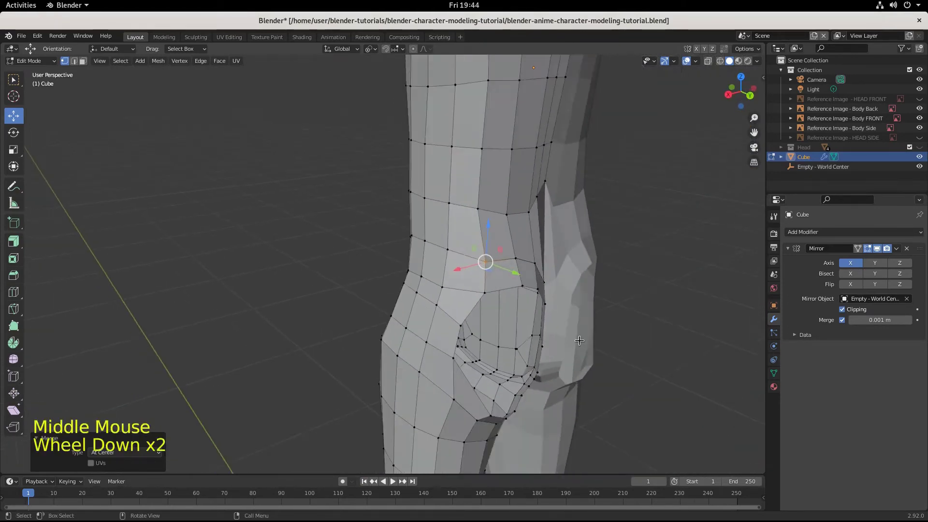
pyautogui.moveTo(581, 335); pyautogui.dragTo(528, 327, button='middle')
pyautogui.keyDown('shift'); pyautogui.moveTo(483, 346); pyautogui.dragTo(450, 298, button='middle'); pyautogui.keyUp('shift')
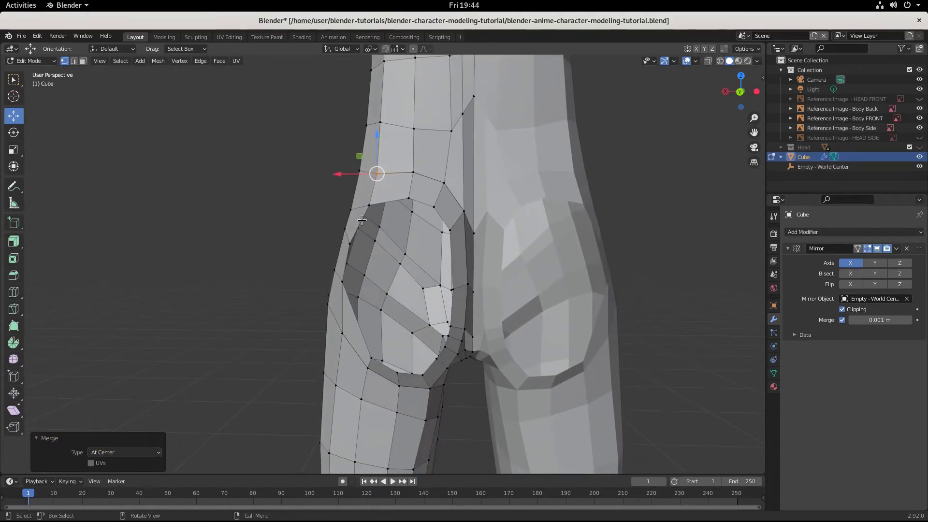
pyautogui.scroll(2, 450, 223)
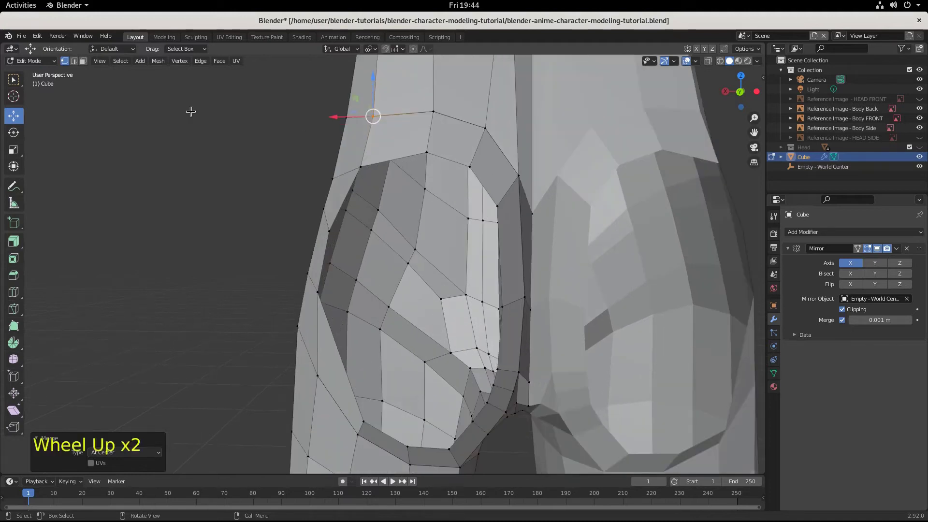
pyautogui.click(73, 61)
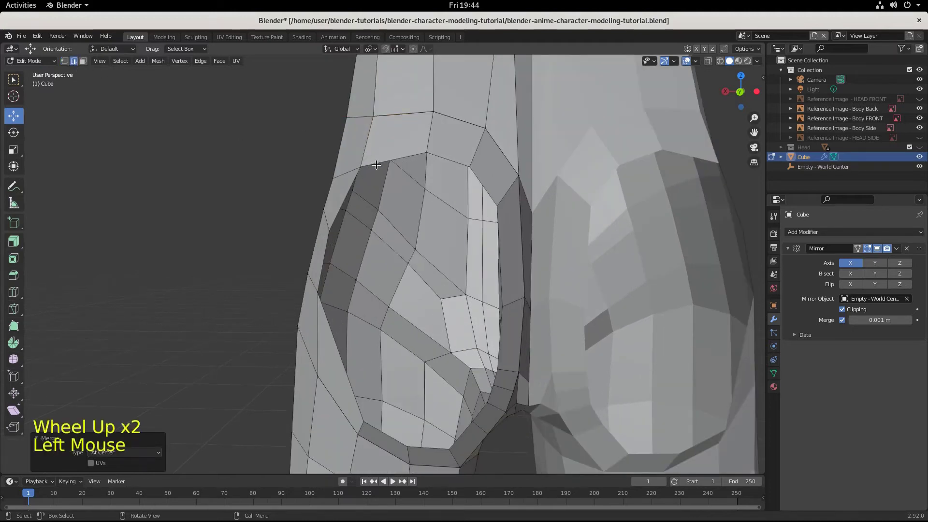
pyautogui.click(440, 156)
pyautogui.keyDown('shift'); pyautogui.click(478, 166); pyautogui.keyUp('shift')
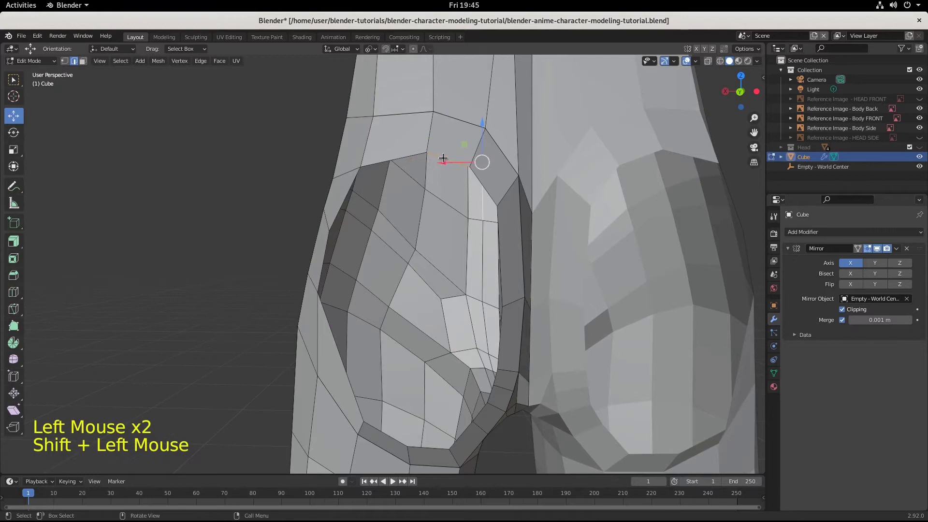
pyautogui.click(482, 165)
pyautogui.keyDown('shift'); pyautogui.click(478, 176); pyautogui.keyUp('shift')
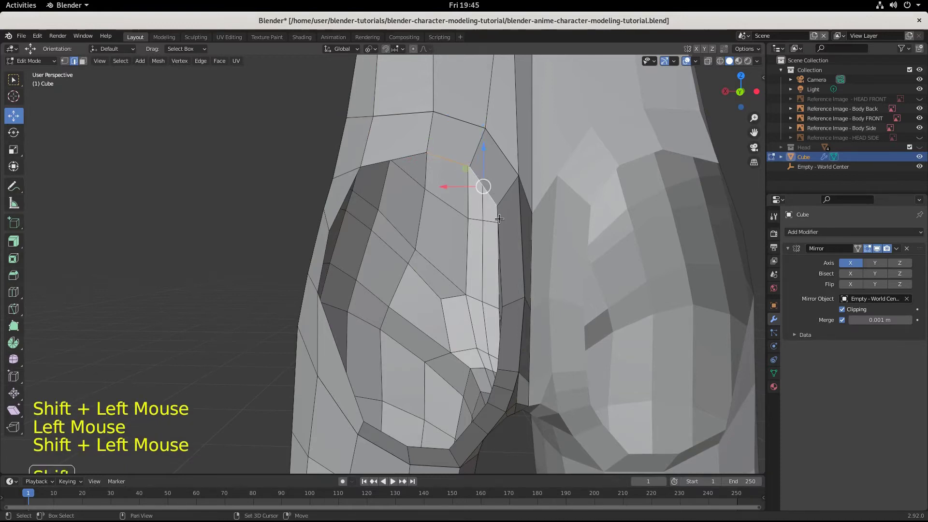
# Step: Extend the edge selection down the opening's inner side and around its lower inner corner
pyautogui.moveTo(498, 244); pyautogui.dragTo(450, 256, button='middle')
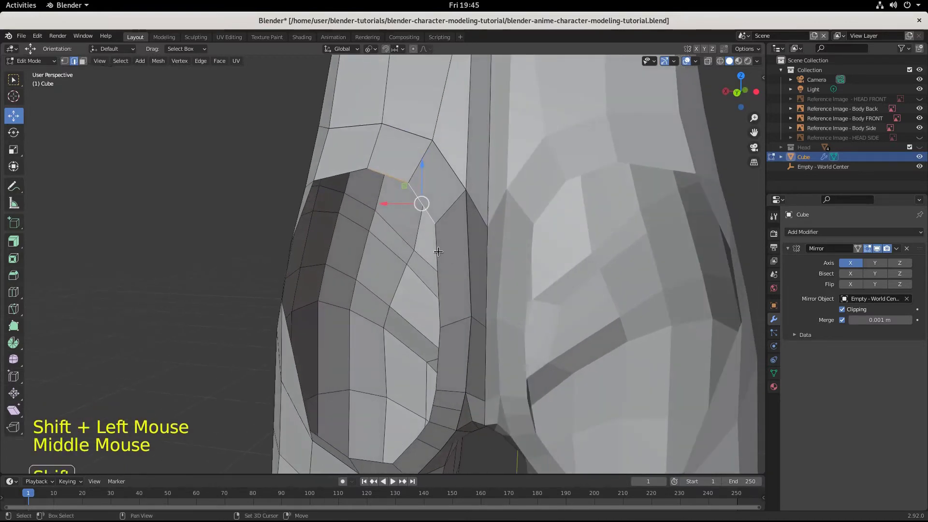
pyautogui.keyDown('shift'); pyautogui.click(438, 253); pyautogui.keyUp('shift')
pyautogui.keyDown('shift'); pyautogui.click(440, 372); pyautogui.keyUp('shift')
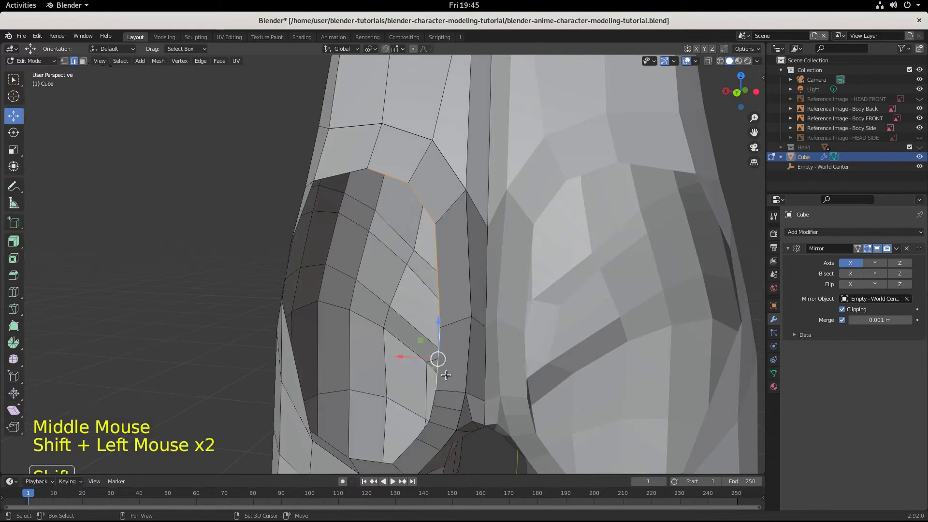
pyautogui.keyDown('shift'); pyautogui.click(435, 408); pyautogui.keyUp('shift')
pyautogui.keyDown('shift'); pyautogui.click(435, 413); pyautogui.keyUp('shift')
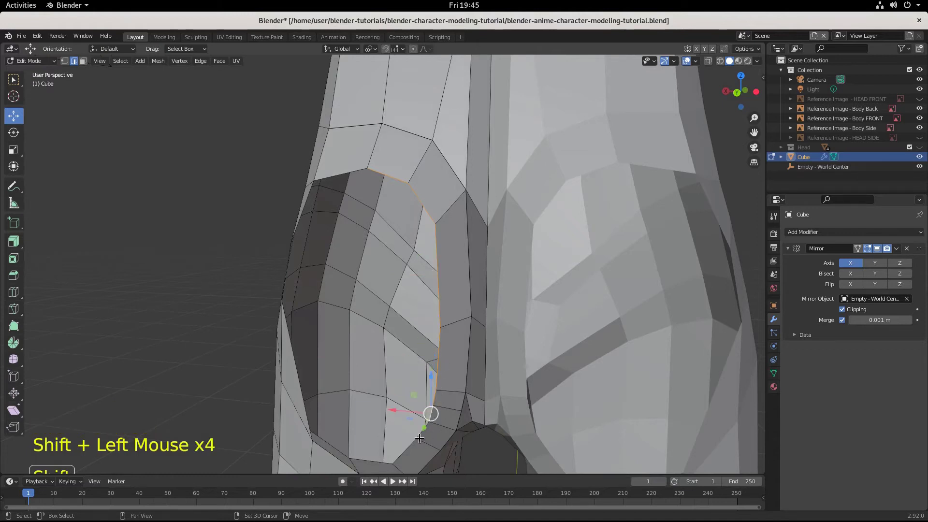
pyautogui.keyDown('shift'); pyautogui.click(418, 439); pyautogui.keyUp('shift')
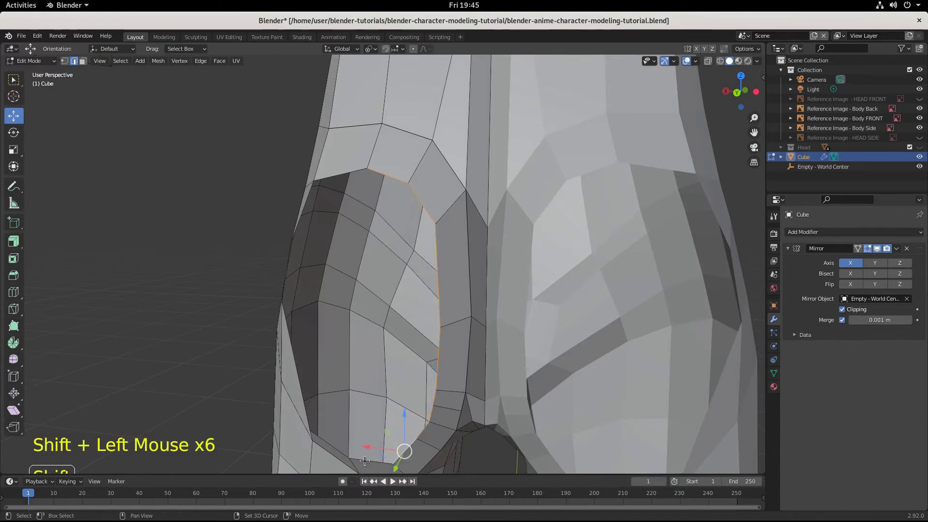
# Step: Add the bottom border edges up to the opening's lower outer corner to the selection
pyautogui.moveTo(364, 460); pyautogui.dragTo(437, 398, button='middle')
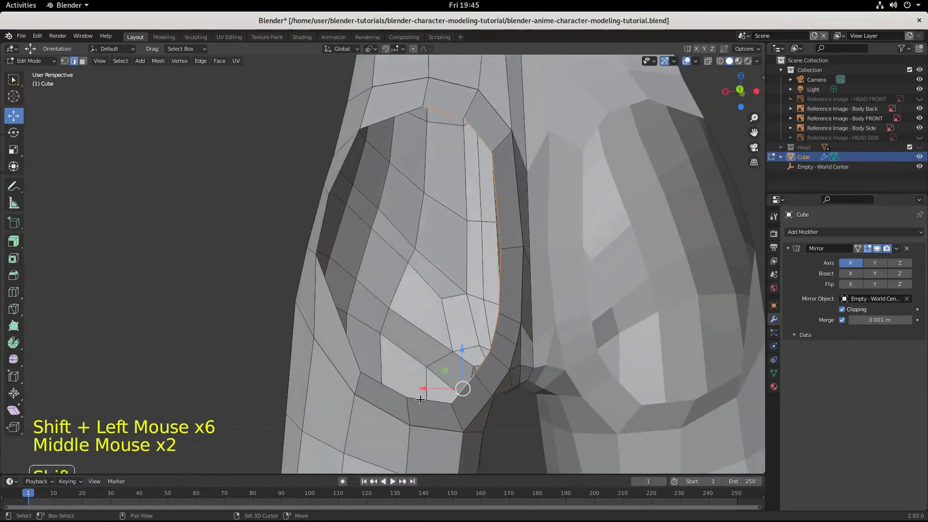
pyautogui.keyDown('shift'); pyautogui.click(421, 399); pyautogui.keyUp('shift')
pyautogui.keyDown('shift'); pyautogui.click(381, 381); pyautogui.keyUp('shift')
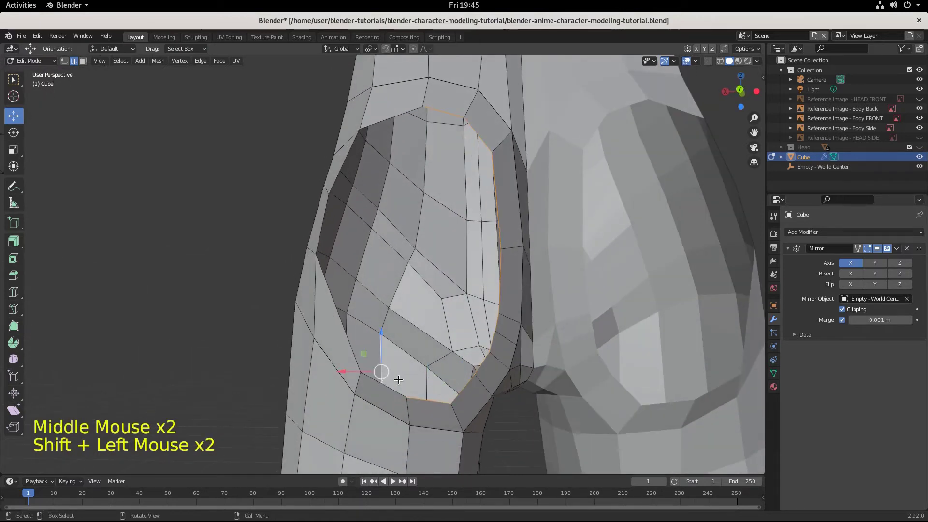
pyautogui.keyDown('shift'); pyautogui.click(375, 356); pyautogui.keyUp('shift')
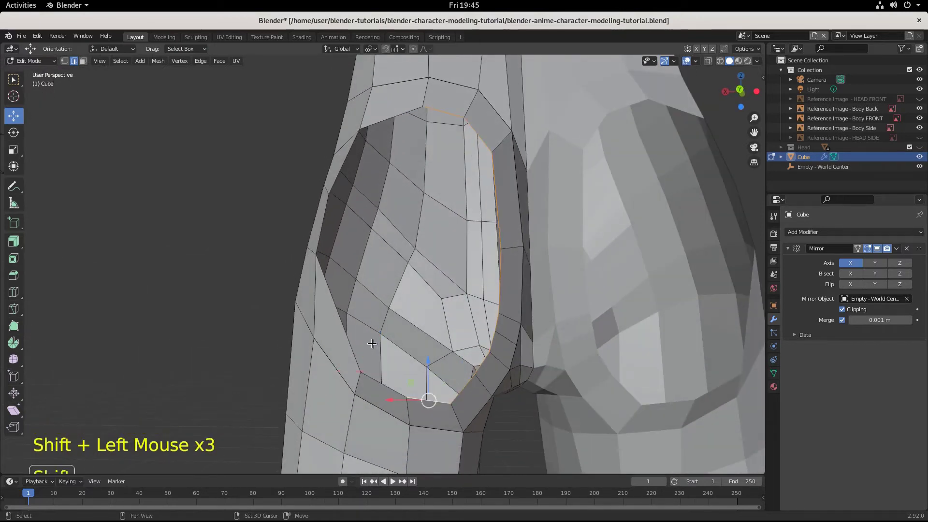
pyautogui.keyDown('shift'); pyautogui.click(378, 385); pyautogui.keyUp('shift')
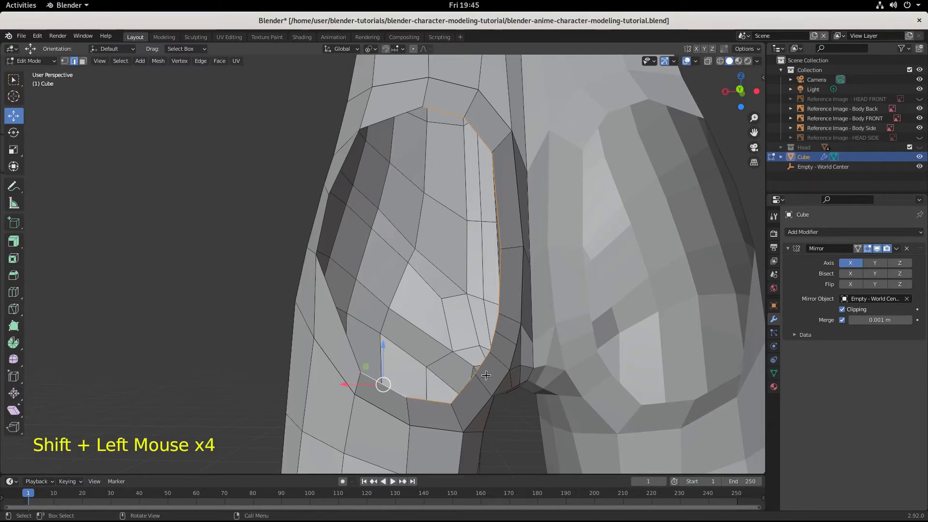
# Step: Extrude the selected border edges into the opening, scaled to 0.815 and moved up about 0.021 m
pyautogui.press('e')
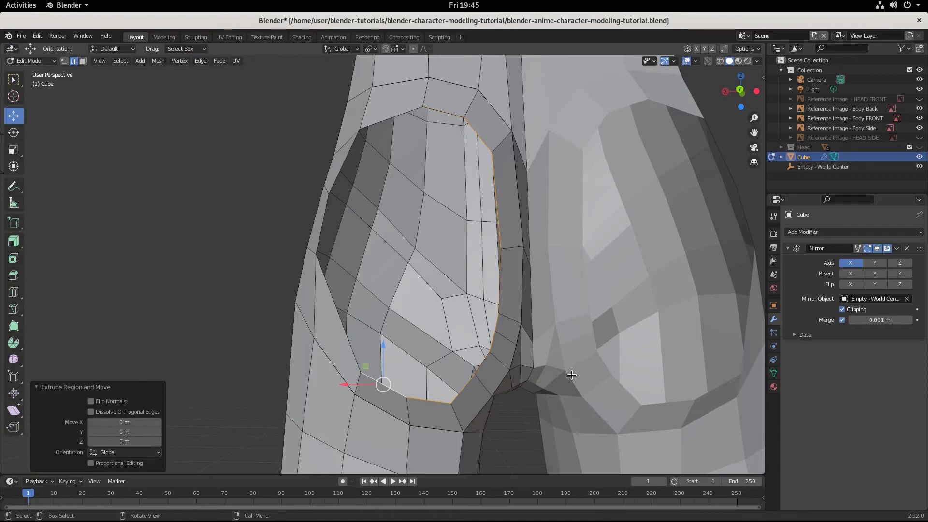
pyautogui.press('s')
pyautogui.click(537, 371)
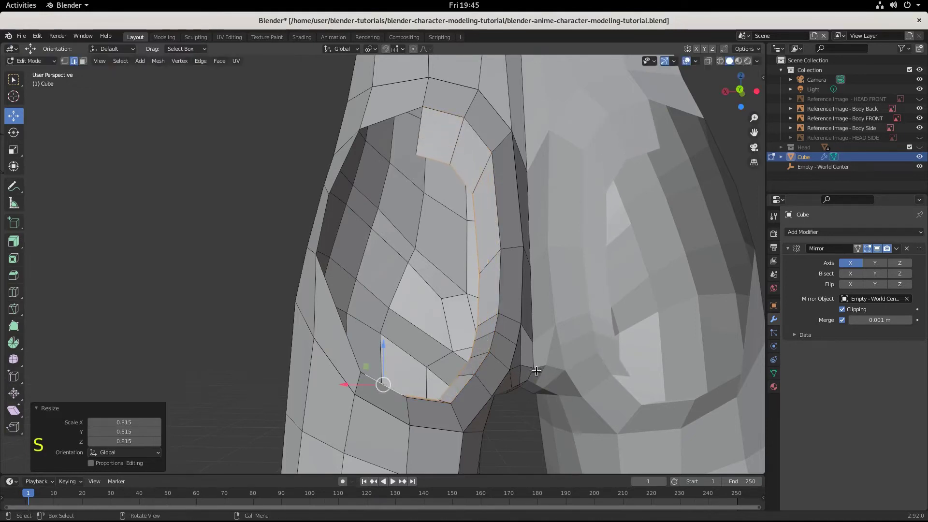
pyautogui.press('g')
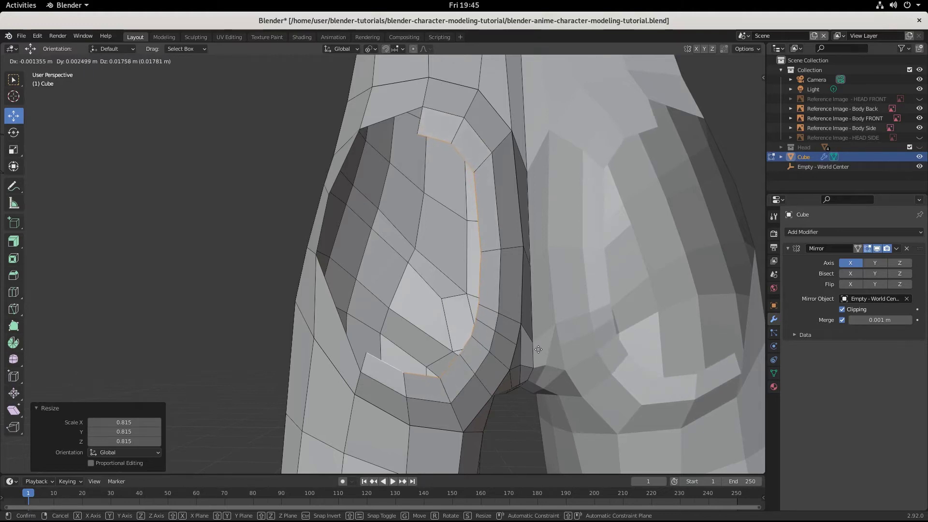
pyautogui.click(538, 348)
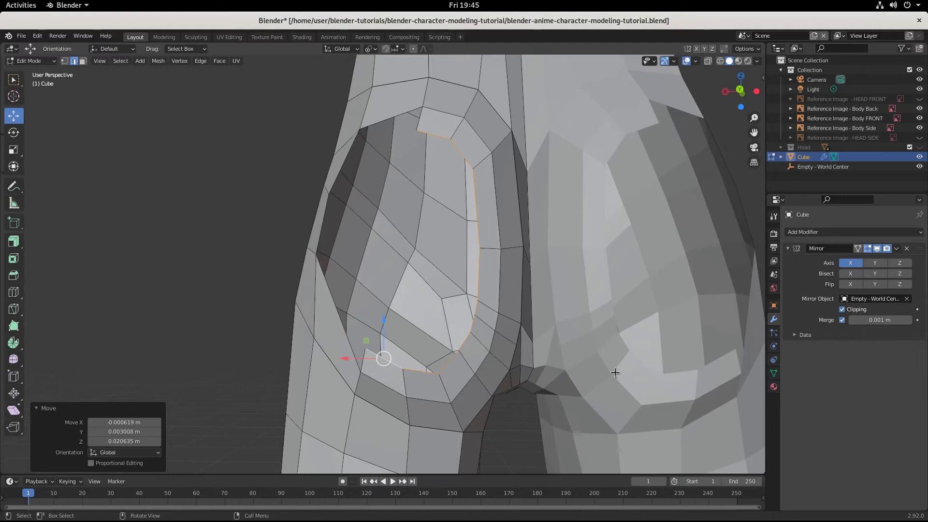
# Step: Scale the new inner edges by a further 0.864 and move them up about 0.0096 m
pyautogui.press('s')
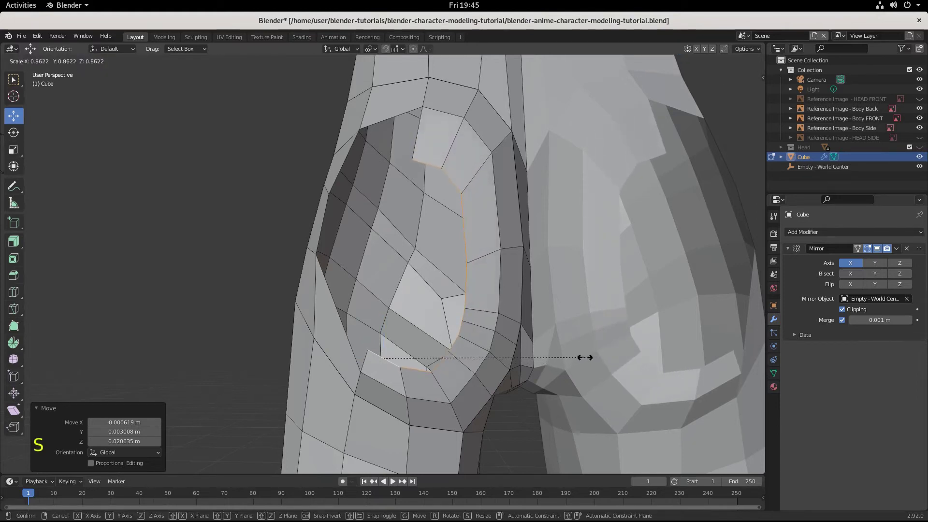
pyautogui.click(585, 357)
pyautogui.press('g')
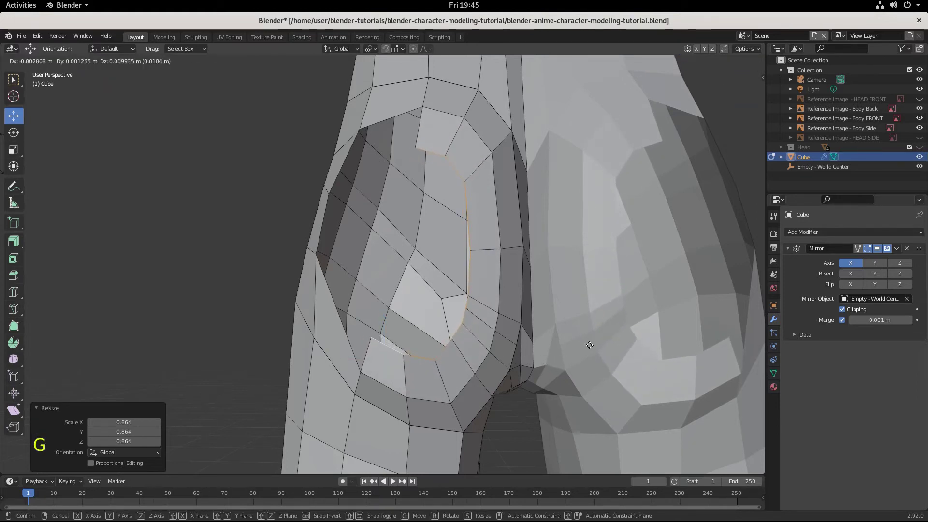
pyautogui.click(589, 344)
pyautogui.press('KP_3')
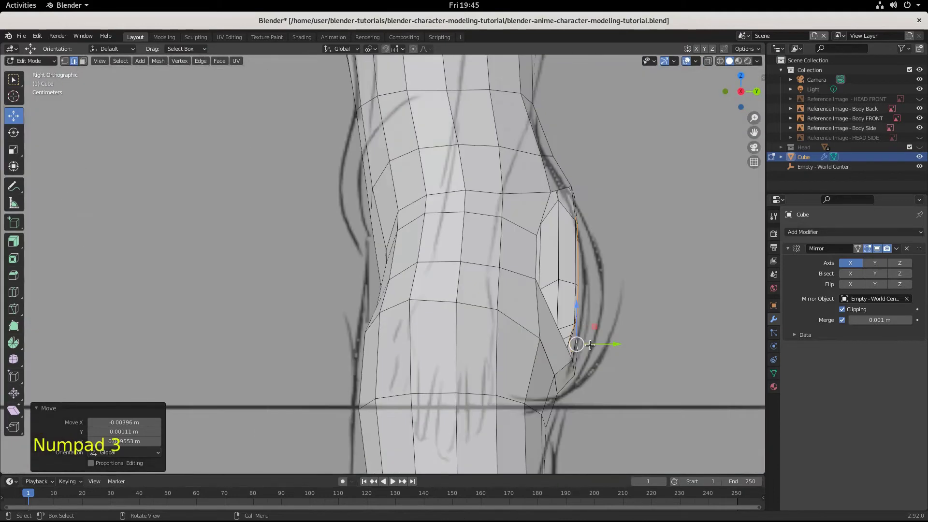
# Step: Move the selected inner border edges about 0.0125 m backward along Y
pyautogui.moveTo(614, 345); pyautogui.dragTo(627, 348)
pyautogui.moveTo(655, 383); pyautogui.dragTo(305, 75, button='middle')
pyautogui.scroll(-3, 479, 404)
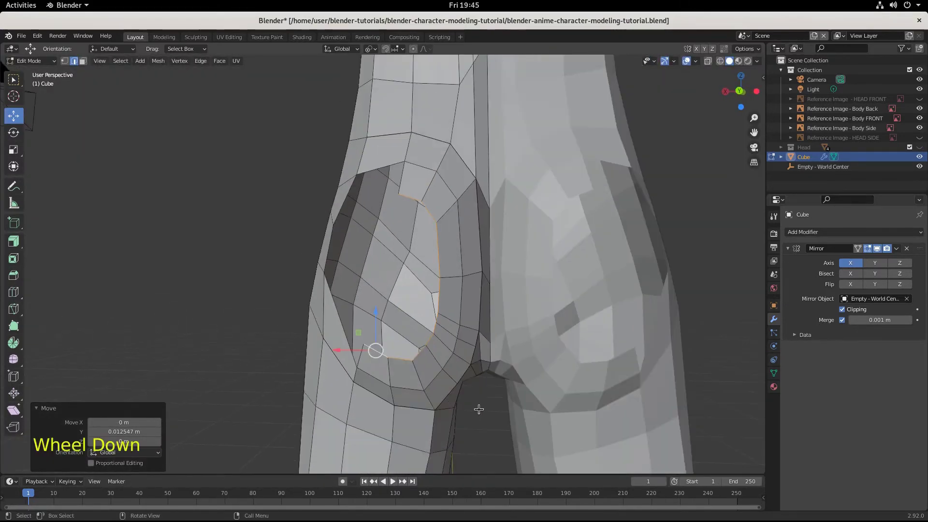
pyautogui.moveTo(478, 408); pyautogui.dragTo(530, 408, button='middle')
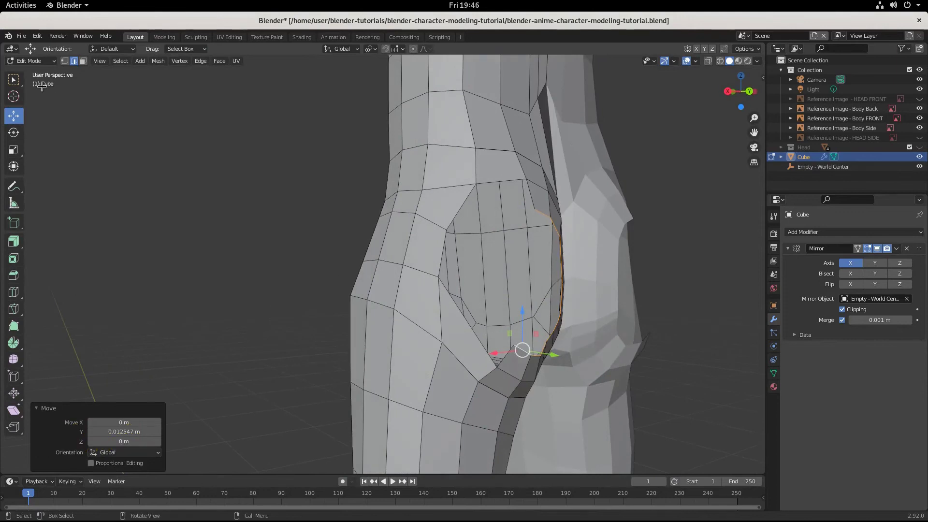
# Step: Raise the middle vertex on the opening's outer border slightly and shift it backward along Y
pyautogui.click(65, 60)
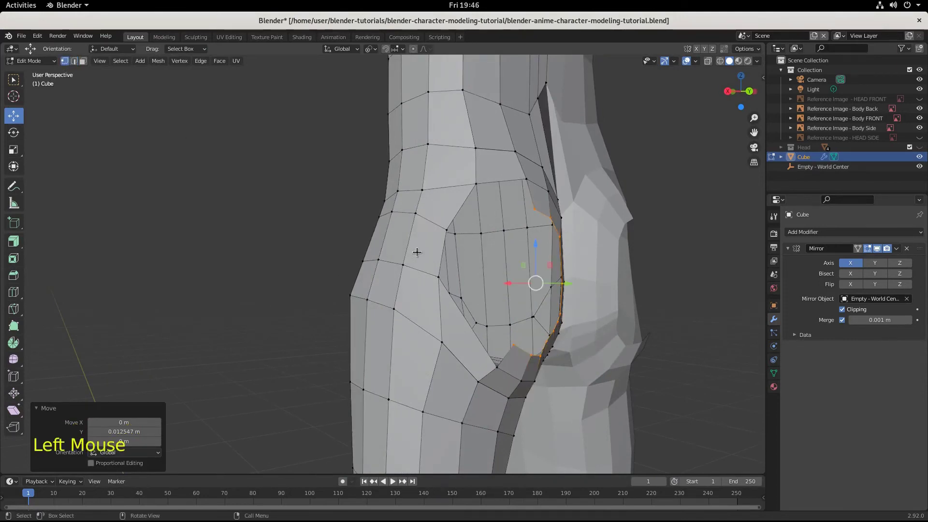
pyautogui.click(437, 278)
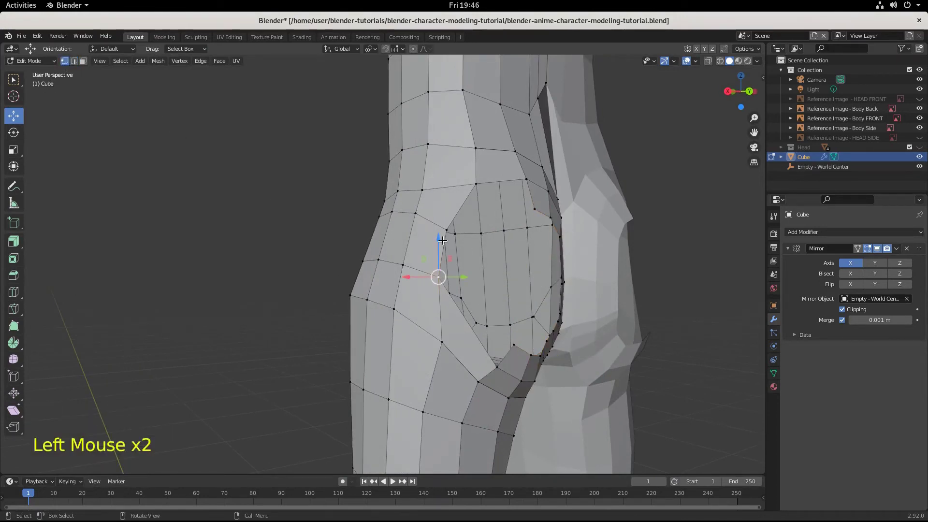
pyautogui.moveTo(437, 237); pyautogui.dragTo(437, 231)
pyautogui.moveTo(438, 231); pyautogui.dragTo(546, 318, button='middle')
pyautogui.moveTo(556, 285); pyautogui.dragTo(561, 285)
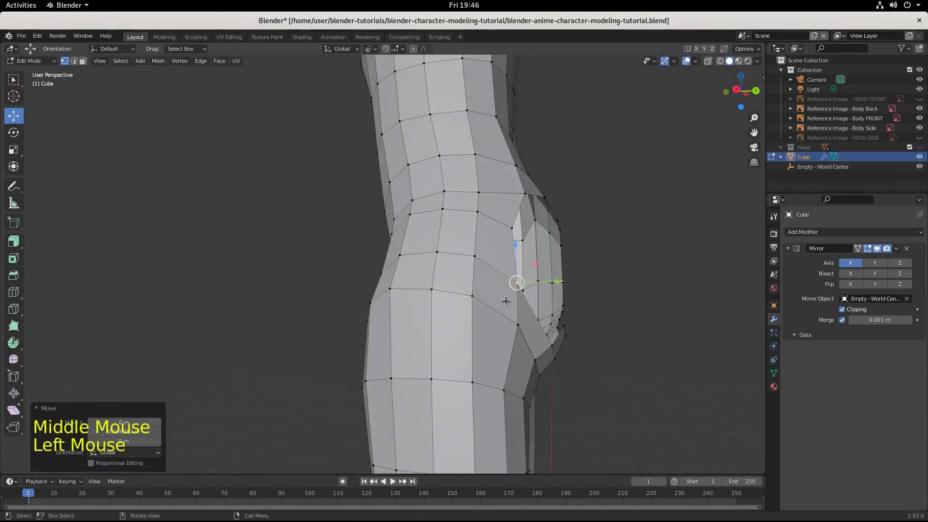
# Step: Add a single centred loop cut around the hip, ending at the opening's outer border
pyautogui.hotkey('ctrl', 'r')
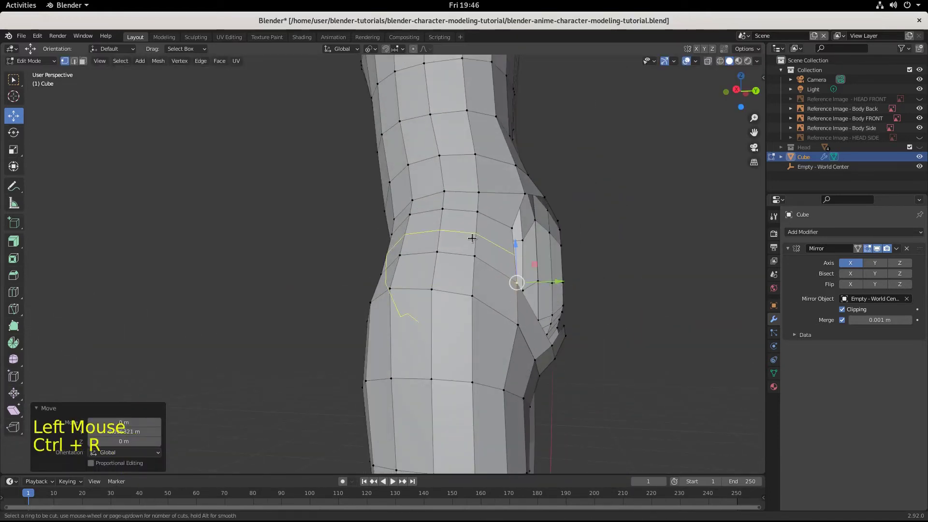
pyautogui.click(472, 237)
pyautogui.click(473, 237)
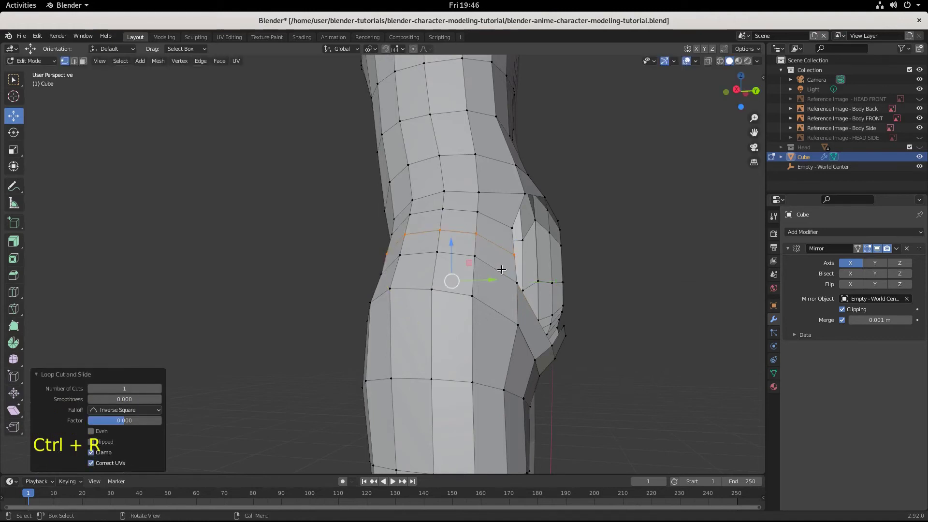
# Step: Fill a face between the new loop's lower edge on the outer border and the open end of the bottom ring
pyautogui.moveTo(501, 267); pyautogui.dragTo(416, 258, button='middle')
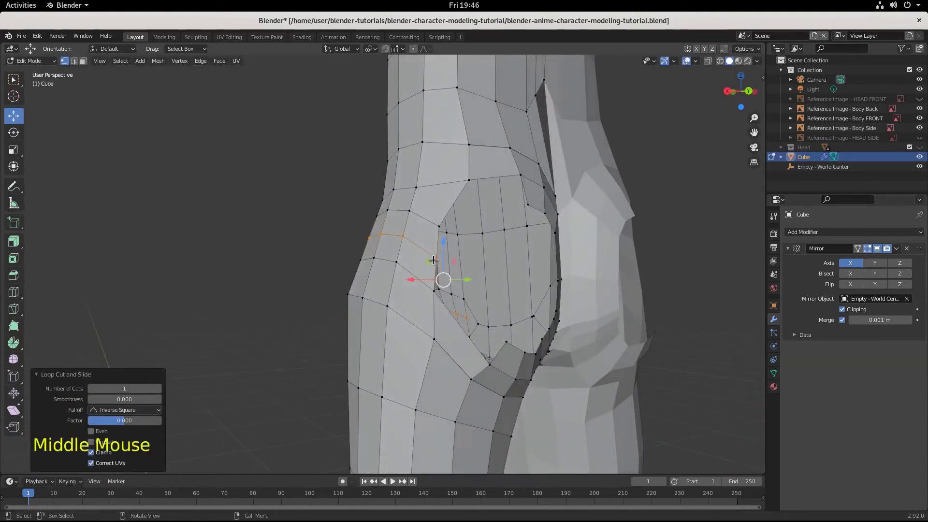
pyautogui.click(73, 61)
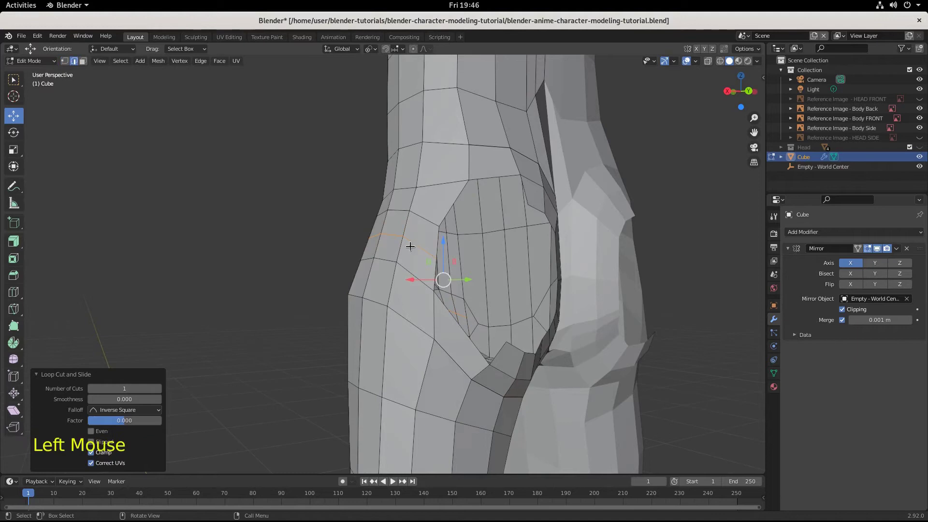
pyautogui.doubleClick(441, 268)
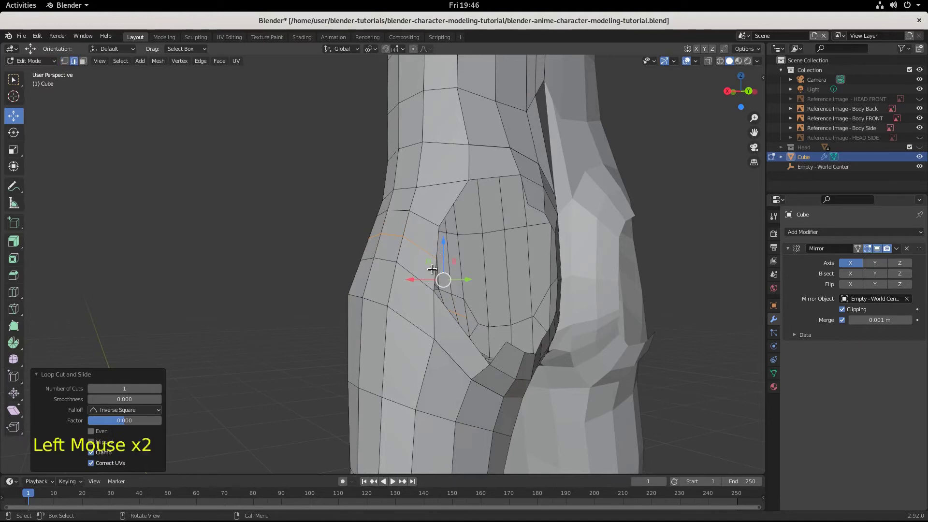
pyautogui.keyDown('shift'); pyautogui.click(497, 351); pyautogui.keyUp('shift')
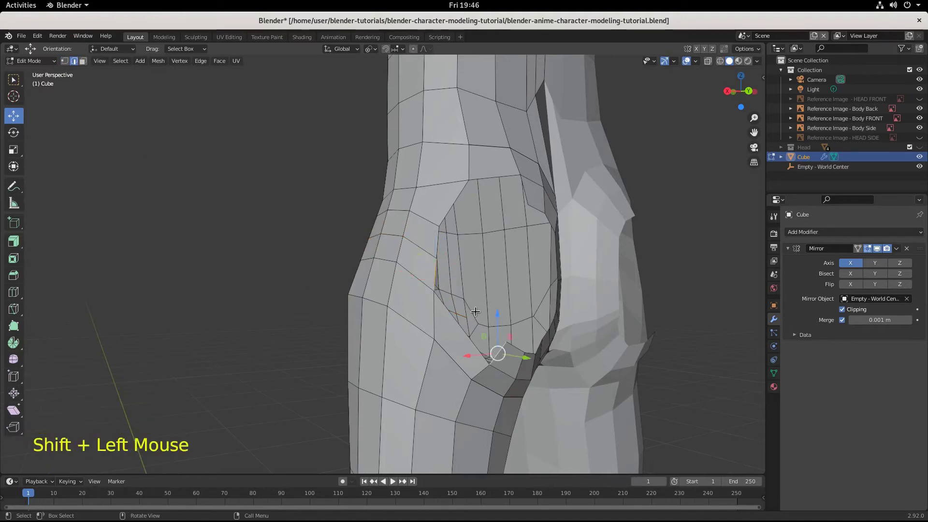
pyautogui.press('f')
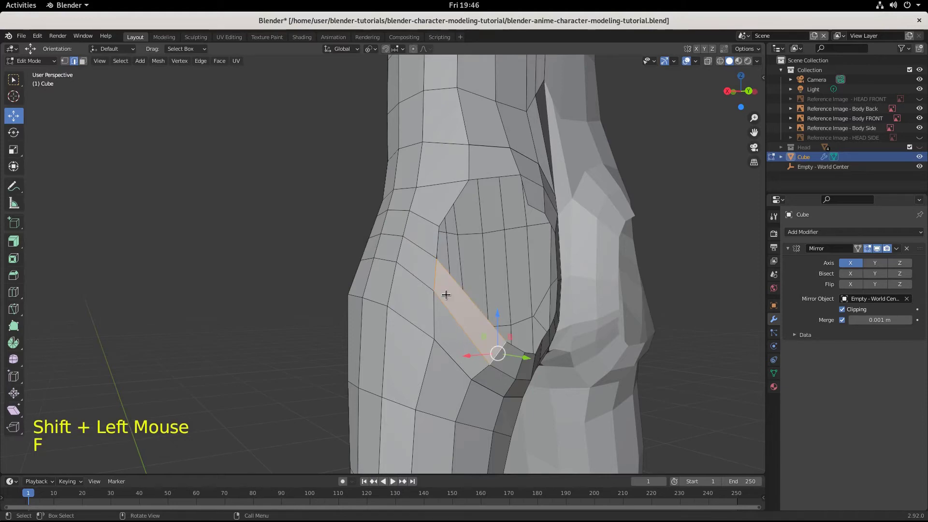
# Step: Fill a face between the opening's upper outer border edge and the open end of the top ring
pyautogui.moveTo(446, 294); pyautogui.dragTo(89, 71, button='middle')
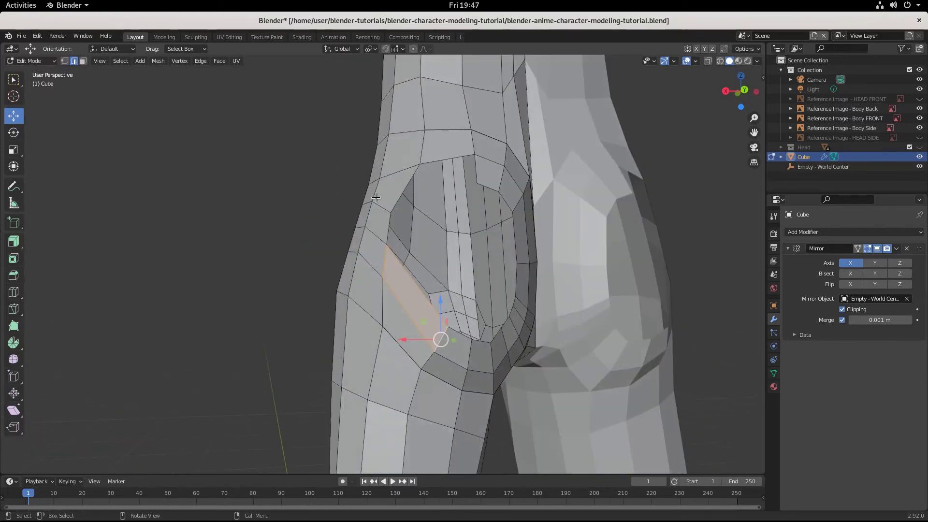
pyautogui.click(404, 188)
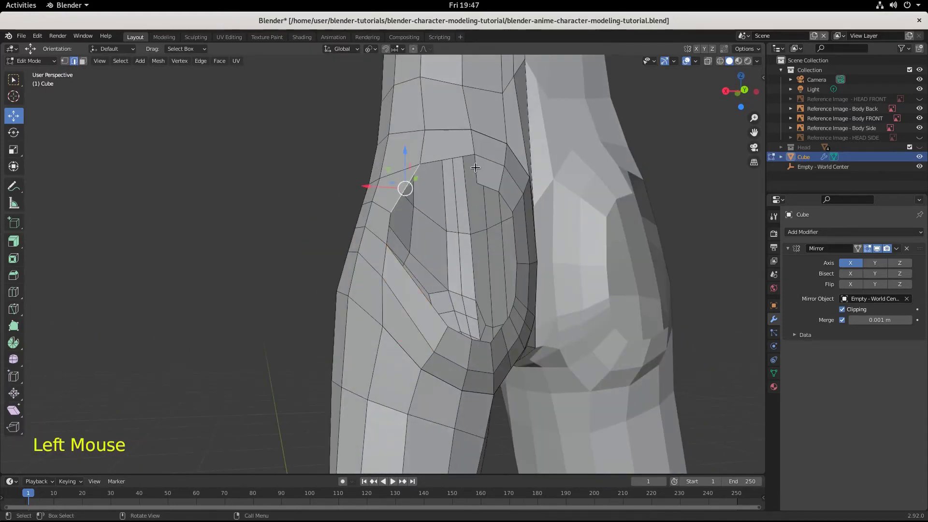
pyautogui.keyDown('shift'); pyautogui.click(475, 167); pyautogui.keyUp('shift')
pyautogui.press('f')
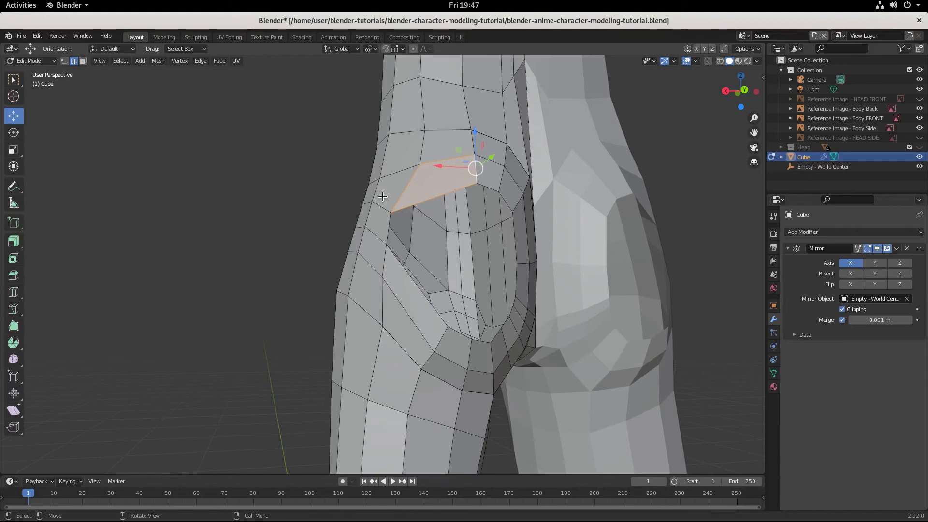
# Step: Move the two vertices at the ring's upper seam outward to even out the faces along the opening's top
pyautogui.scroll(-2, 368, 265)
pyautogui.moveTo(369, 266); pyautogui.dragTo(348, 264, button='middle')
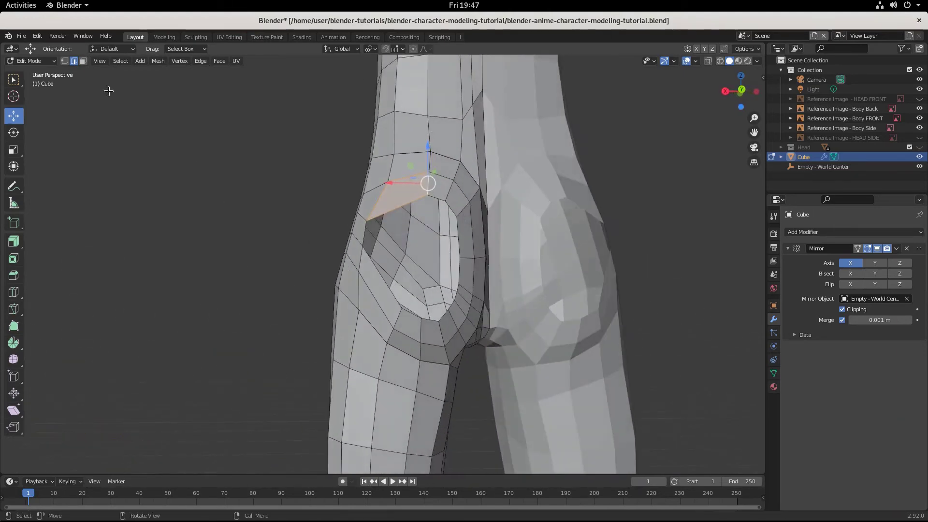
pyautogui.click(64, 61)
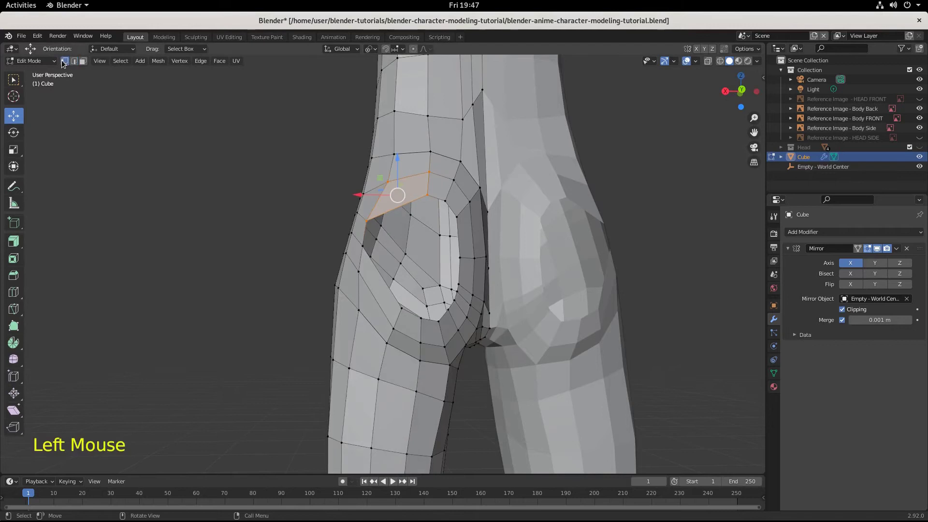
pyautogui.click(425, 192)
pyautogui.click(437, 171)
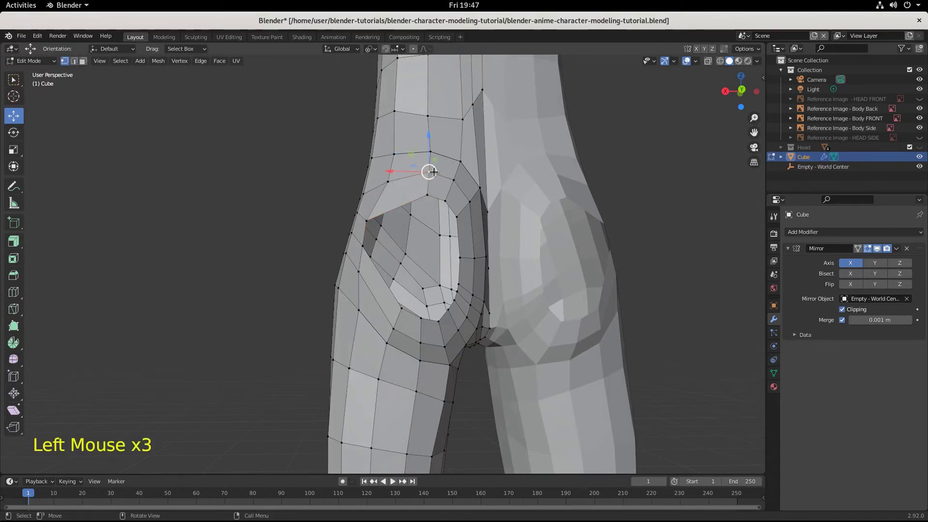
pyautogui.press('g')
pyautogui.click(430, 186)
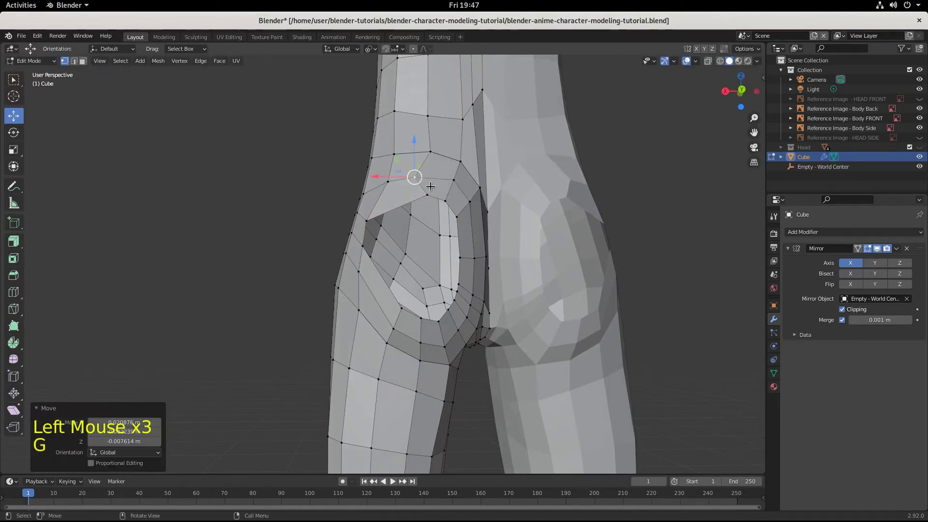
pyautogui.click(427, 194)
pyautogui.press('g')
pyautogui.click(407, 198)
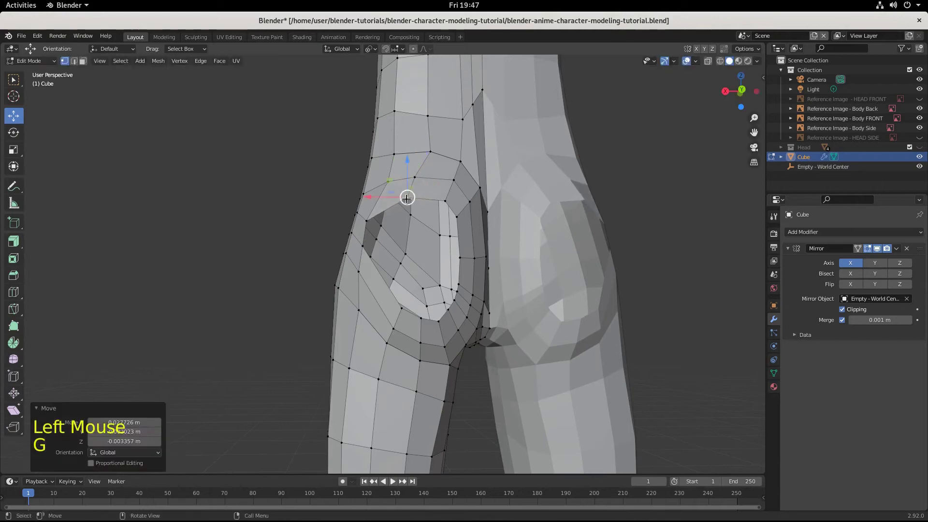
# Step: Shift the two upper vertices of the opening's outer border slightly inward to round its outline
pyautogui.click(366, 221)
pyautogui.press('g')
pyautogui.click(372, 220)
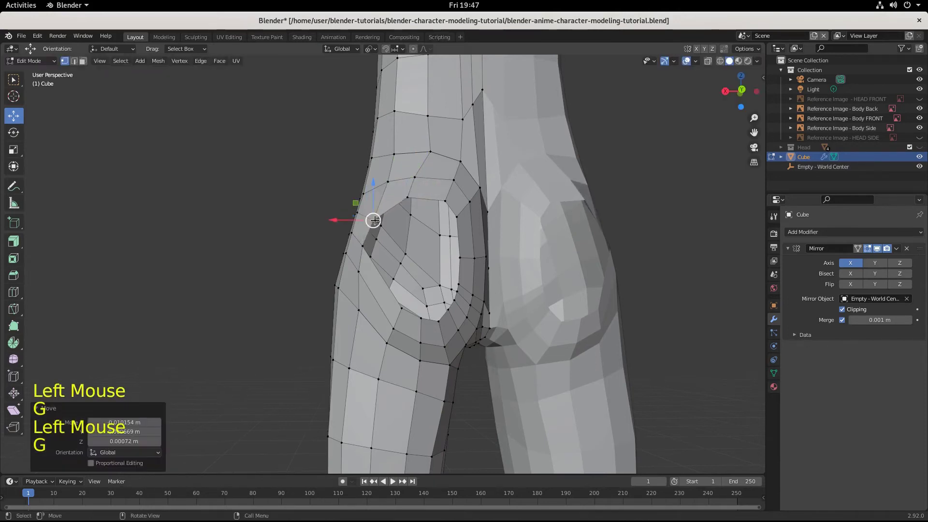
pyautogui.click(362, 244)
pyautogui.press('g')
pyautogui.click(367, 248)
# Step: Raise the lower outer border vertex and shift it about 0.004 m along X, and nudge the adjacent bottom vertex about 0.0006 m along X
pyautogui.click(400, 314)
pyautogui.press('g')
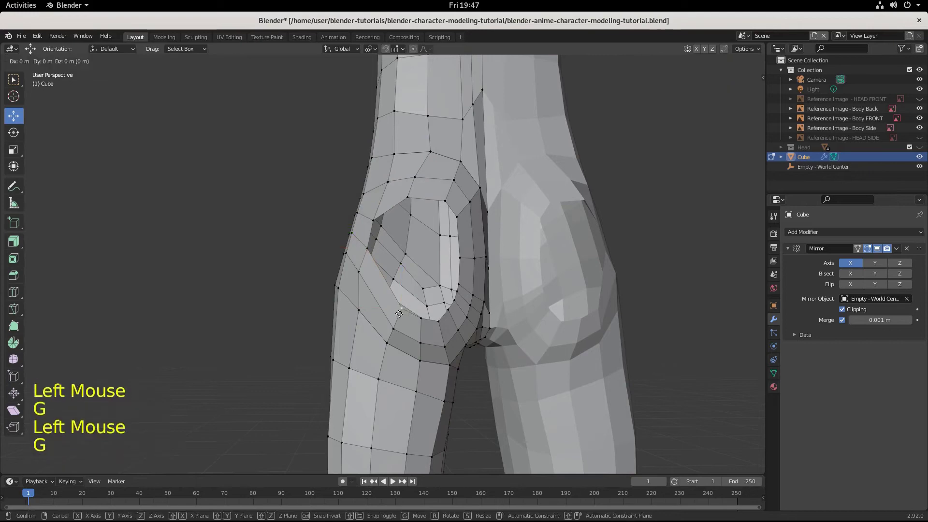
pyautogui.click(401, 298)
pyautogui.moveTo(421, 339); pyautogui.dragTo(410, 321, button='middle')
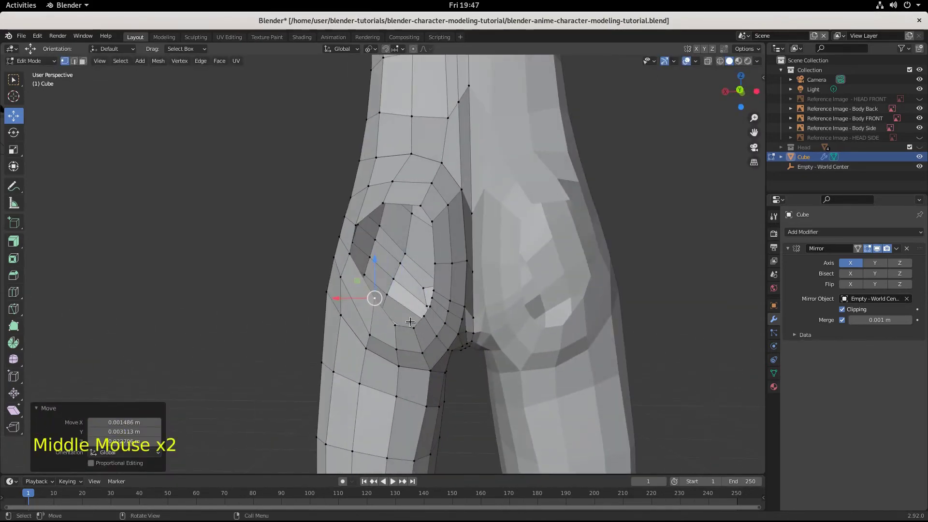
pyautogui.moveTo(337, 299); pyautogui.dragTo(334, 300)
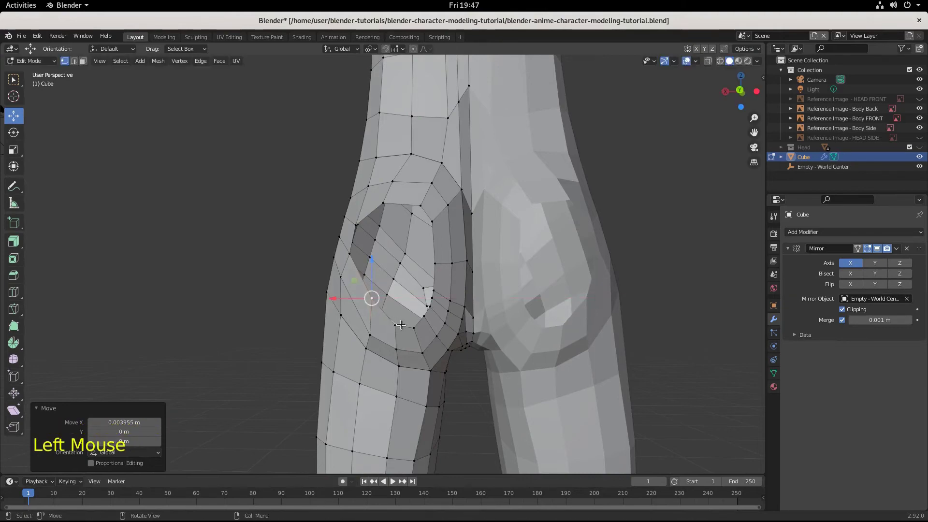
pyautogui.click(395, 325)
pyautogui.moveTo(374, 326); pyautogui.dragTo(375, 326)
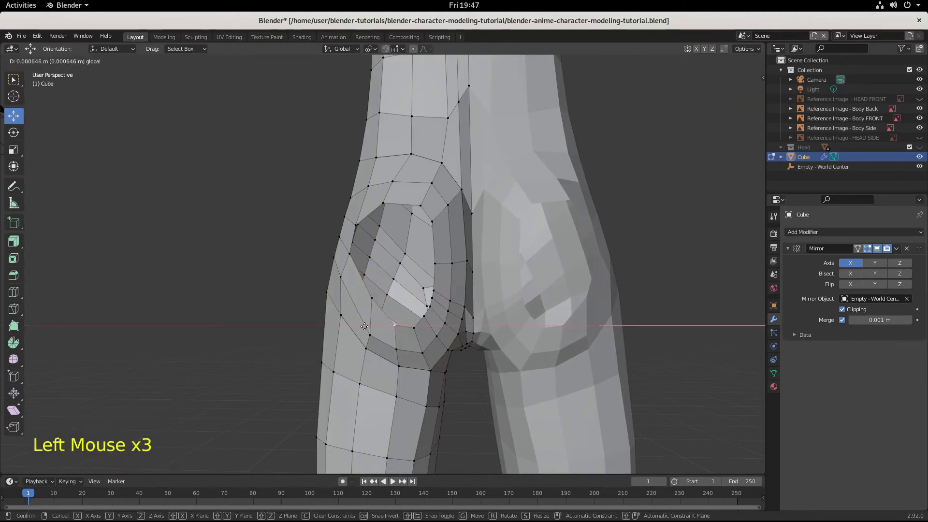
# Step: Switch to Sculpt Mode and smooth the front of the hip, groin and upper thigh with the Smooth brush
pyautogui.moveTo(382, 324); pyautogui.dragTo(362, 321, button='middle')
pyautogui.scroll(-1, 402, 334)
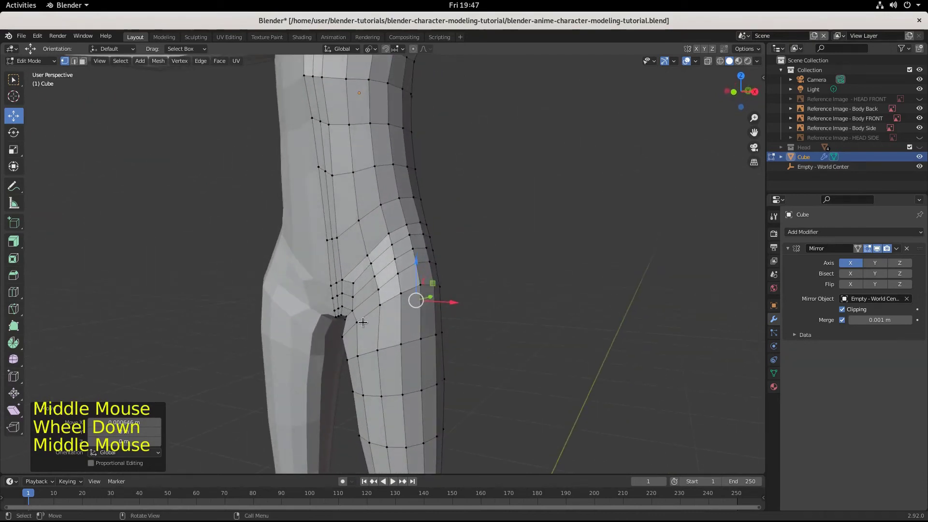
pyautogui.click(34, 61)
pyautogui.click(29, 92)
pyautogui.moveTo(269, 245)
pyautogui.mouseDown()
pyautogui.moveTo(358, 306)
pyautogui.moveTo(365, 325)
pyautogui.moveTo(377, 270)
pyautogui.mouseUp()
pyautogui.moveTo(377, 270)
pyautogui.mouseDown()
pyautogui.moveTo(386, 221)
pyautogui.moveTo(358, 362)
pyautogui.mouseUp()
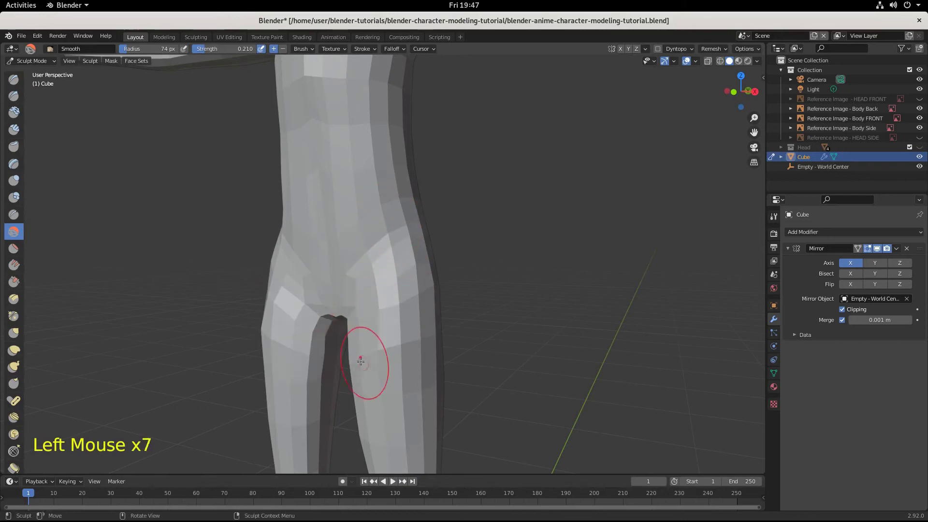
pyautogui.click(394, 193)
# Step: Smooth the side of the hip and the outer and front surfaces of the upper thigh
pyautogui.moveTo(394, 193)
pyautogui.mouseDown(button='middle')
pyautogui.moveTo(375, 254)
pyautogui.moveTo(414, 248)
pyautogui.mouseUp(button='middle')
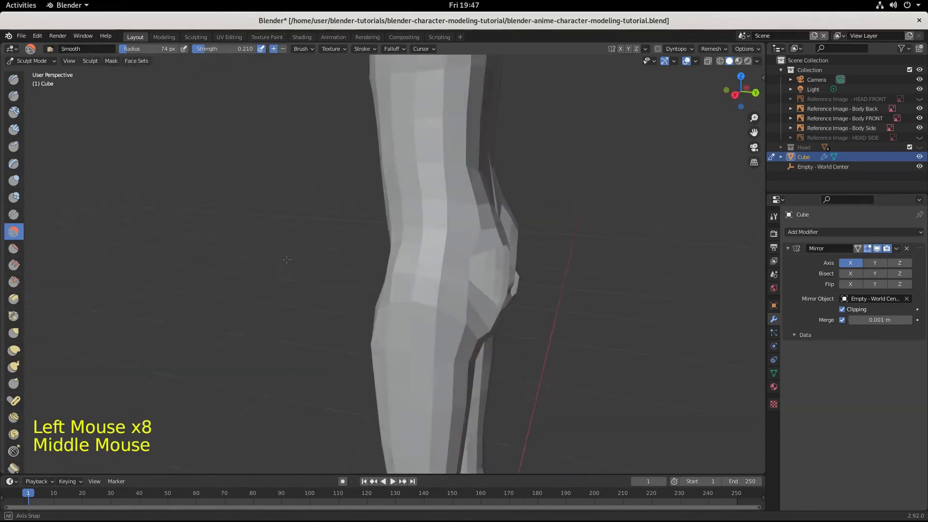
pyautogui.click(414, 248)
pyautogui.moveTo(420, 290)
pyautogui.mouseDown()
pyautogui.moveTo(428, 319)
pyautogui.moveTo(375, 371)
pyautogui.mouseUp()
pyautogui.moveTo(375, 371)
pyautogui.mouseDown(button='middle')
pyautogui.moveTo(429, 347)
pyautogui.moveTo(394, 322)
pyautogui.mouseUp(button='middle')
pyautogui.click(366, 384)
pyautogui.moveTo(366, 384); pyautogui.dragTo(381, 418)
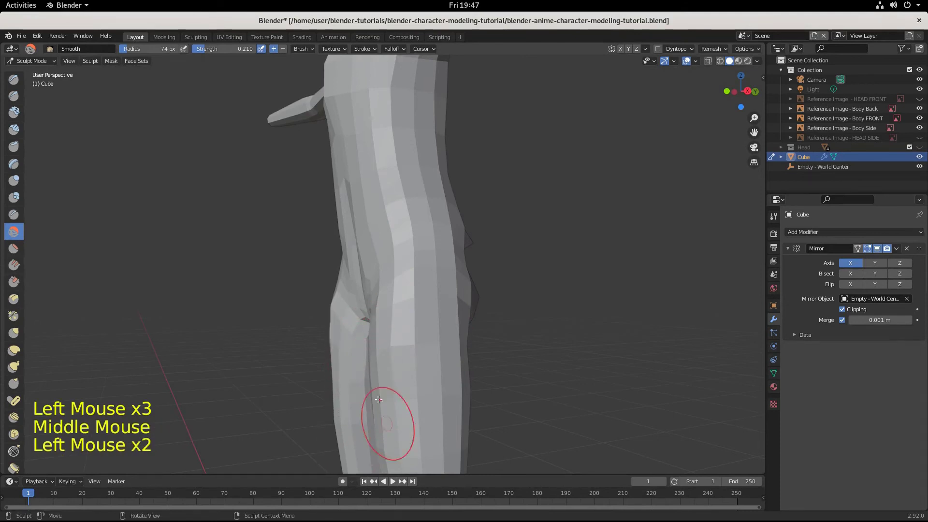
# Step: Smooth the front of the thigh up across the hip and lower abdomen
pyautogui.moveTo(382, 418); pyautogui.dragTo(379, 320, button='middle')
pyautogui.scroll(-3, 379, 321)
pyautogui.click(376, 371)
pyautogui.moveTo(375, 371)
pyautogui.mouseDown()
pyautogui.moveTo(367, 348)
pyautogui.moveTo(397, 334)
pyautogui.mouseUp()
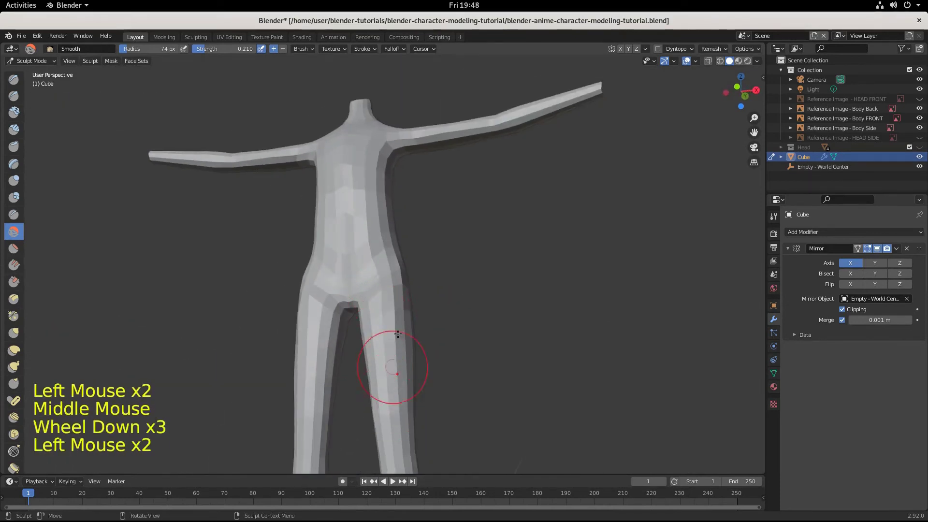
pyautogui.moveTo(389, 271)
pyautogui.mouseDown()
pyautogui.moveTo(359, 265)
pyautogui.moveTo(344, 304)
pyautogui.moveTo(338, 297)
pyautogui.moveTo(350, 297)
pyautogui.moveTo(353, 315)
pyautogui.moveTo(346, 290)
pyautogui.mouseUp()
pyautogui.moveTo(346, 290); pyautogui.dragTo(393, 302, button='middle')
pyautogui.moveTo(392, 302); pyautogui.dragTo(386, 309)
# Step: Smooth the back of the body around the buttock, lower back and upper thigh
pyautogui.moveTo(385, 309); pyautogui.dragTo(392, 305, button='middle')
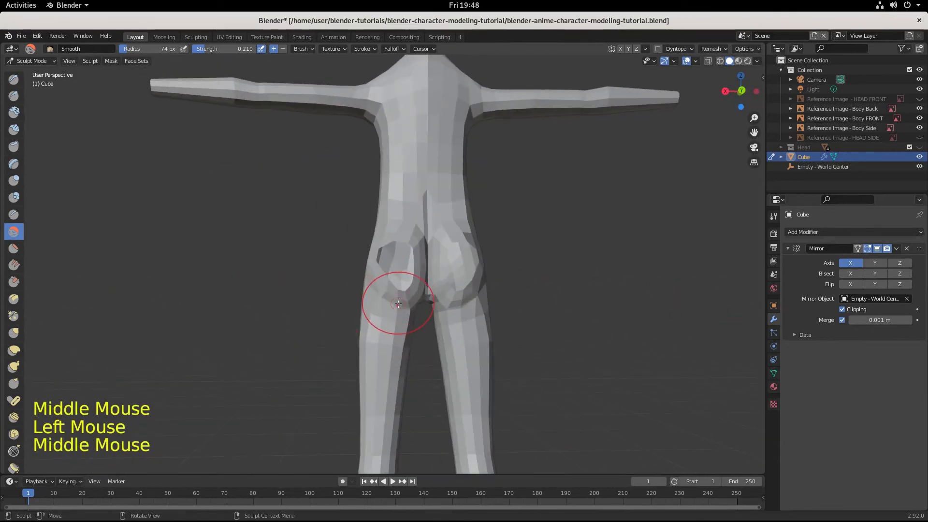
pyautogui.moveTo(392, 305)
pyautogui.mouseDown()
pyautogui.moveTo(371, 284)
pyautogui.moveTo(368, 298)
pyautogui.moveTo(375, 228)
pyautogui.moveTo(387, 245)
pyautogui.moveTo(418, 237)
pyautogui.moveTo(410, 347)
pyautogui.mouseUp()
pyautogui.moveTo(414, 207); pyautogui.dragTo(404, 201)
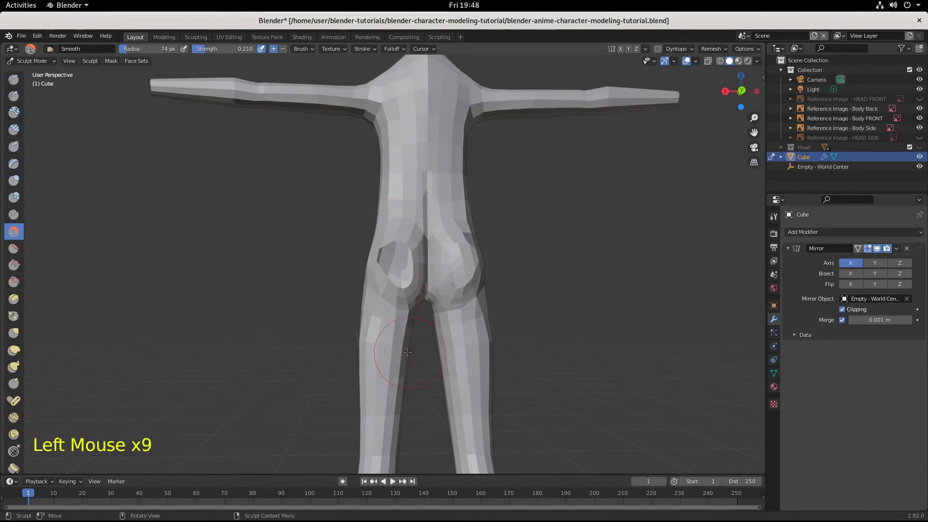
pyautogui.moveTo(381, 317); pyautogui.dragTo(373, 347)
pyautogui.scroll(-2, 392, 263)
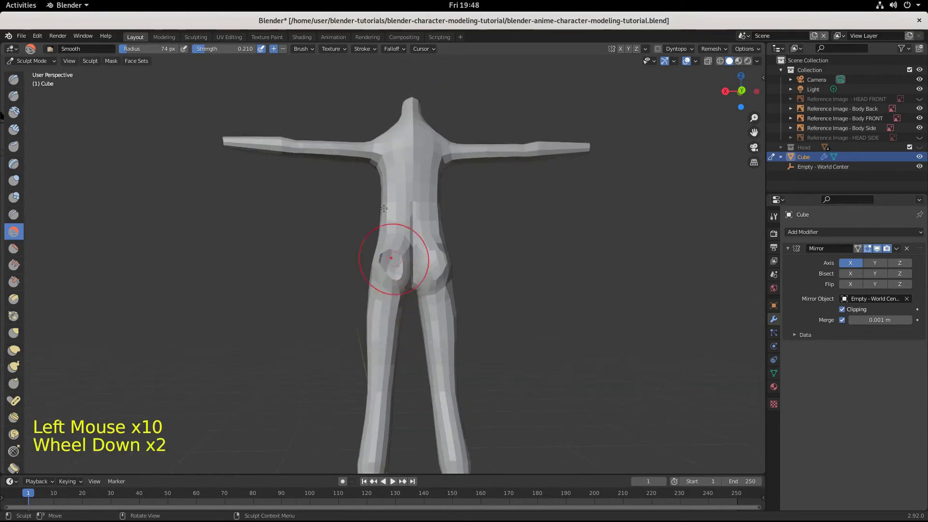
# Step: Return the body mesh to Edit Mode
pyautogui.scroll(4, 385, 166)
pyautogui.scroll(-3, 393, 207)
pyautogui.scroll(4, 370, 332)
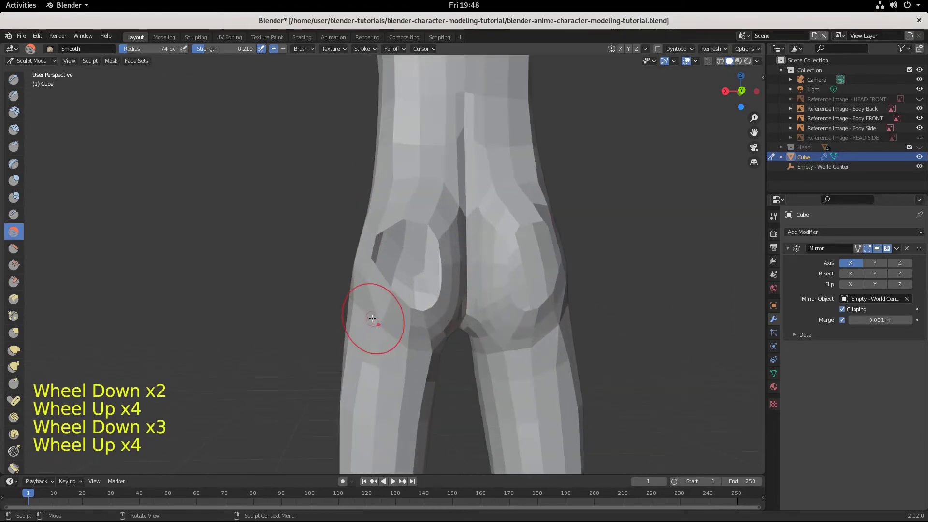
pyautogui.click(32, 61)
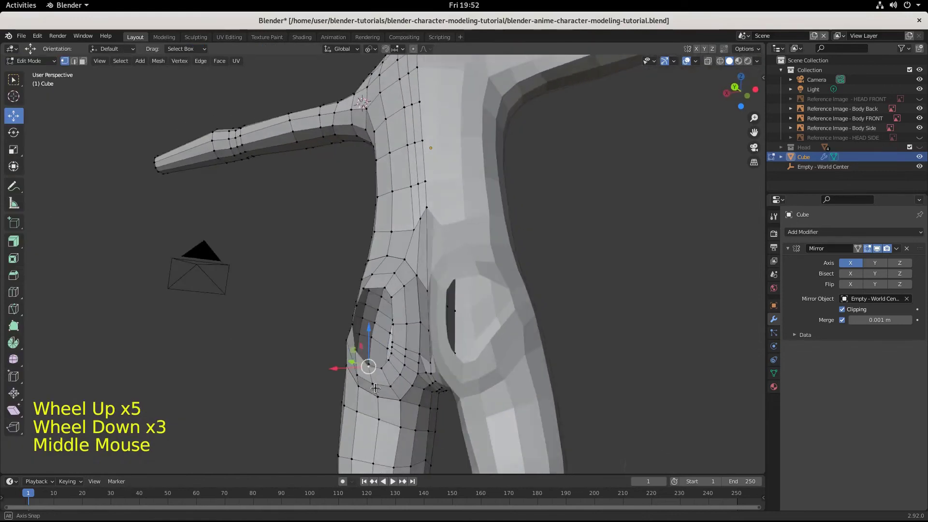
# Step: Examine the body mesh's topology from the back and side, from the torso down to the buttock opening and thighs
pyautogui.moveTo(435, 290); pyautogui.dragTo(474, 296, button='middle')
pyautogui.scroll(-1, 439, 435)
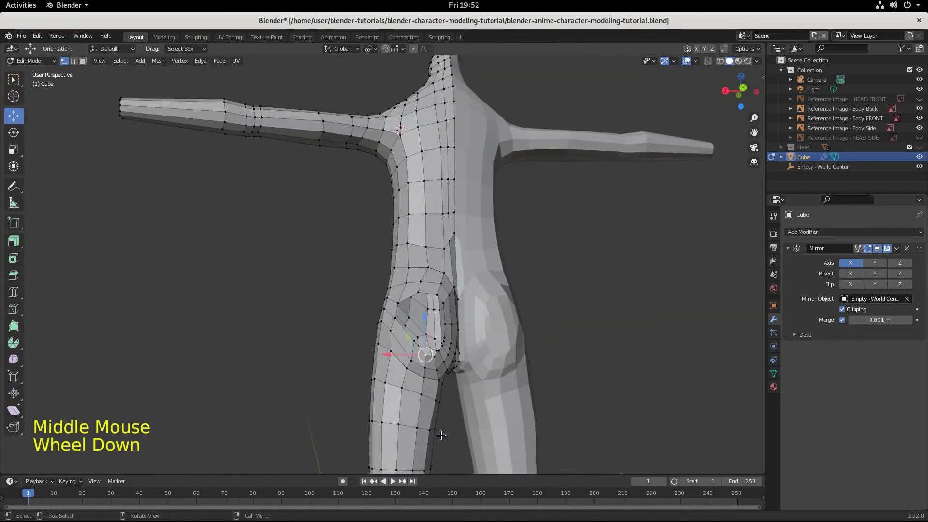
pyautogui.moveTo(439, 435); pyautogui.dragTo(595, 429, button='middle')
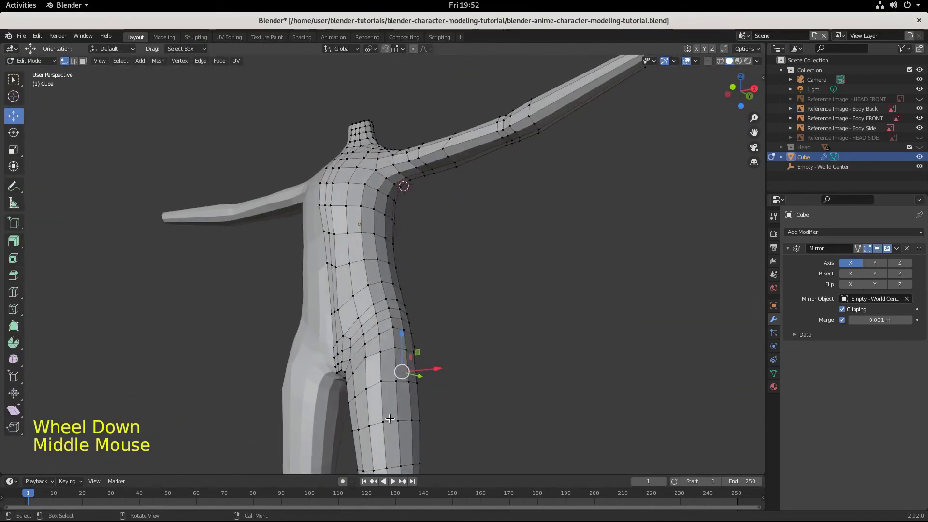
pyautogui.moveTo(343, 370); pyautogui.dragTo(324, 405, button='middle')
pyautogui.scroll(-1, 425, 213)
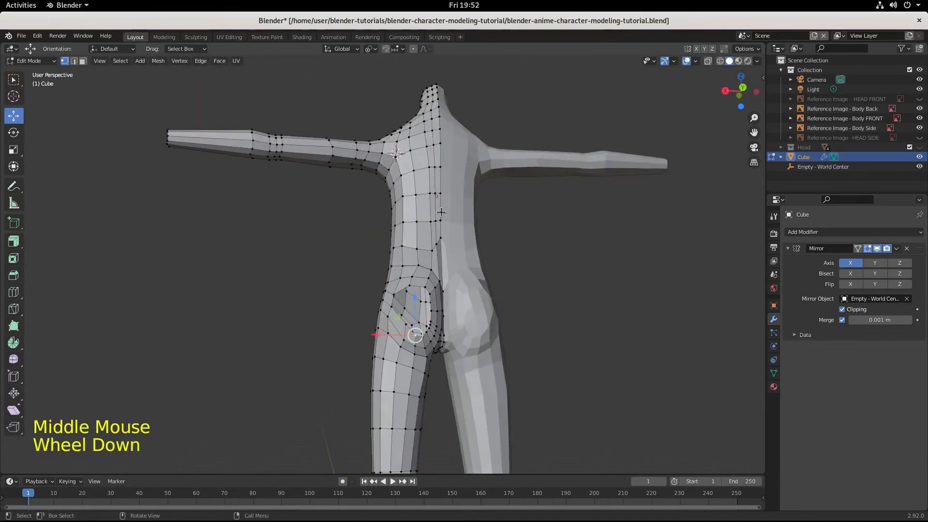
pyautogui.scroll(-1, 435, 213)
pyautogui.moveTo(427, 269); pyautogui.dragTo(453, 222, button='middle')
pyautogui.scroll(3, 435, 283)
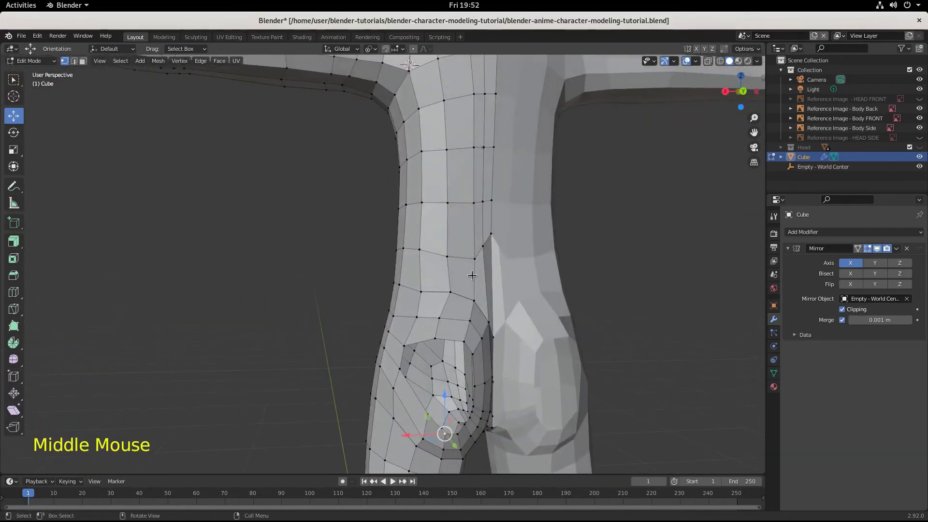
pyautogui.scroll(-2, 453, 222)
pyautogui.scroll(-2, 433, 169)
# Step: Delete the faces capping the top of the neck
pyautogui.moveTo(434, 169); pyautogui.dragTo(510, 262, button='middle')
pyautogui.scroll(1, 493, 252)
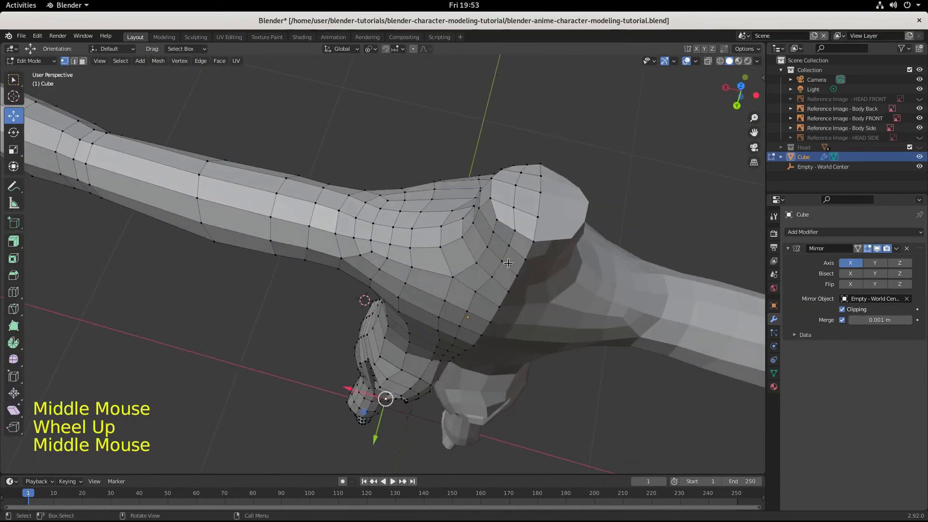
pyautogui.click(83, 60)
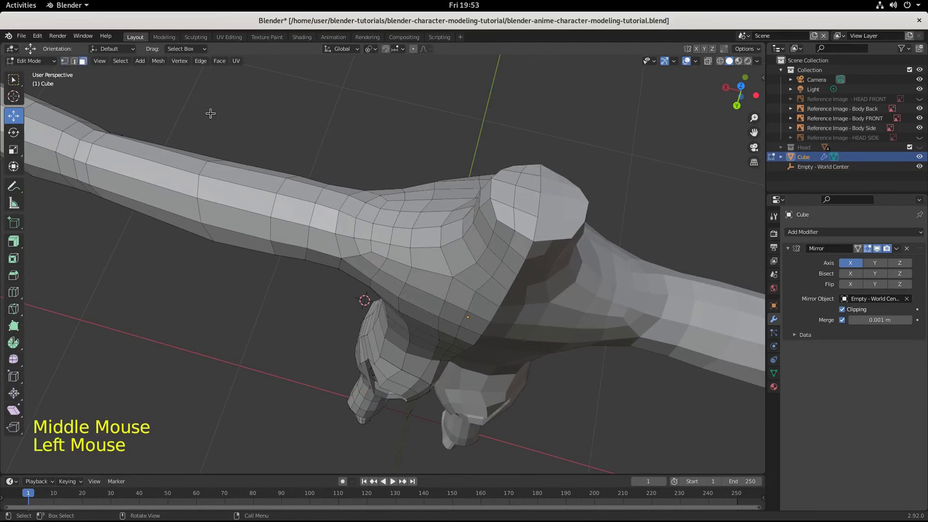
pyautogui.doubleClick(521, 195)
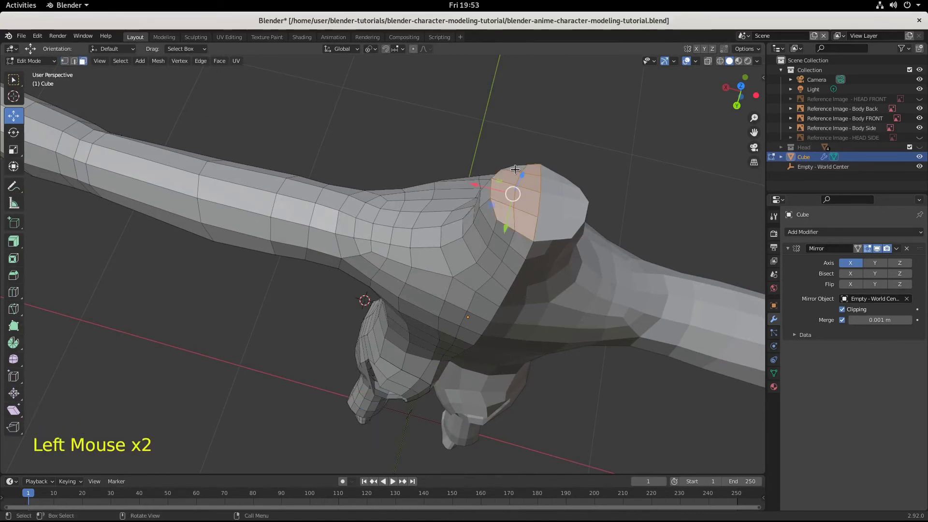
pyautogui.keyDown('shift'); pyautogui.click(515, 168); pyautogui.keyUp('shift')
pyautogui.press('Delete')
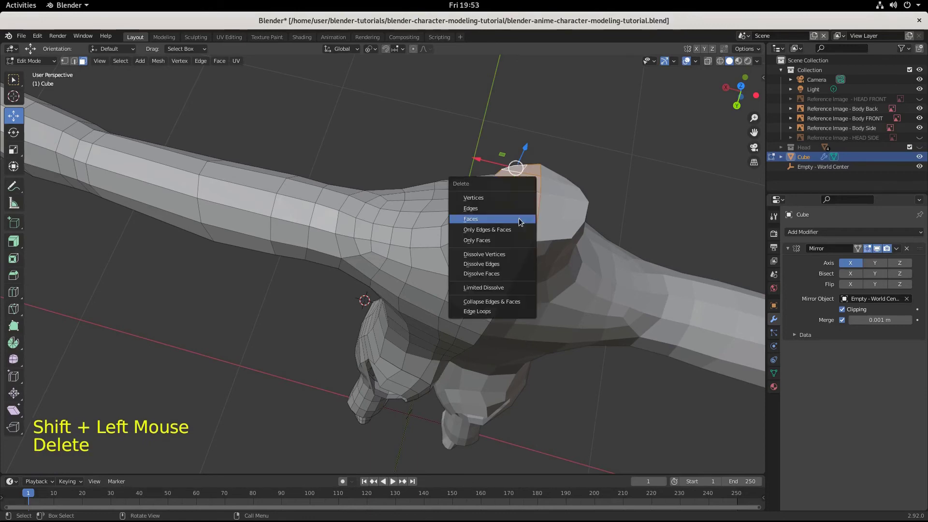
pyautogui.click(519, 219)
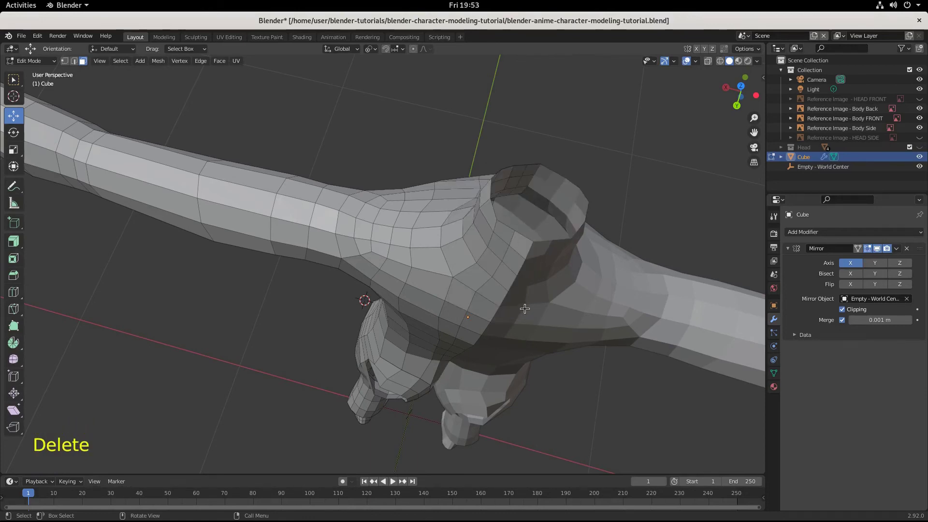
# Step: Add one centred loop cut down the back beside the centre line, ending at the upper inner rim of the buttock opening
pyautogui.moveTo(524, 308); pyautogui.dragTo(529, 229, button='middle')
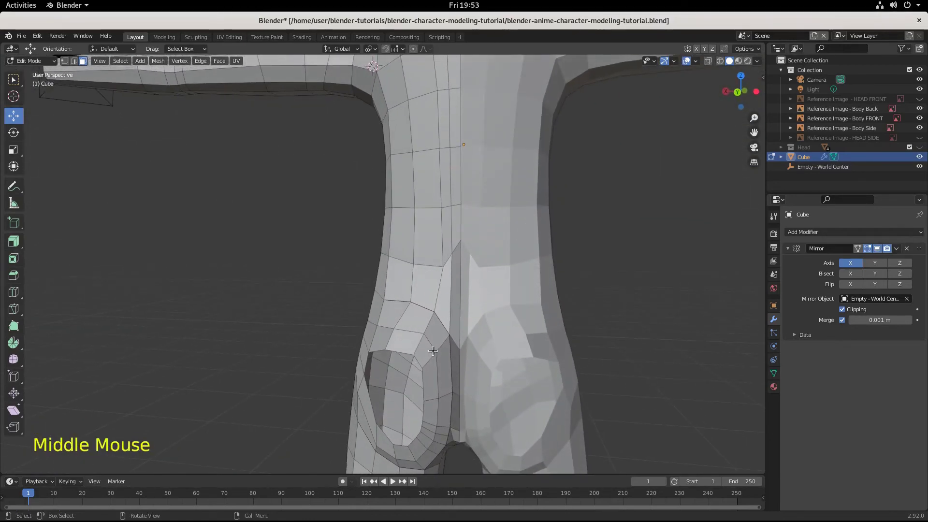
pyautogui.hotkey('ctrl', 'r')
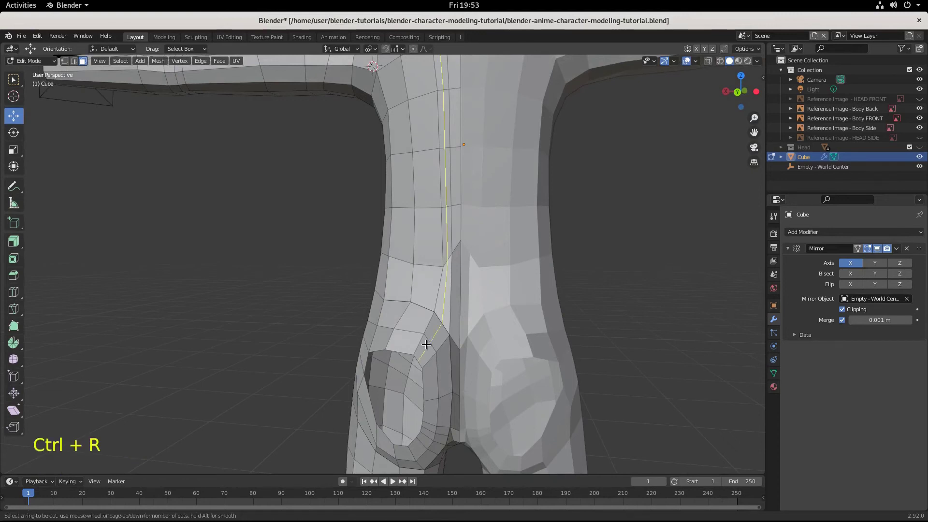
pyautogui.click(426, 344)
pyautogui.click(426, 344)
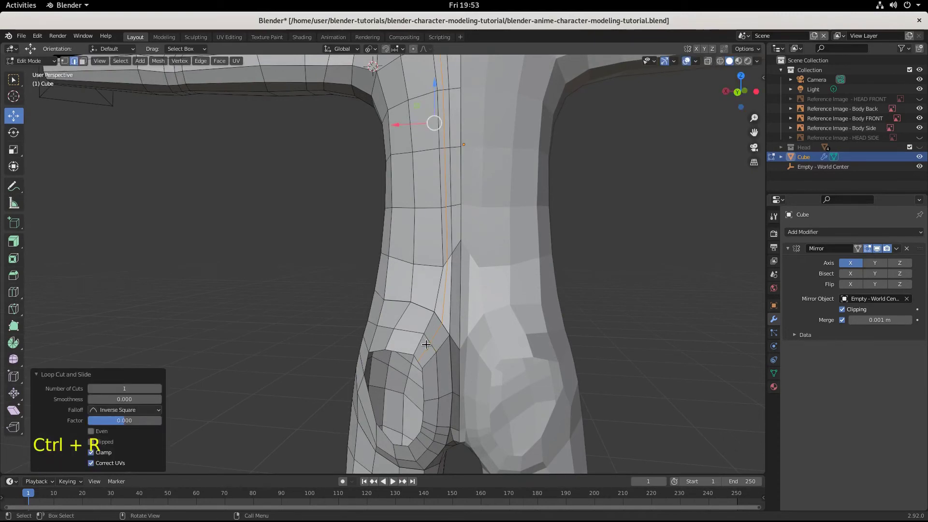
# Step: Fill a face along the outer side of the buttock opening between its upper outer edge and the opposite lower edge
pyautogui.scroll(-1, 425, 346)
pyautogui.scroll(1, 440, 383)
pyautogui.moveTo(439, 384); pyautogui.dragTo(451, 360, button='middle')
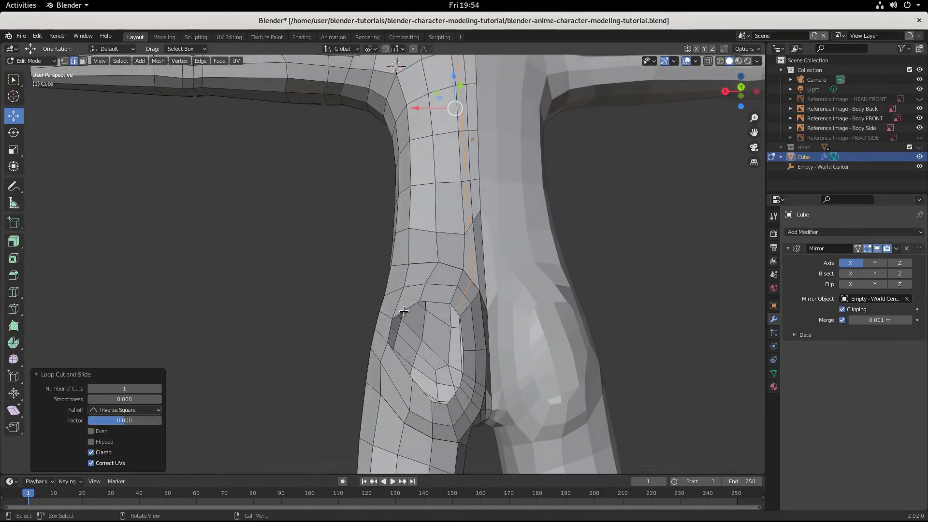
pyautogui.click(74, 61)
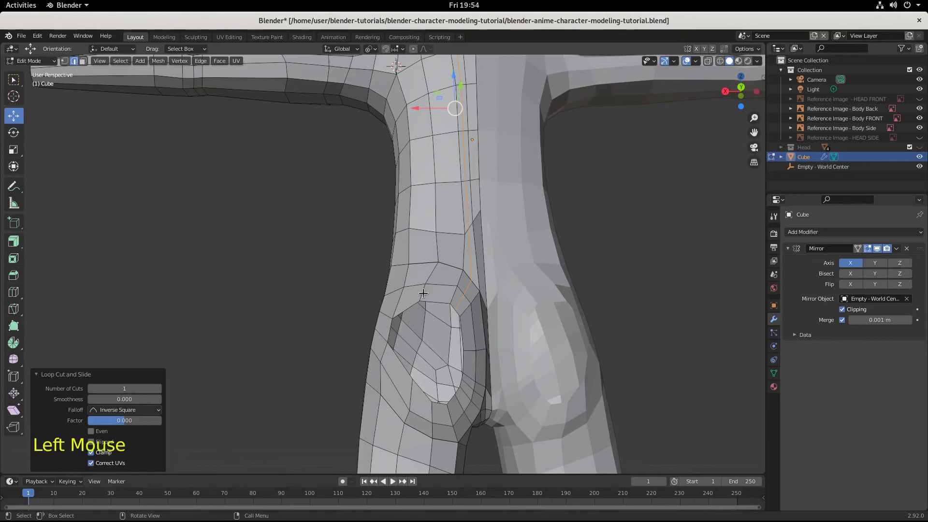
pyautogui.doubleClick(408, 308)
pyautogui.keyDown('shift'); pyautogui.click(398, 351); pyautogui.keyUp('shift')
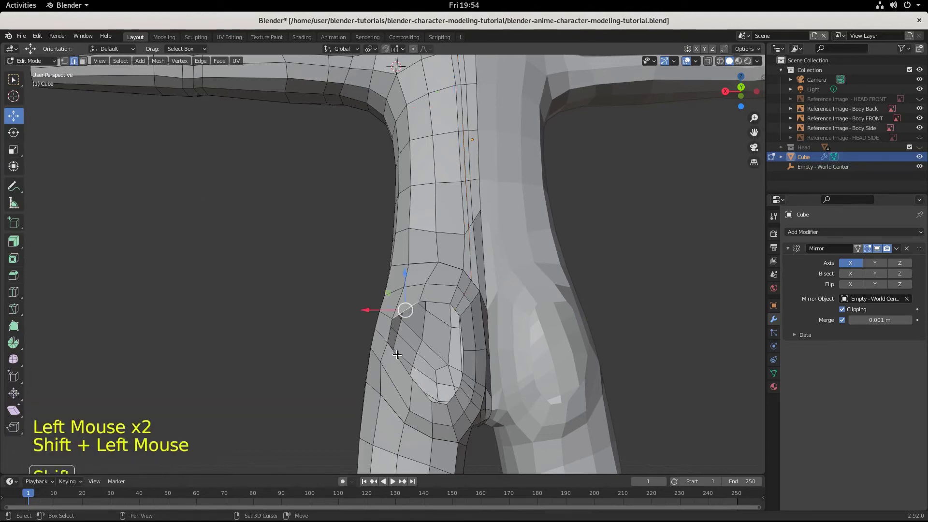
pyautogui.press('f')
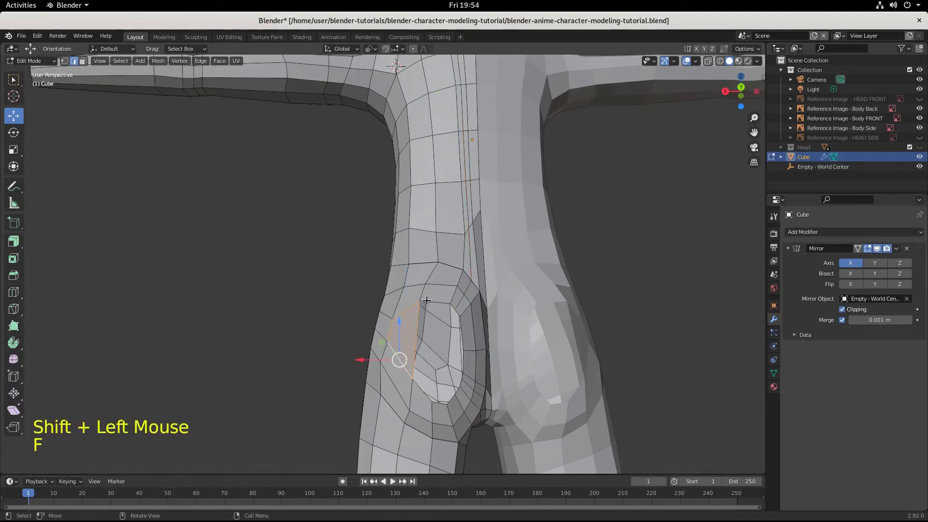
pyautogui.click(435, 302)
pyautogui.keyDown('shift'); pyautogui.click(424, 387); pyautogui.keyUp('shift')
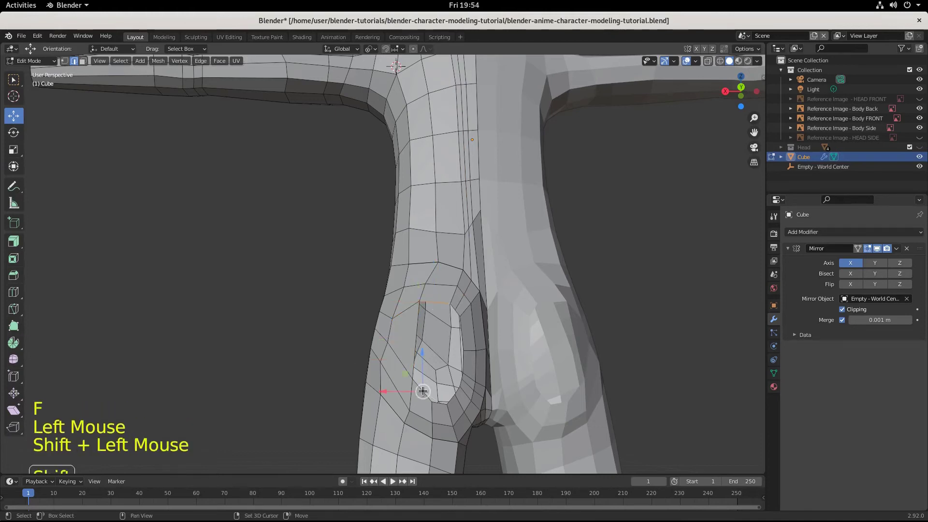
pyautogui.press('f')
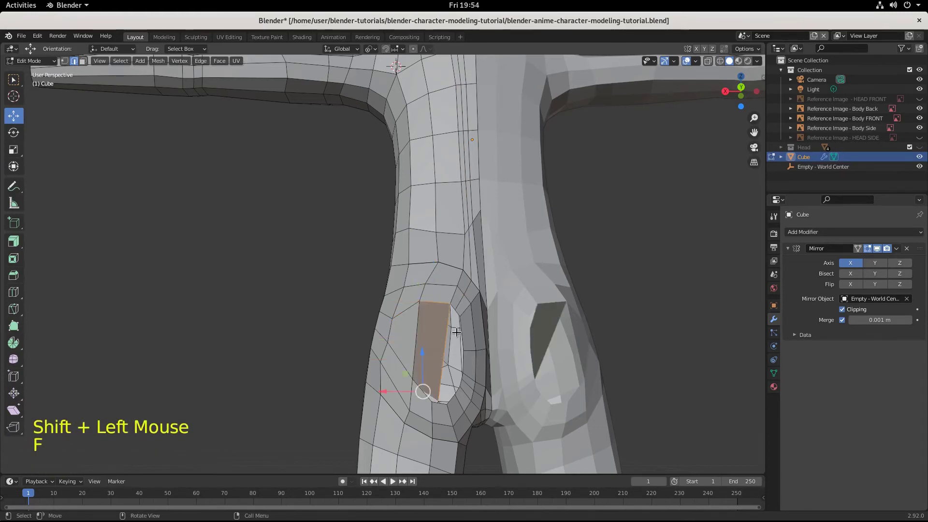
pyautogui.scroll(2, 433, 345)
pyautogui.moveTo(433, 346)
pyautogui.mouseDown(button='middle')
pyautogui.moveTo(412, 333)
pyautogui.moveTo(416, 317)
pyautogui.moveTo(406, 327)
pyautogui.moveTo(435, 337)
pyautogui.moveTo(427, 350)
pyautogui.mouseUp(button='middle')
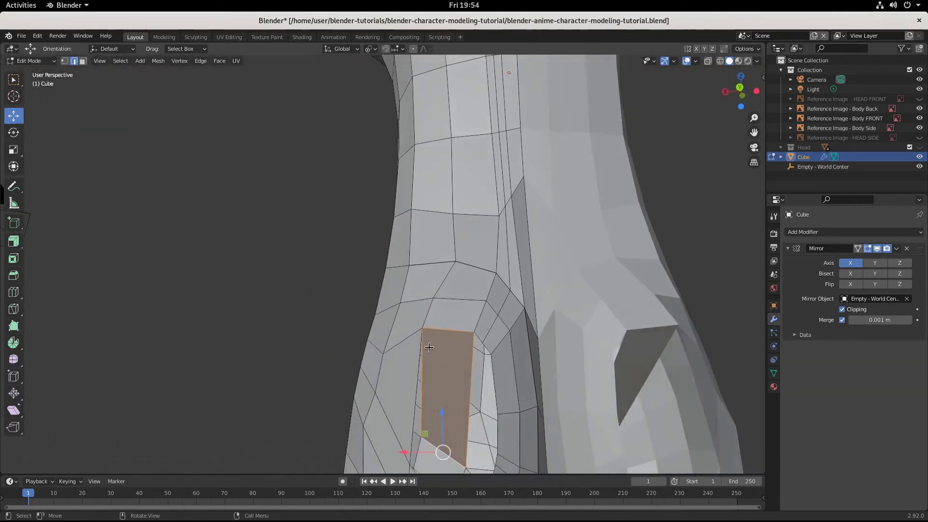
pyautogui.scroll(-2, 428, 351)
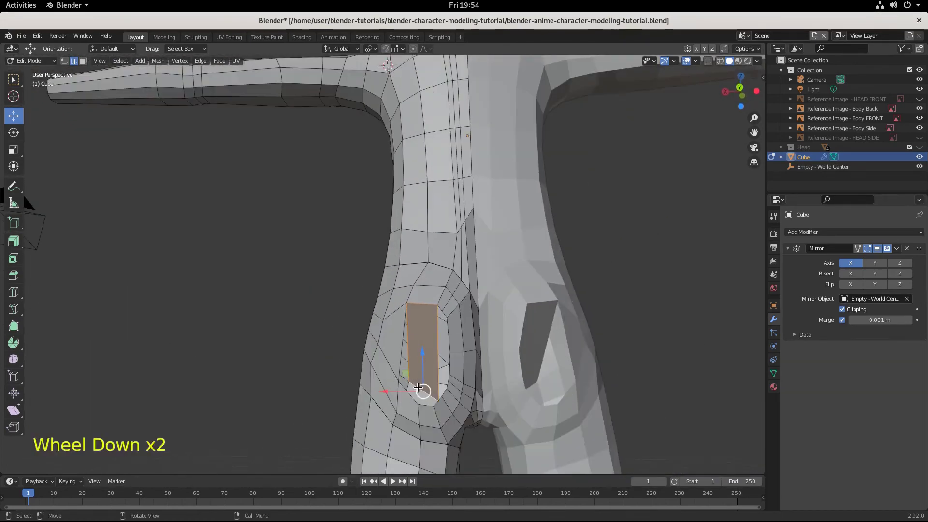
pyautogui.moveTo(410, 393)
pyautogui.mouseDown(button='middle')
pyautogui.moveTo(429, 414)
pyautogui.moveTo(425, 387)
pyautogui.mouseUp(button='middle')
pyautogui.hotkey('ctrl', 'z')
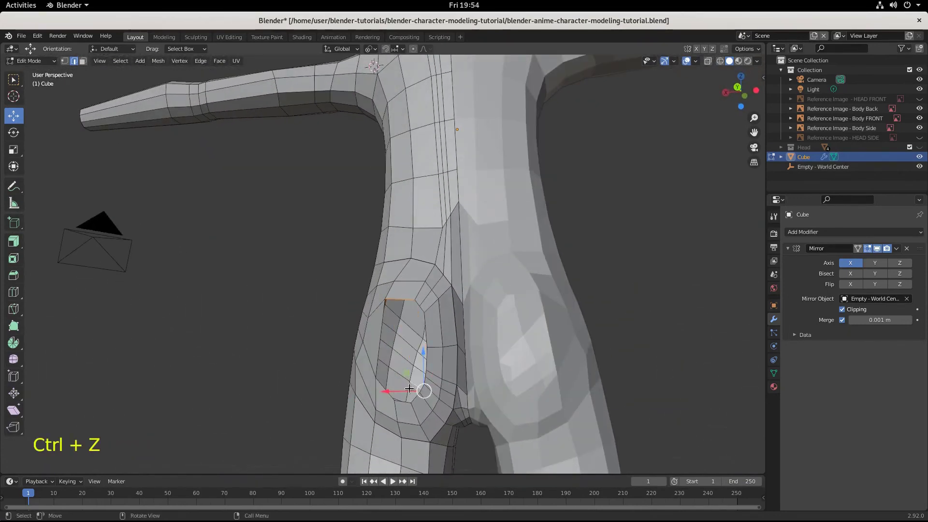
# Step: Fill a face down the middle of the buttock opening between its top edge and the opposite bottom edge
pyautogui.scroll(2, 378, 382)
pyautogui.keyDown('shift'); pyautogui.moveTo(399, 429); pyautogui.dragTo(392, 294, button='middle'); pyautogui.keyUp('shift')
pyautogui.keyDown('shift'); pyautogui.click(387, 228); pyautogui.keyUp('shift')
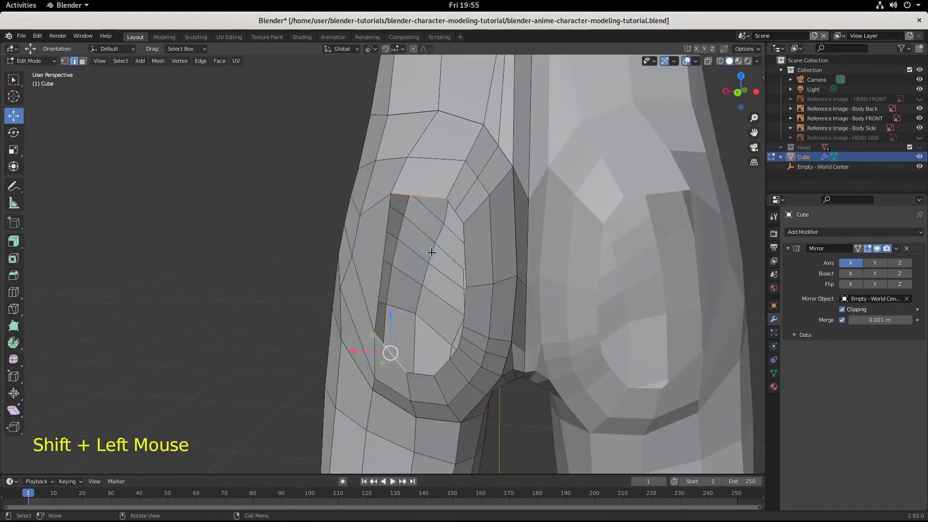
pyautogui.press('f')
# Step: Fill two narrow faces toward the inner side of the buttock opening, each joining an upper rim edge to its opposite lower edge
pyautogui.moveTo(454, 246); pyautogui.dragTo(503, 224, button='middle')
pyautogui.click(526, 203)
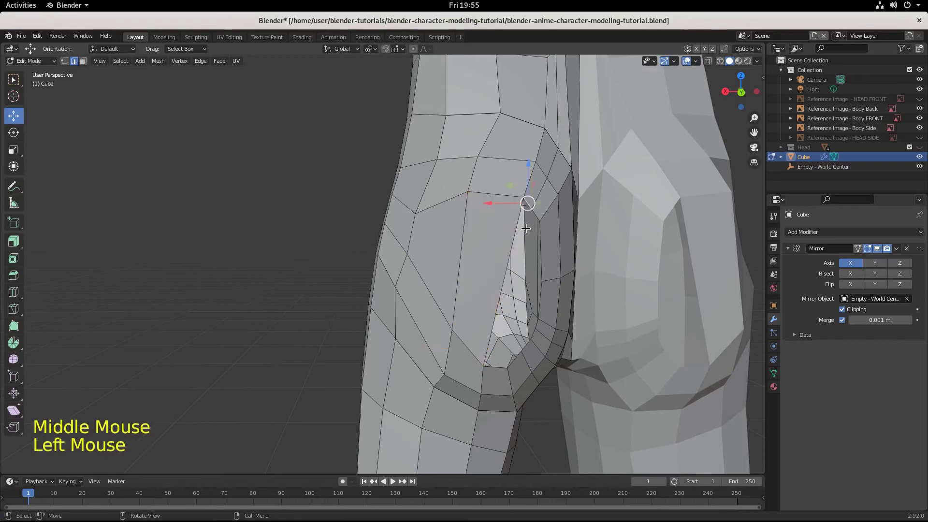
pyautogui.keyDown('shift'); pyautogui.click(496, 365); pyautogui.keyUp('shift')
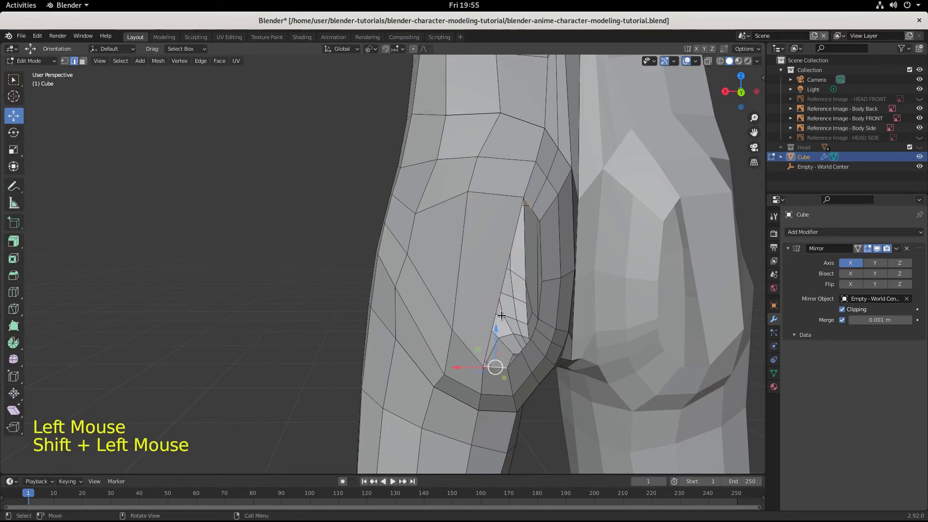
pyautogui.moveTo(507, 279); pyautogui.dragTo(493, 282, button='middle')
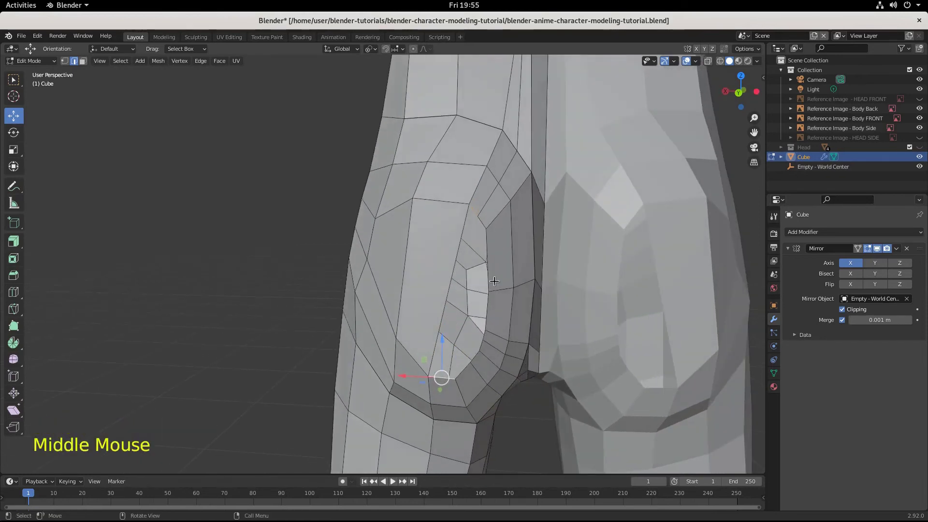
pyautogui.press('f')
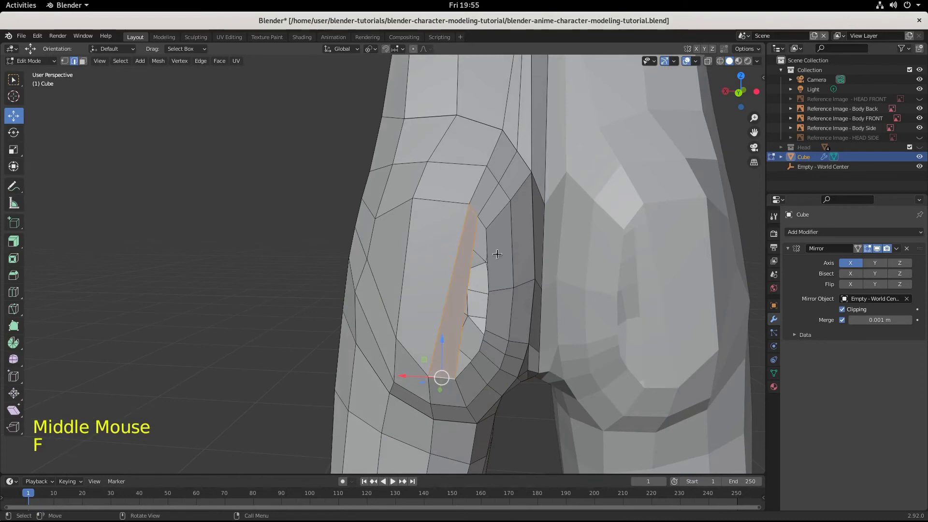
pyautogui.click(483, 226)
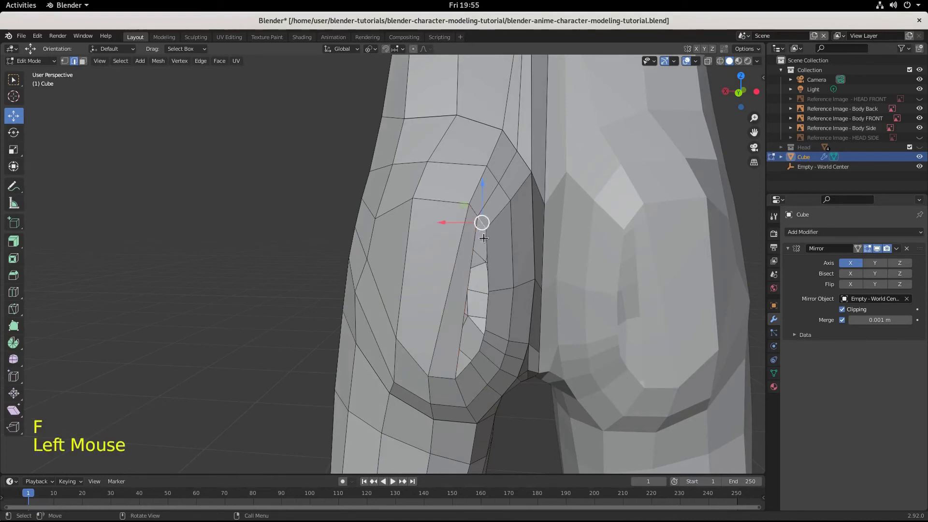
pyautogui.keyDown('shift'); pyautogui.click(461, 369); pyautogui.keyUp('shift')
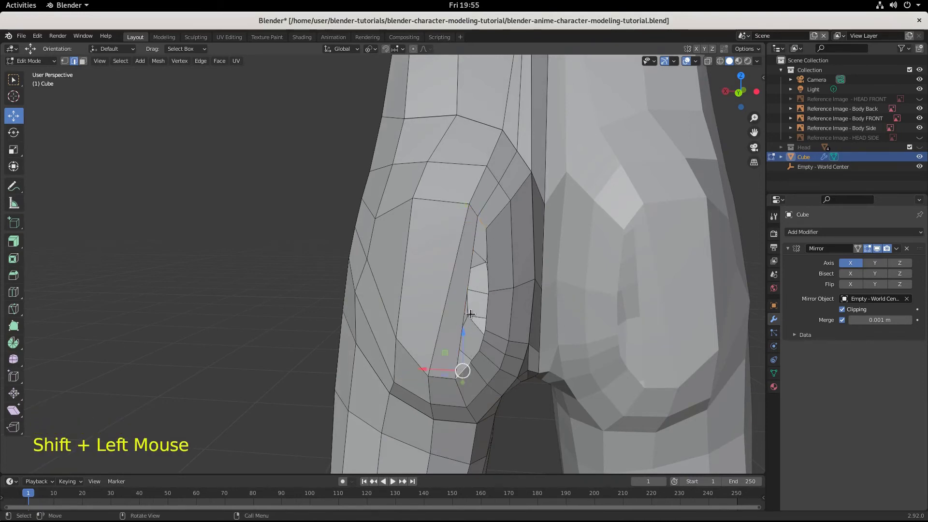
pyautogui.press('f')
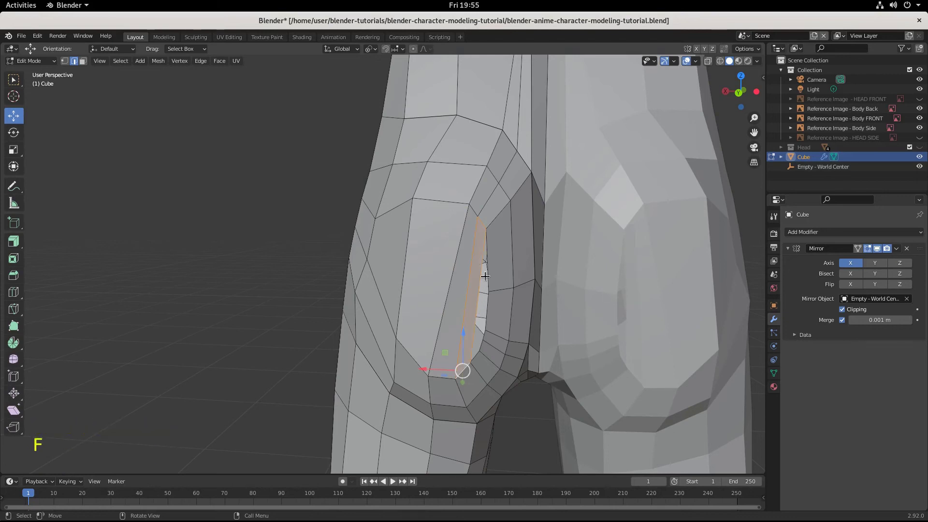
# Step: Add a single loop cut across the filled buttock faces and slide it to a factor of 0.121
pyautogui.scroll(-2, 431, 327)
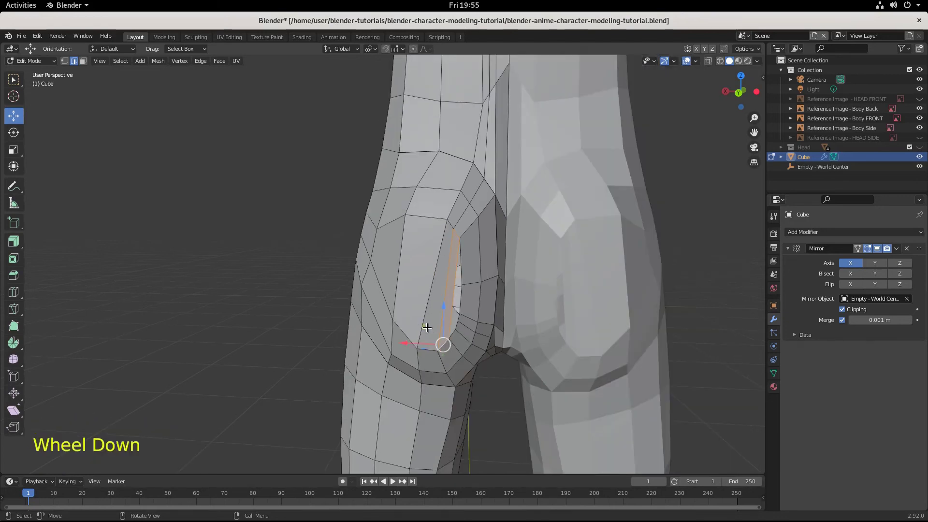
pyautogui.moveTo(425, 327); pyautogui.dragTo(423, 294, button='middle')
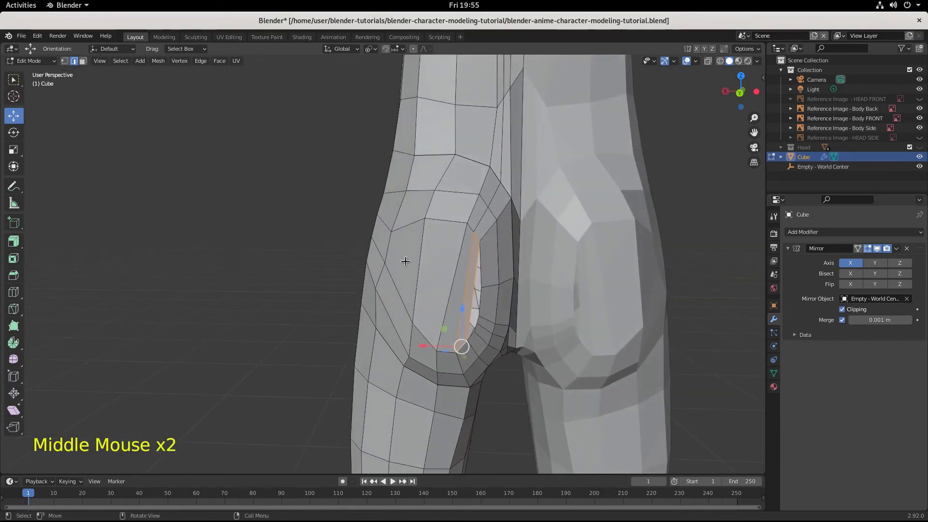
pyautogui.hotkey('ctrl', 'r')
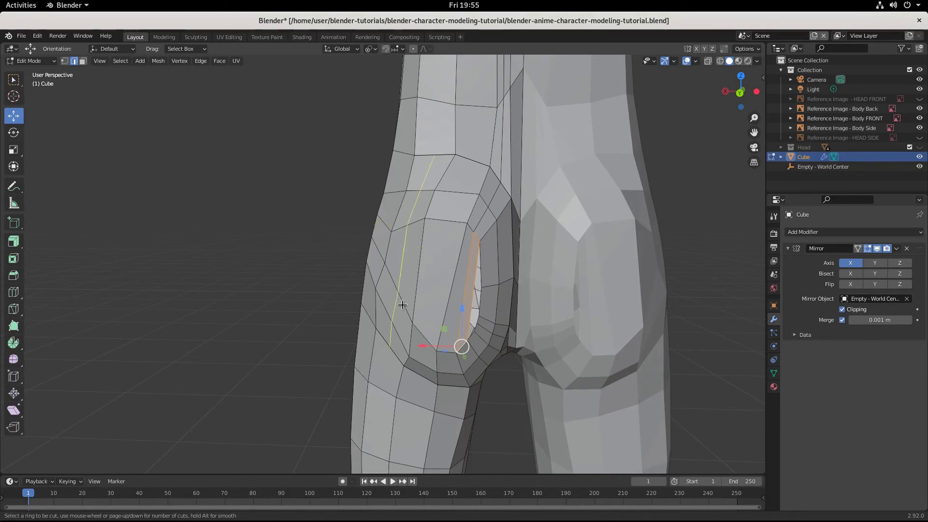
pyautogui.click(410, 287)
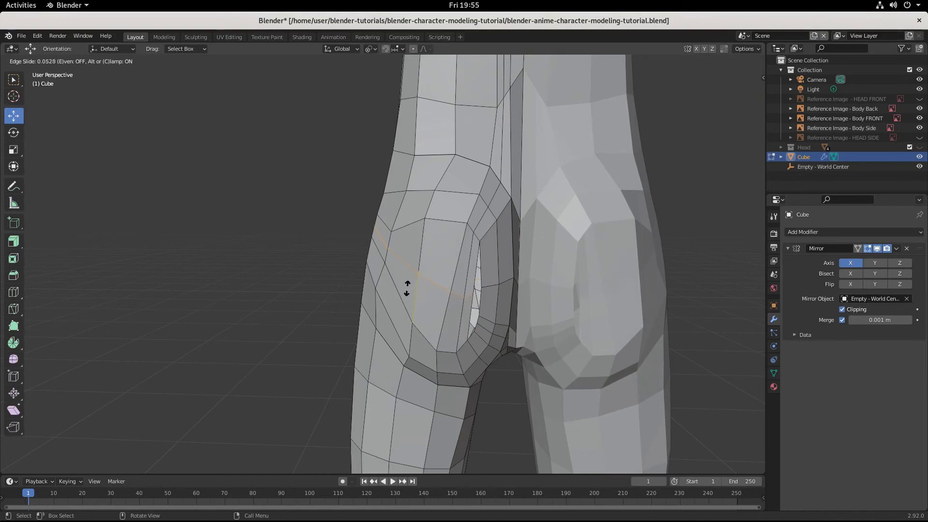
pyautogui.click(407, 279)
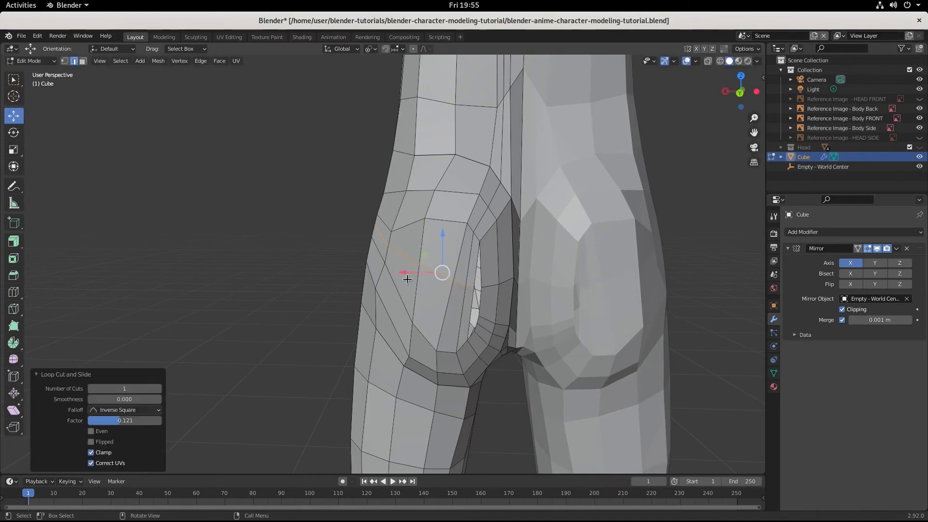
pyautogui.moveTo(468, 307); pyautogui.dragTo(464, 314, button='middle')
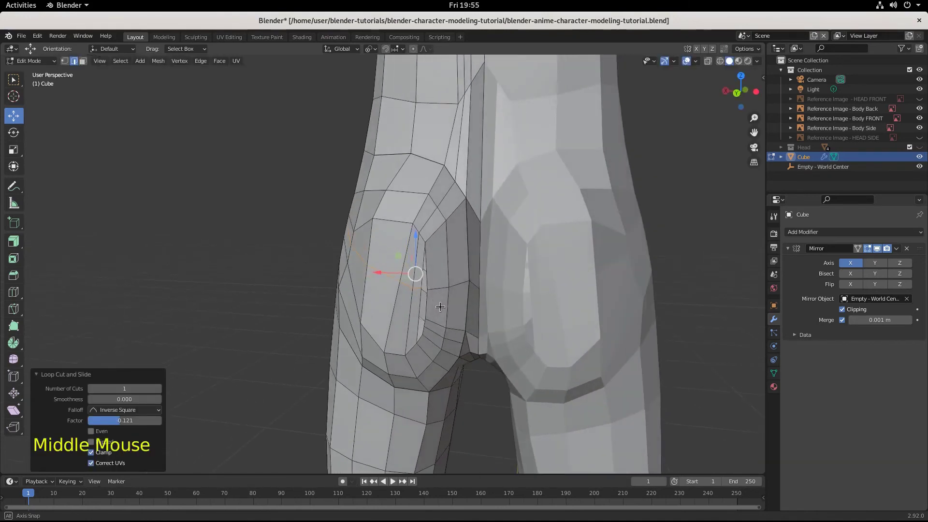
# Step: Undo the last loop cut across the filled buttock faces
pyautogui.scroll(2, 465, 315)
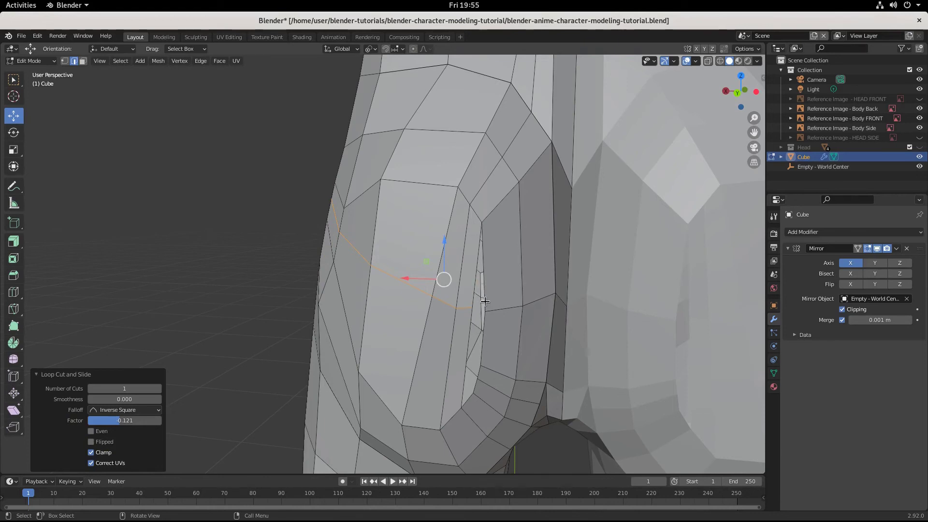
pyautogui.press('ctrl')
pyautogui.hotkey('ctrl', 'z')
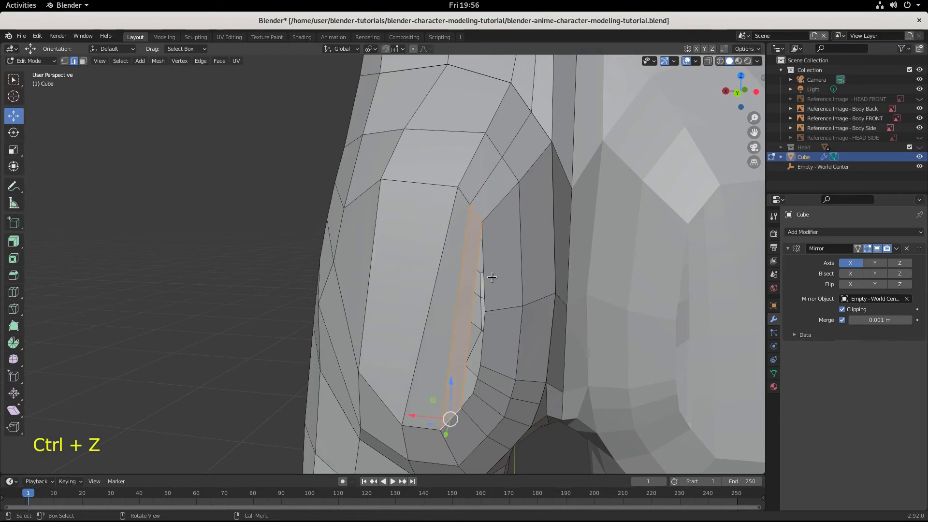
# Step: Fill the narrow gap on the inner side of the buttock with one face from the upper inner rim edge to the lower rim edge
pyautogui.click(485, 280)
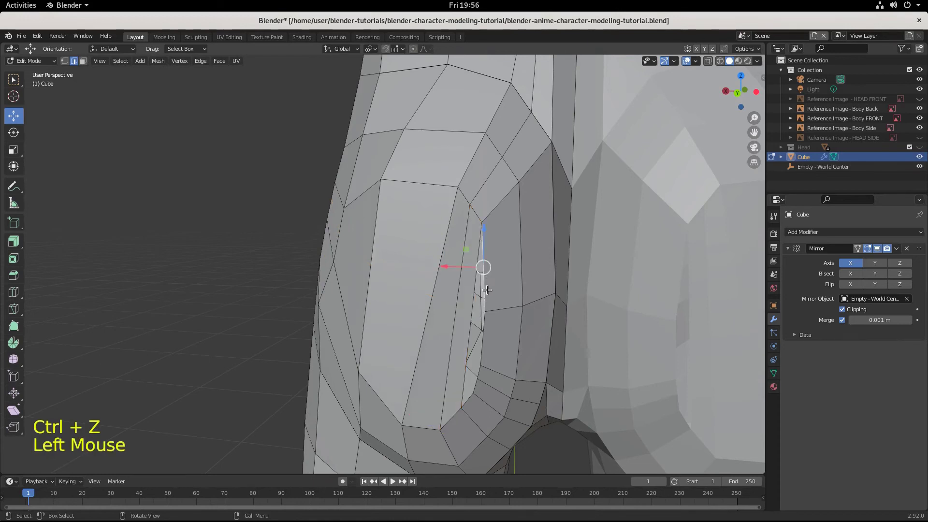
pyautogui.keyDown('shift'); pyautogui.click(474, 401); pyautogui.keyUp('shift')
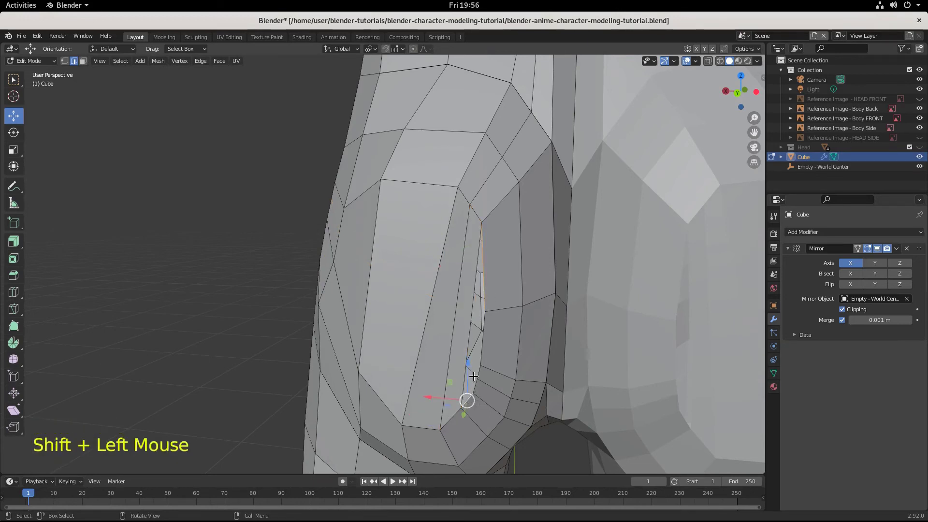
pyautogui.press('f')
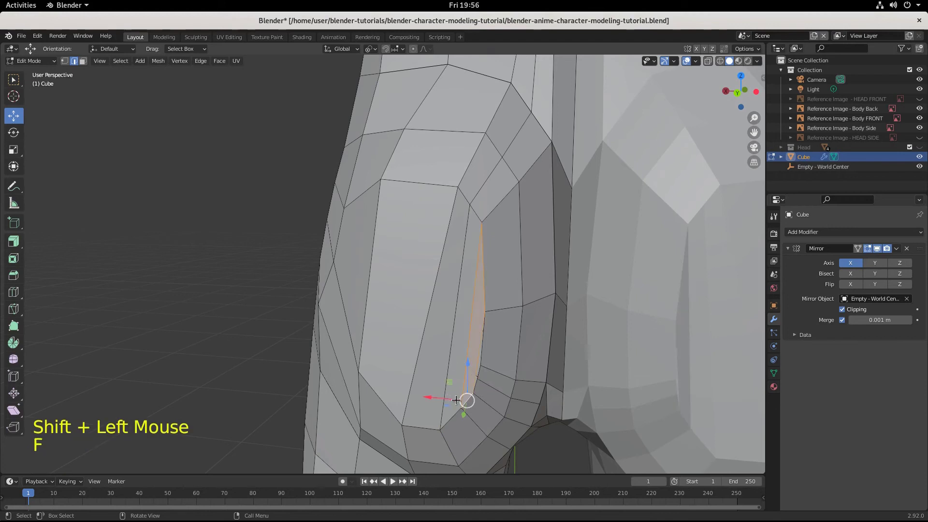
pyautogui.scroll(2, 496, 376)
pyautogui.scroll(-1, 506, 369)
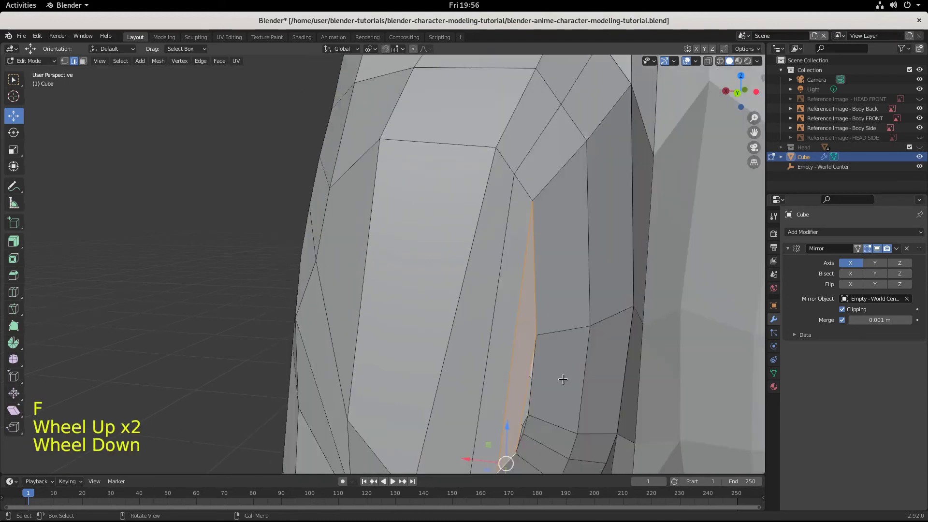
pyautogui.scroll(-1, 563, 379)
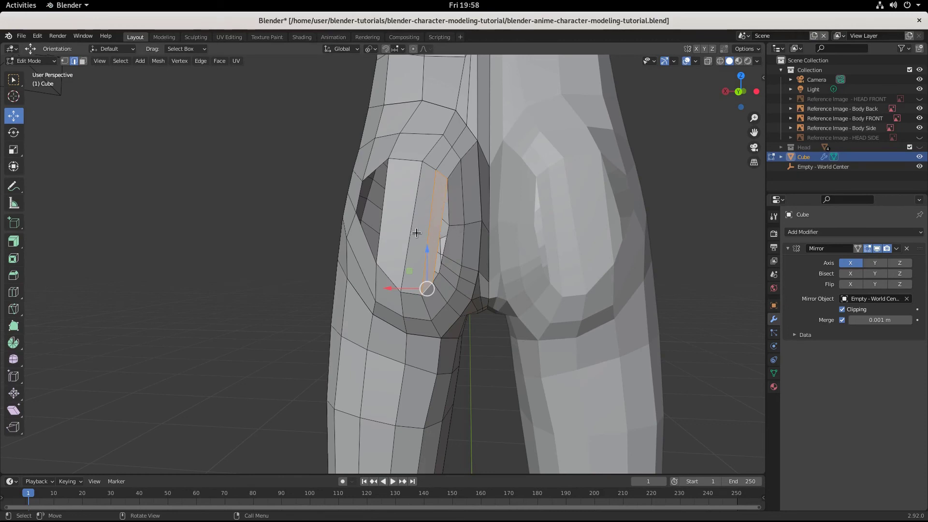
# Step: Add a single loop cut across the three filled middle faces of the buttock and slide it to a factor of 0.115
pyautogui.hotkey('ctrl', 'r')
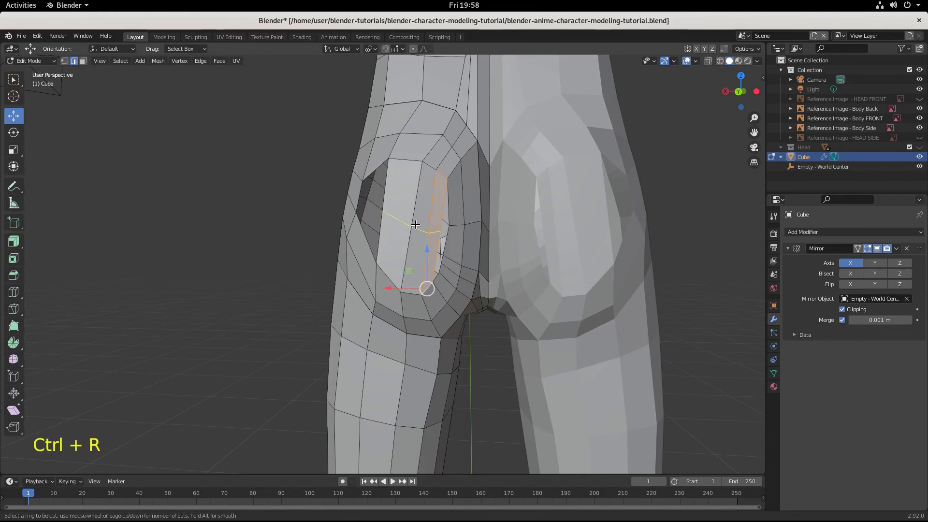
pyautogui.click(416, 221)
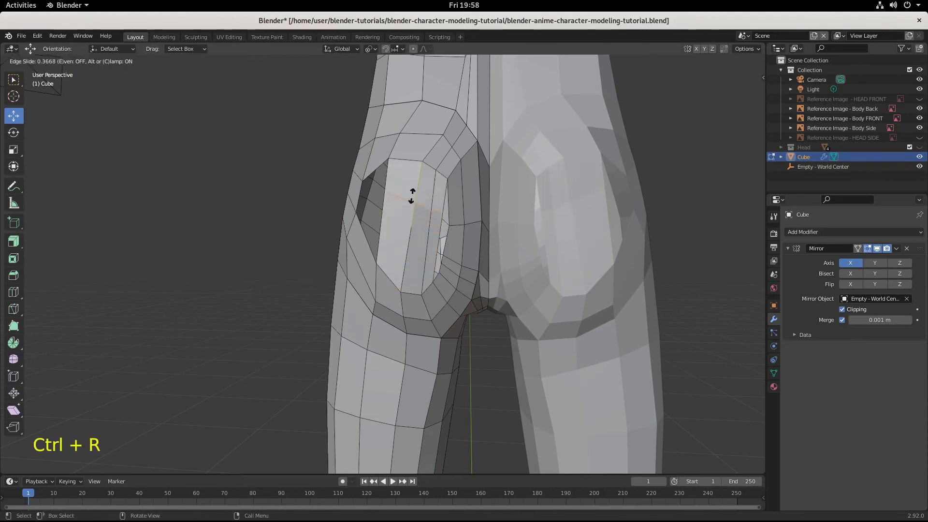
pyautogui.click(414, 213)
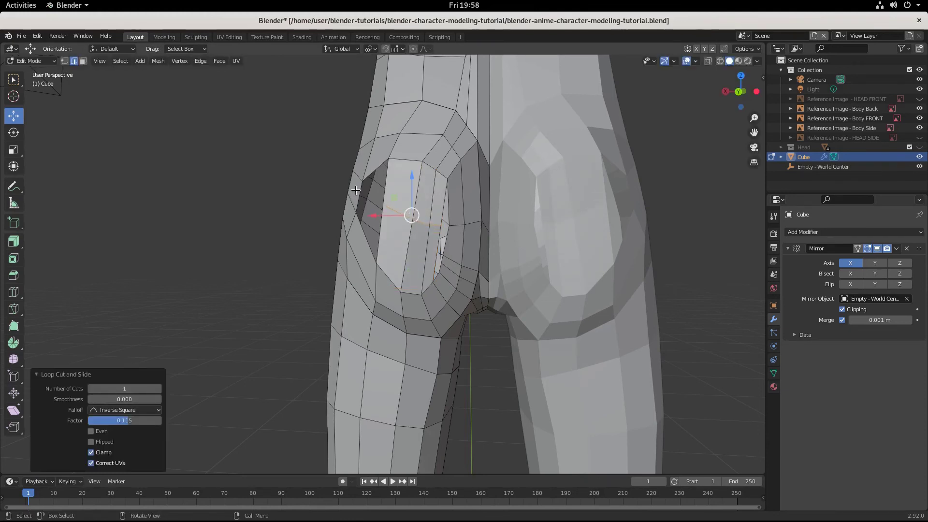
# Step: Add a single loop cut through the rim faces beside the outer opening of the buttock, with a slide factor of 0.056
pyautogui.hotkey('ctrl', 'r')
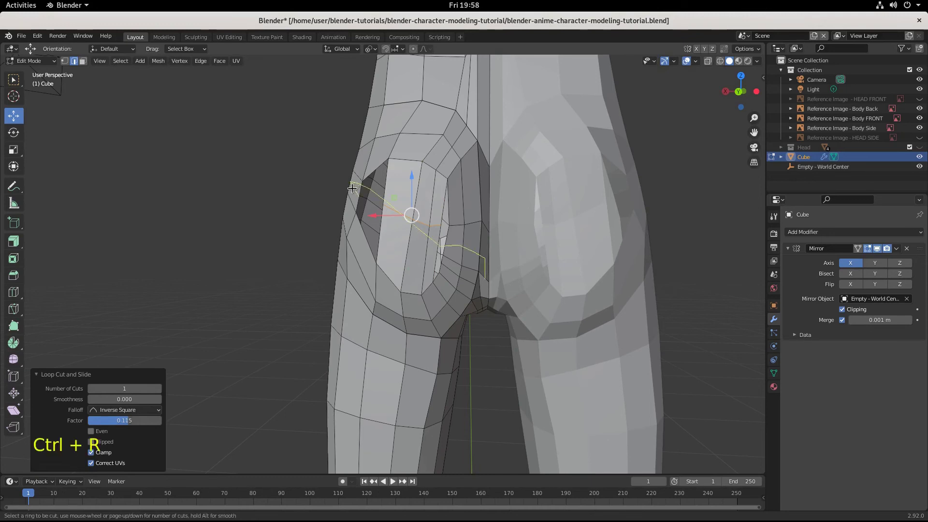
pyautogui.click(352, 188)
pyautogui.click(351, 186)
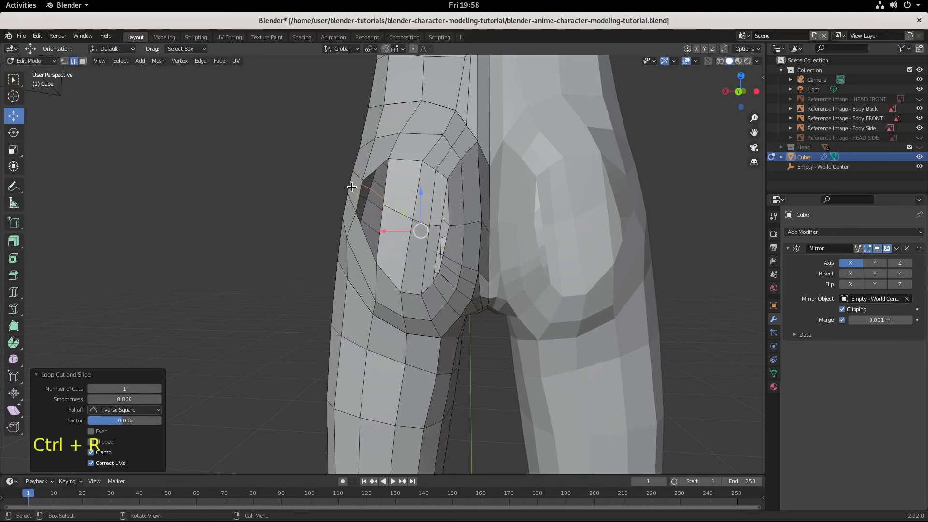
# Step: Fill the outer opening of the buttock with two stacked faces joining the outer rim edges to the filled middle faces
pyautogui.click(81, 65)
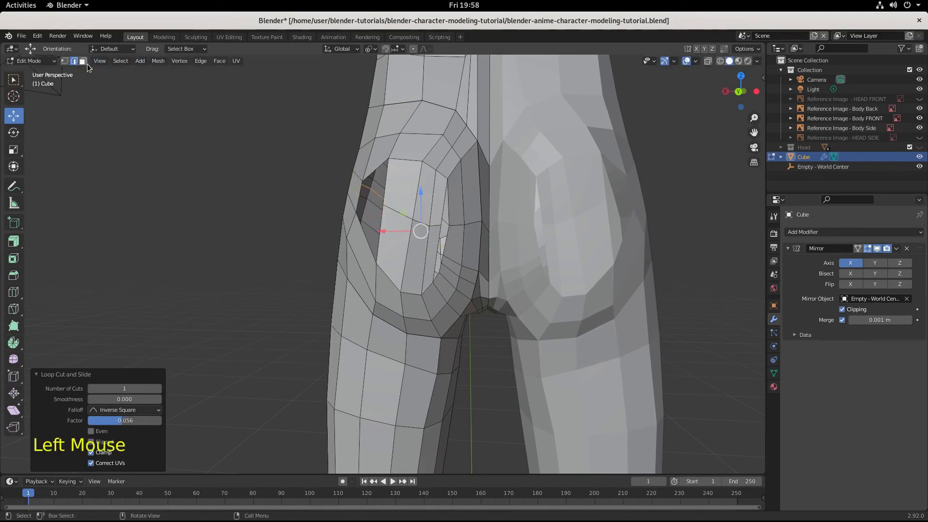
pyautogui.click(378, 199)
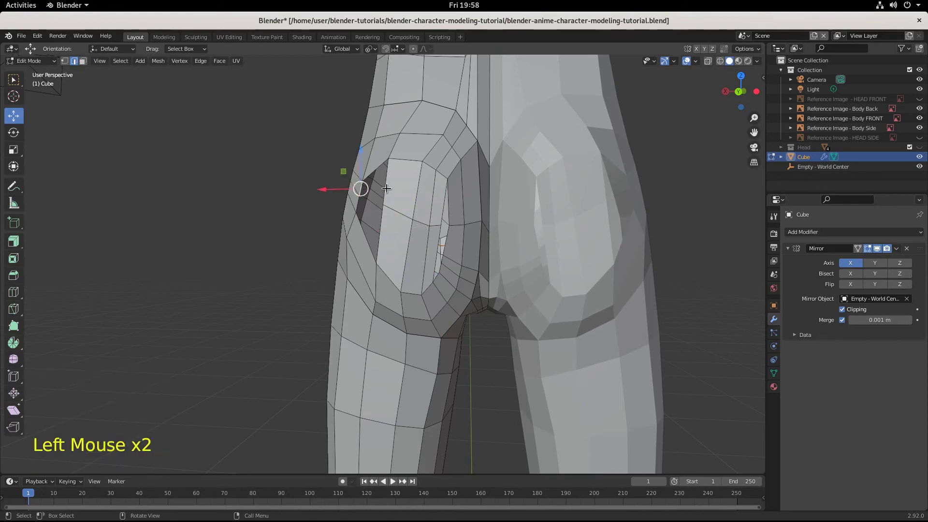
pyautogui.keyDown('shift'); pyautogui.click(391, 199); pyautogui.keyUp('shift')
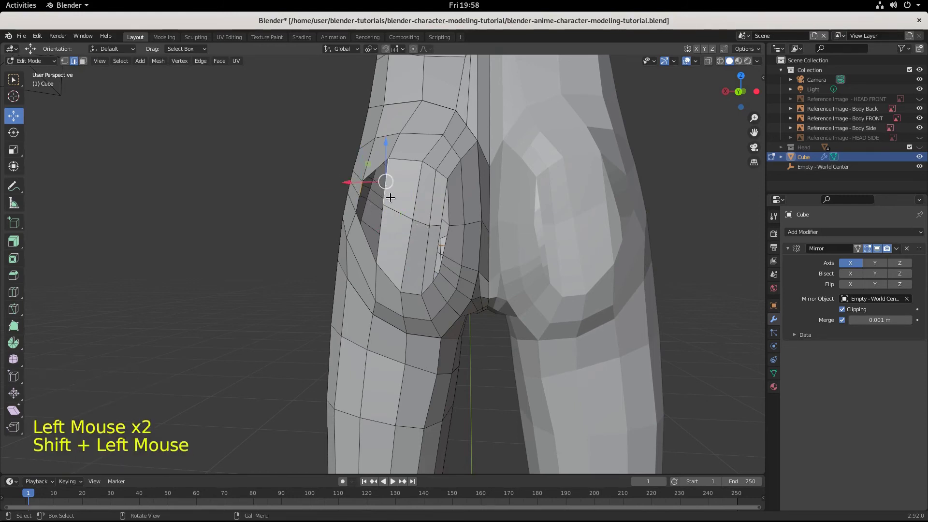
pyautogui.press('f')
pyautogui.click(378, 215)
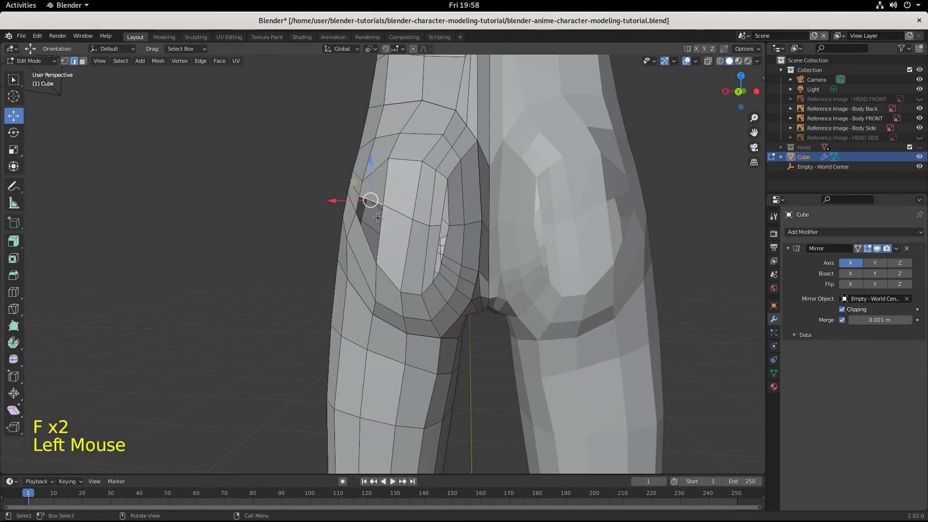
pyautogui.press('f')
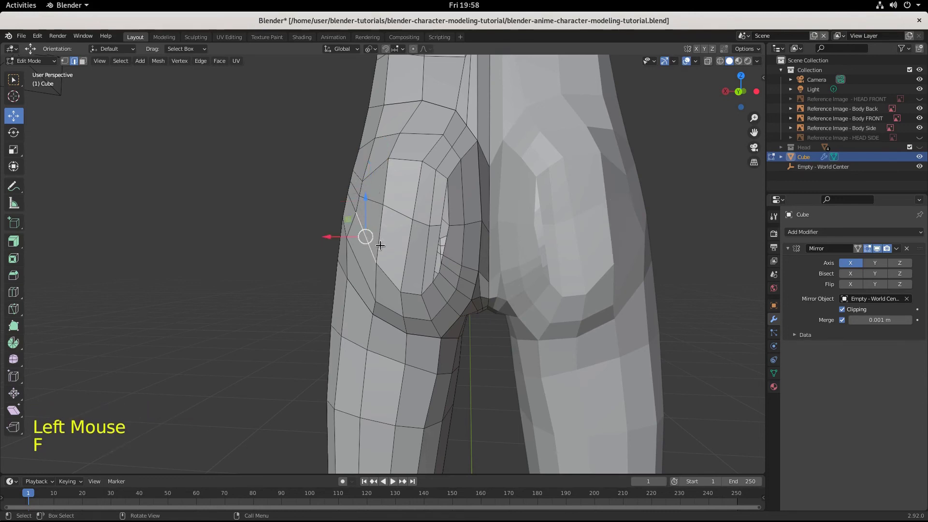
# Step: Raise two inner rim vertices of the buttock opening and shift them toward the body's centre, moving the lower one -0.004878 m in X
pyautogui.scroll(3, 419, 229)
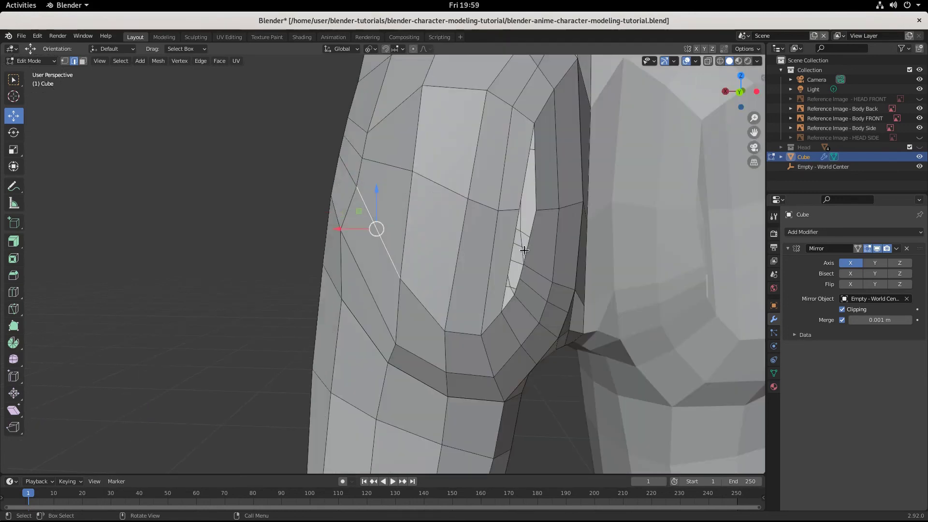
pyautogui.click(65, 61)
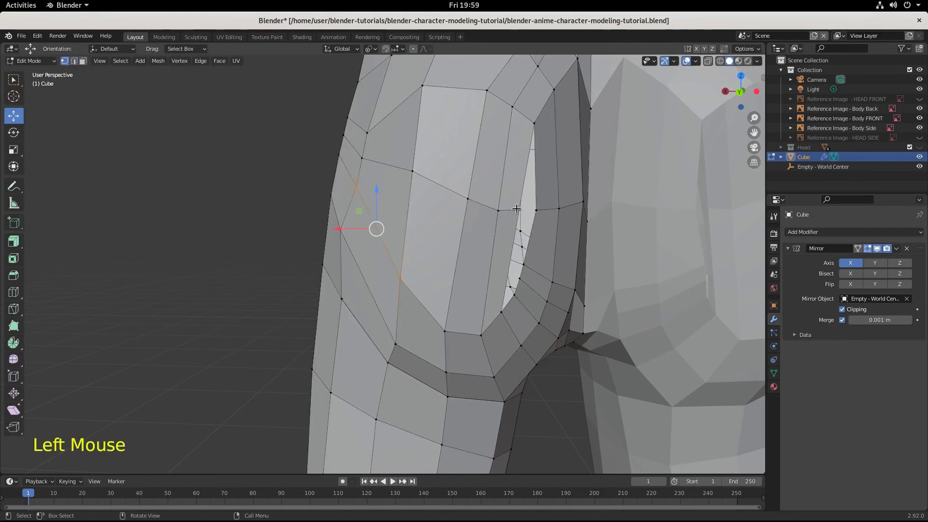
pyautogui.click(536, 211)
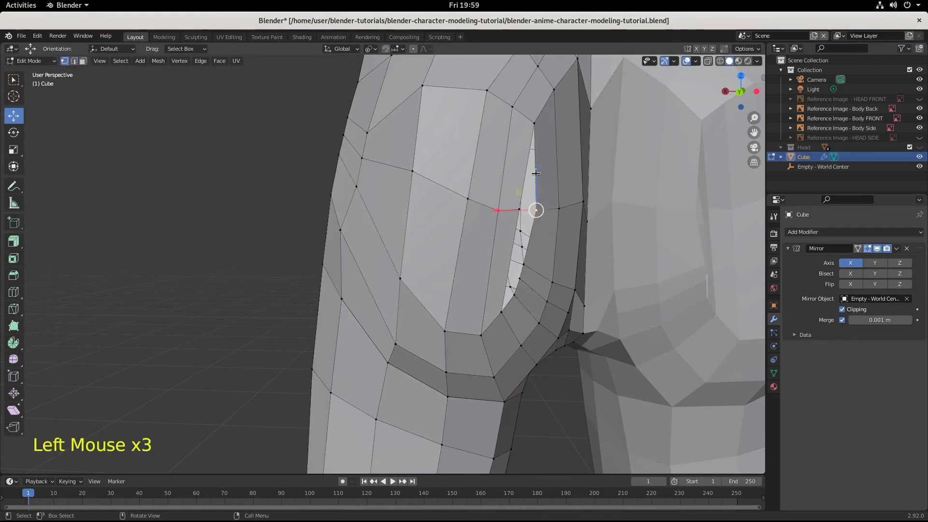
pyautogui.moveTo(535, 173); pyautogui.dragTo(548, 156)
pyautogui.moveTo(502, 193); pyautogui.dragTo(525, 208)
pyautogui.click(525, 260)
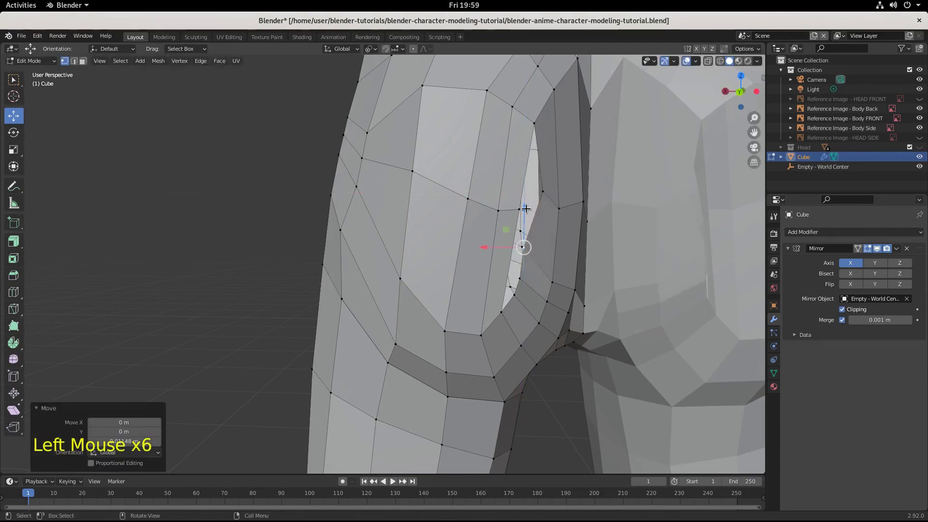
pyautogui.moveTo(487, 245); pyautogui.dragTo(496, 249)
pyautogui.click(498, 249)
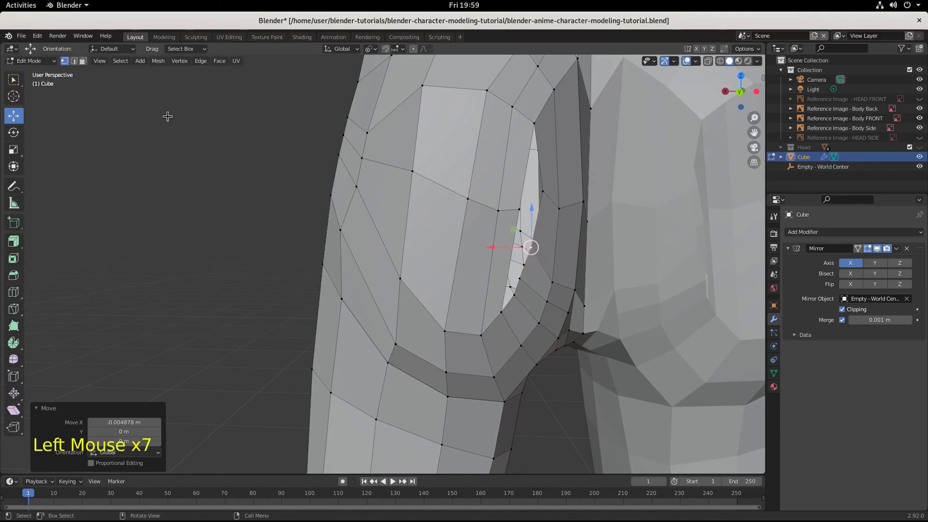
# Step: Check the inner gap of the buttock in Object Mode, return to edge selection in Edit Mode and save the file
pyautogui.click(74, 61)
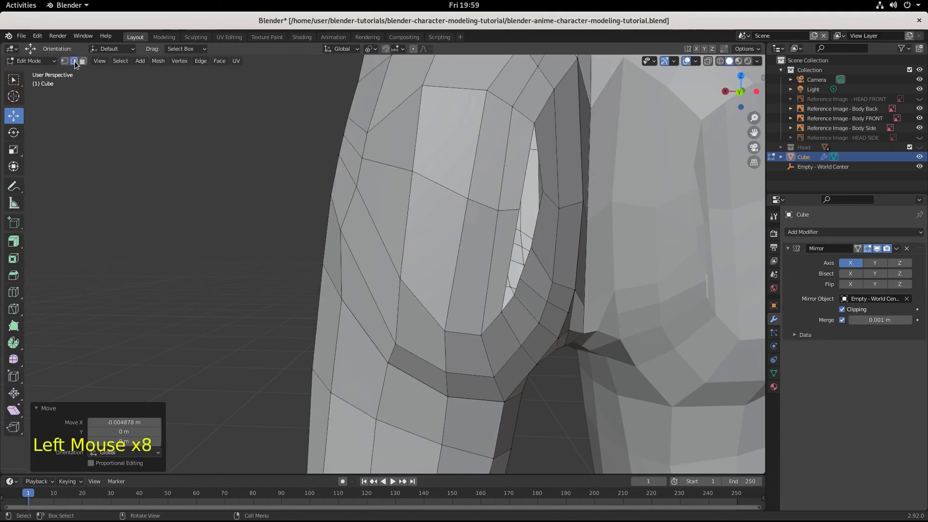
pyautogui.click(521, 174)
pyautogui.press('Tab')
pyautogui.click(538, 225)
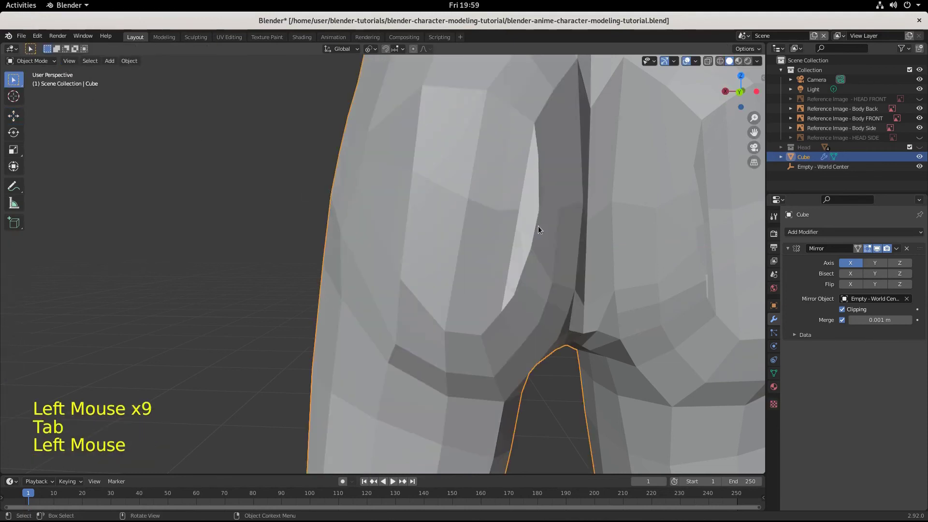
pyautogui.press('Tab')
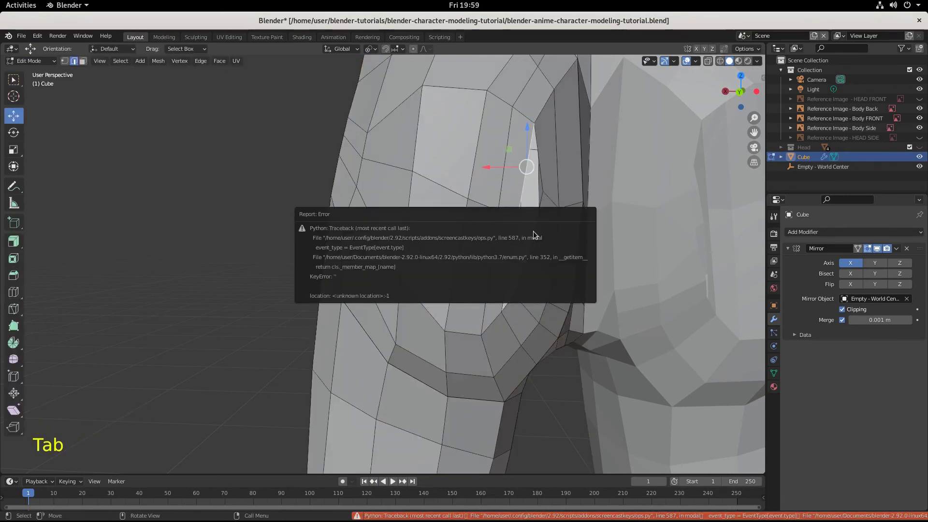
pyautogui.click(258, 244)
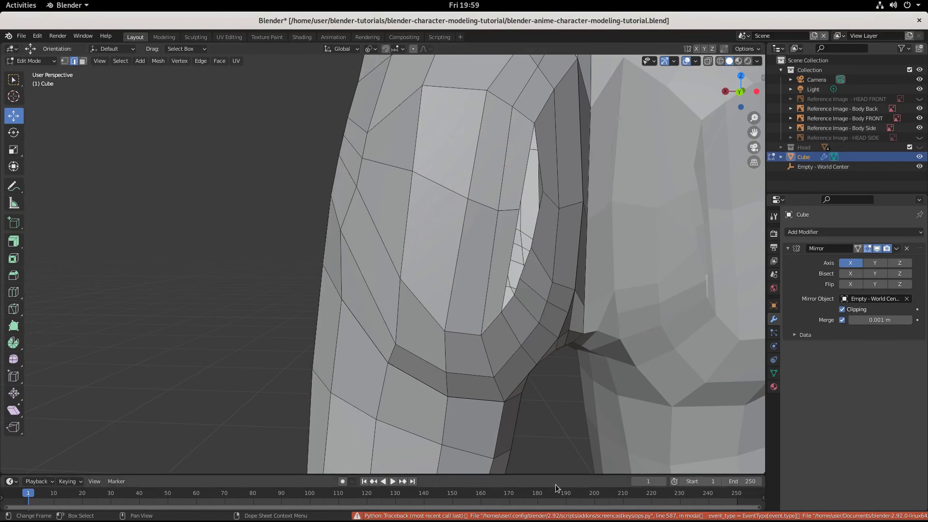
pyautogui.hotkey('ctrl', 's')
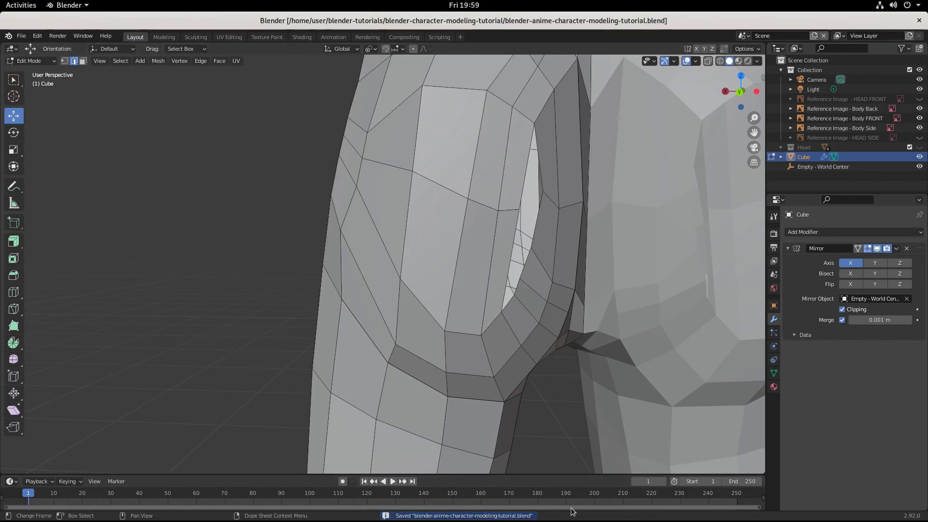
# Step: Fill a face in the upper part of the inner gap between the filled patch's side edge and the adjacent rim edge
pyautogui.click(522, 179)
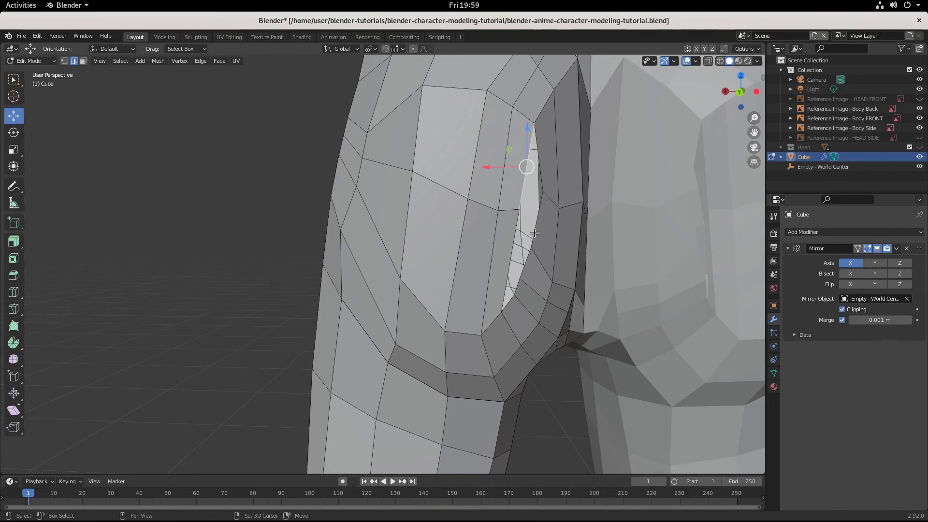
pyautogui.click(542, 237)
pyautogui.keyDown('shift'); pyautogui.click(544, 237); pyautogui.keyUp('shift')
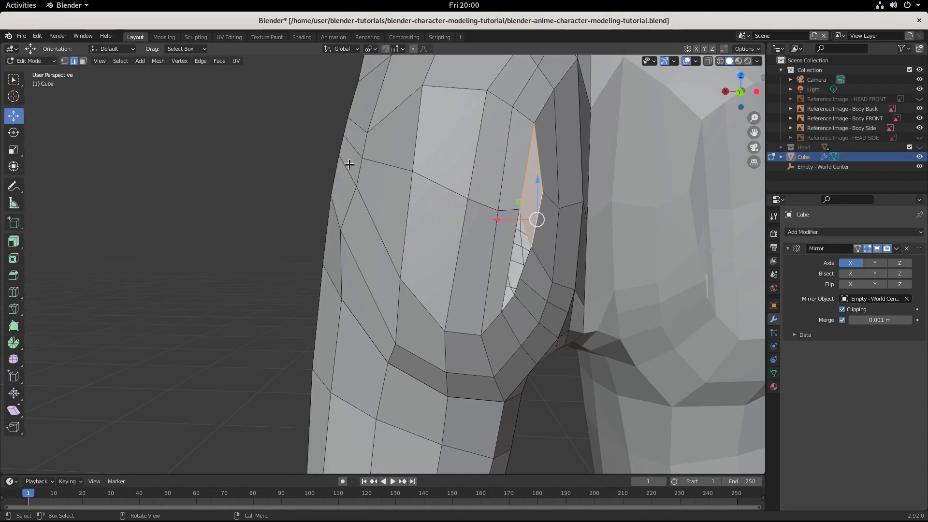
# Step: Add two loop cuts across the lower row of filled buttock faces and slide them to a factor of 0.273
pyautogui.hotkey('ctrl', 'r')
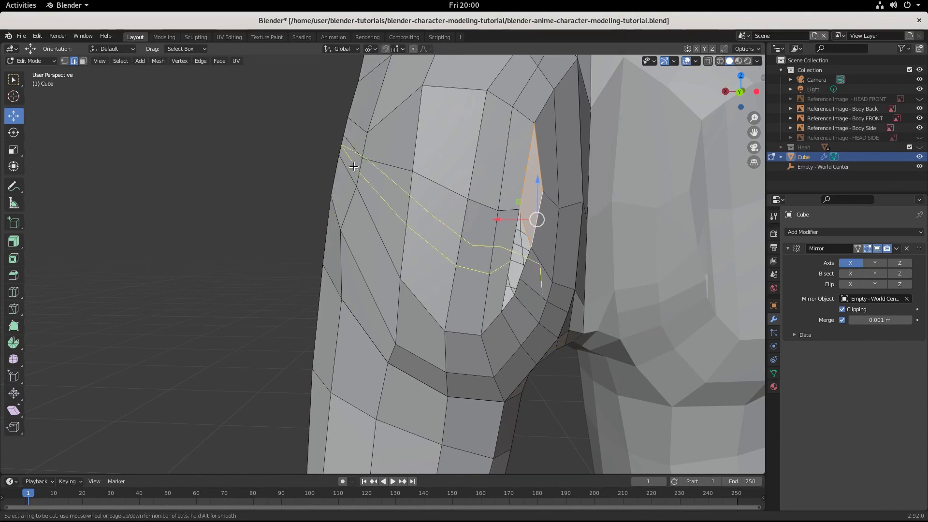
pyautogui.click(353, 166)
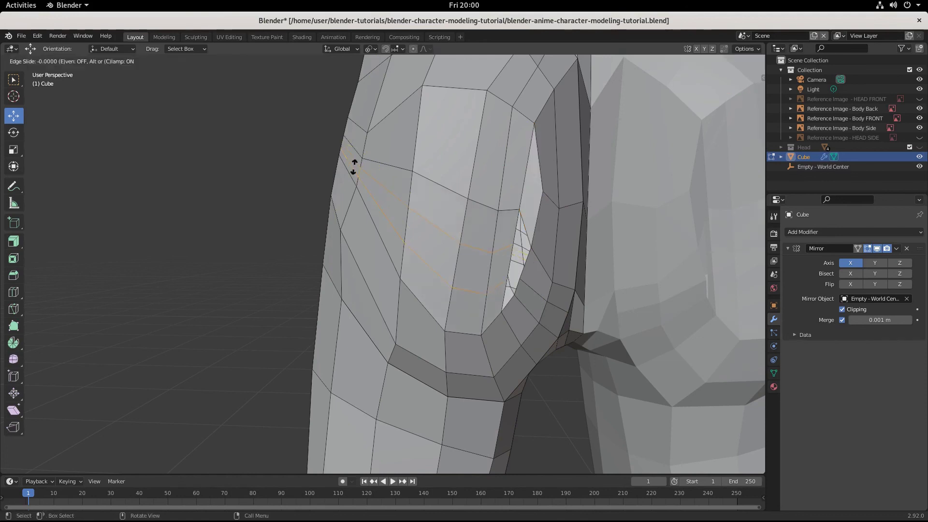
pyautogui.click(352, 169)
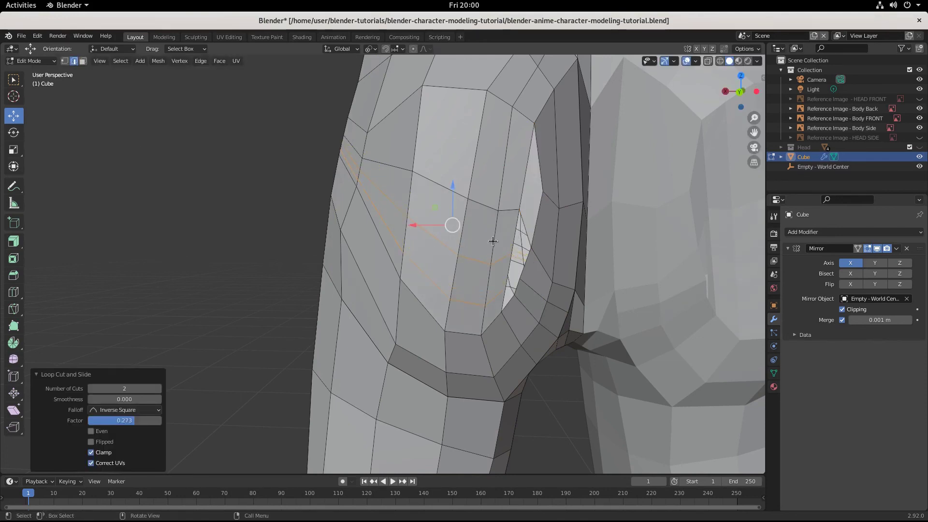
# Step: Fill the remaining lower part of the inner gap with faces joining the subdivided patch edges to the adjacent rim edges
pyautogui.keyDown('alt'); pyautogui.click(526, 277); pyautogui.keyUp('alt')
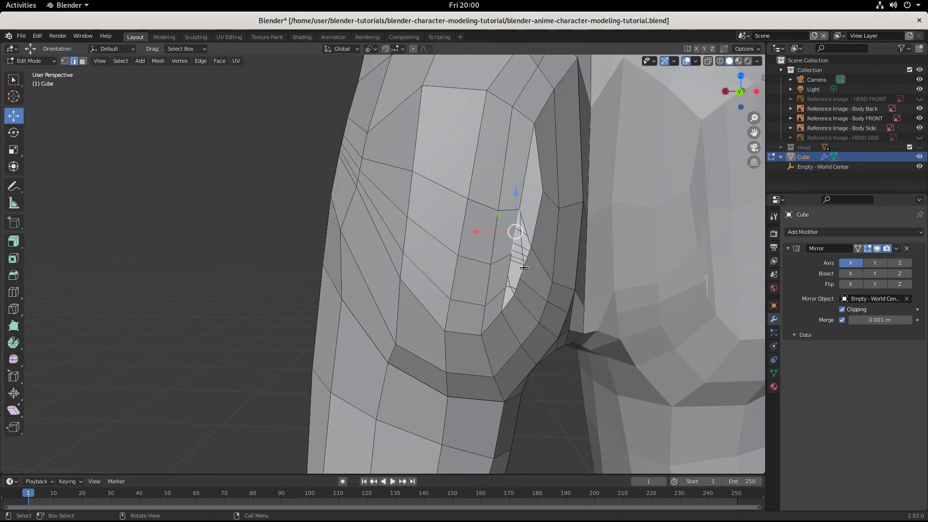
pyautogui.click(525, 266)
pyautogui.keyDown('shift'); pyautogui.click(510, 273); pyautogui.keyUp('shift')
pyautogui.keyDown('shift'); pyautogui.click(517, 269); pyautogui.keyUp('shift')
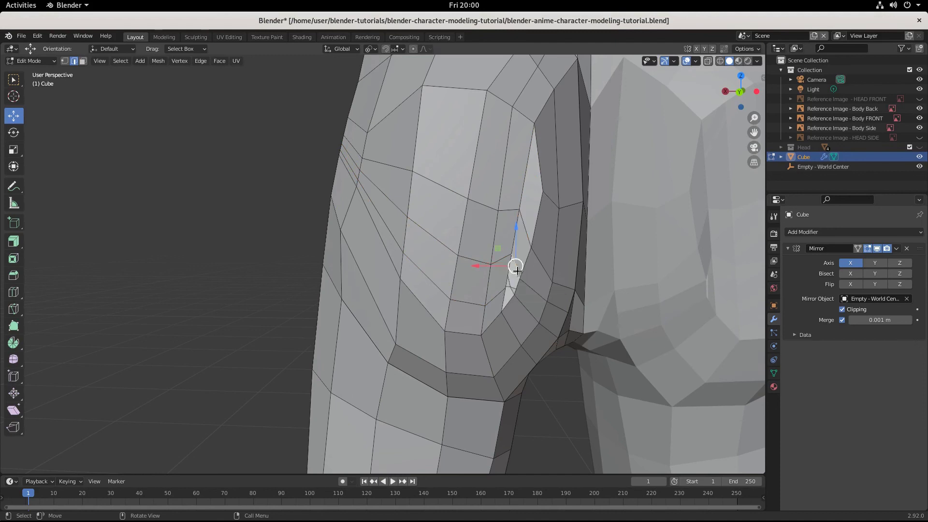
pyautogui.click(519, 277)
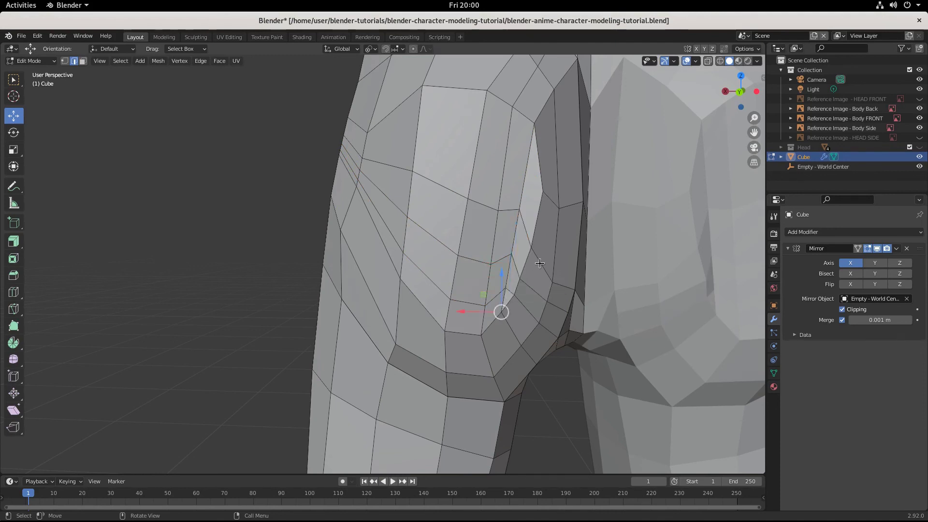
# Step: Undo the lower gap faces and the double loop cut, and add a single centred loop cut across the lower row of buttock faces
pyautogui.scroll(2, 540, 358)
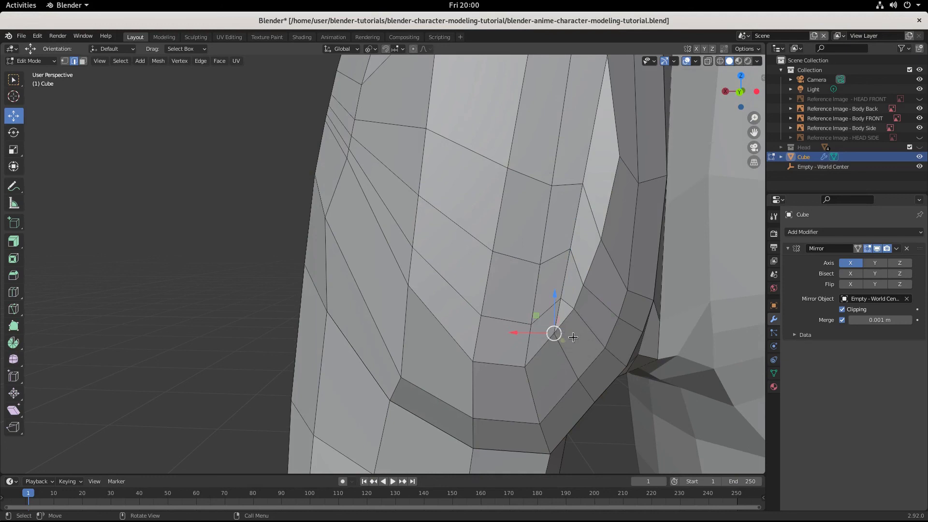
pyautogui.hotkey('ctrl', 'z')
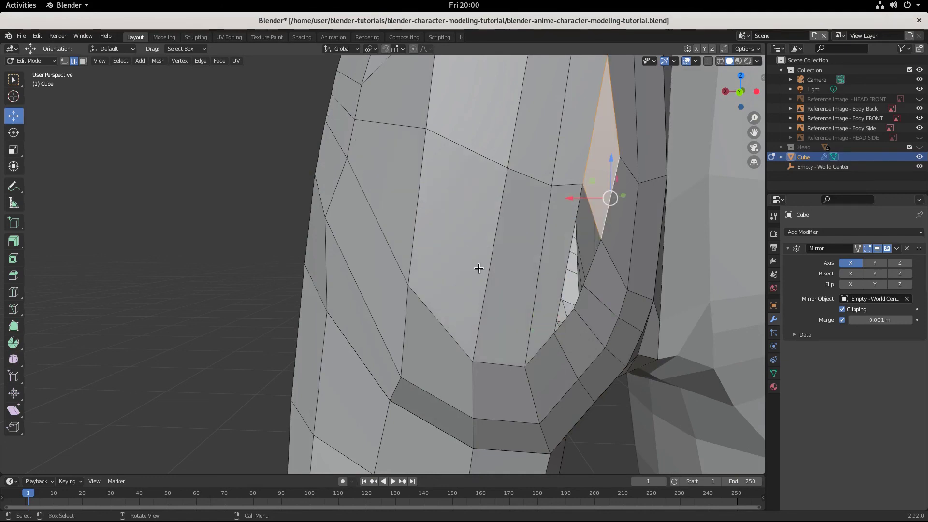
pyautogui.hotkey('ctrl', 'r')
pyautogui.click(479, 268)
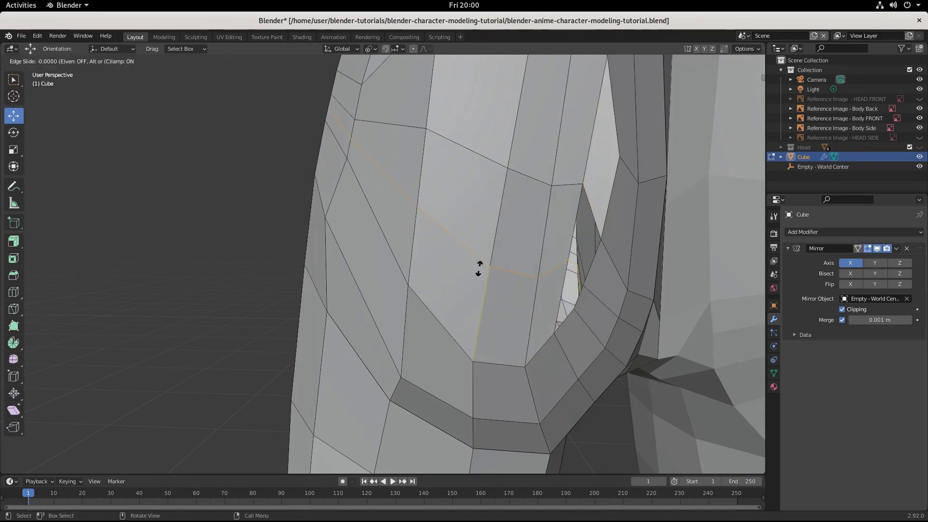
pyautogui.rightClick(479, 268)
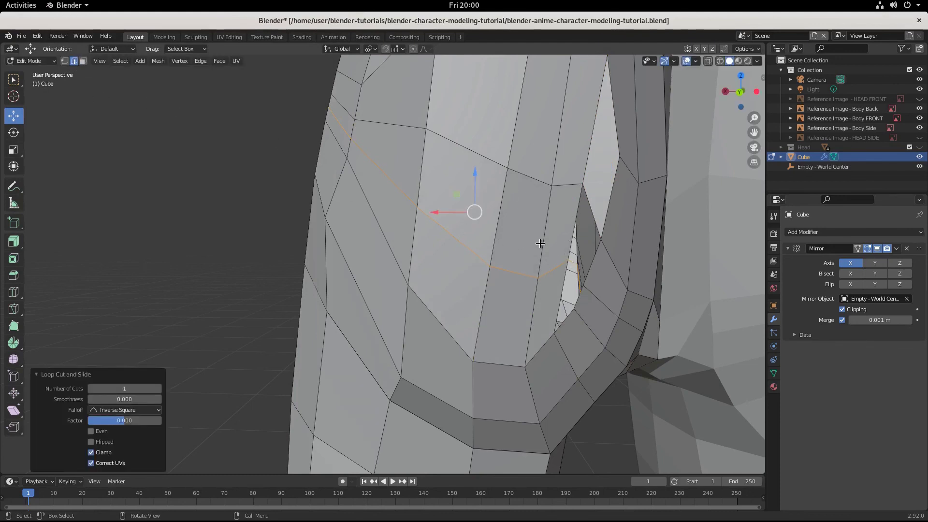
# Step: Fill the remaining lower part of the inner gap with two faces joining the patch's side edges to the opposite rim edges
pyautogui.click(570, 238)
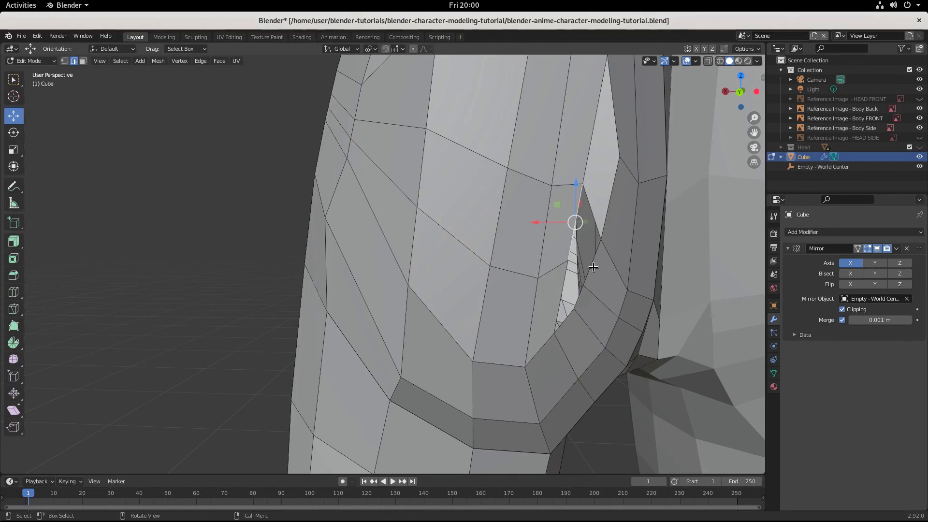
pyautogui.click(600, 275)
pyautogui.keyDown('shift'); pyautogui.click(601, 277); pyautogui.keyUp('shift')
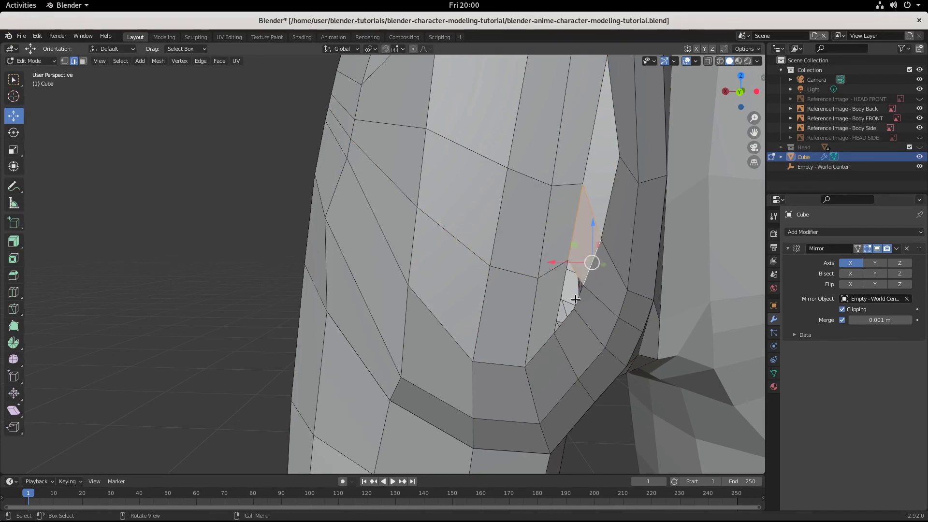
pyautogui.click(570, 300)
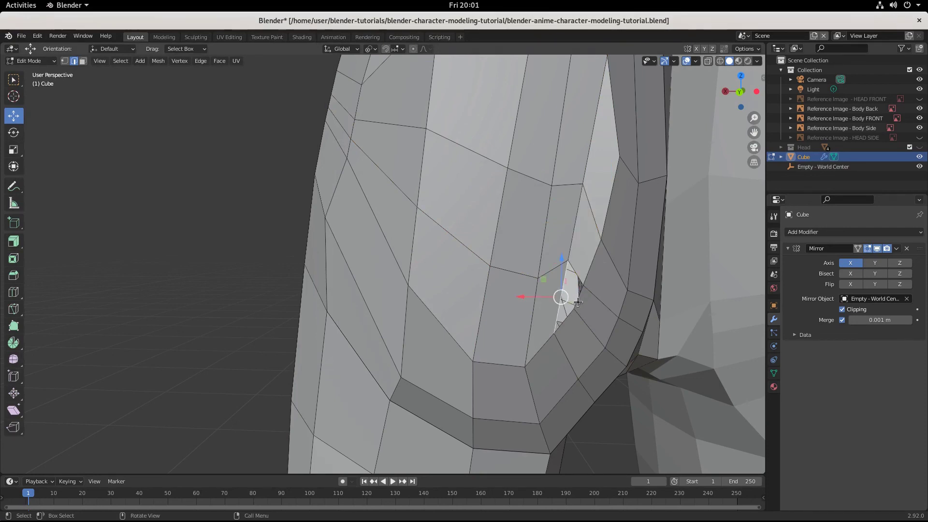
pyautogui.keyDown('shift'); pyautogui.click(589, 310); pyautogui.keyUp('shift')
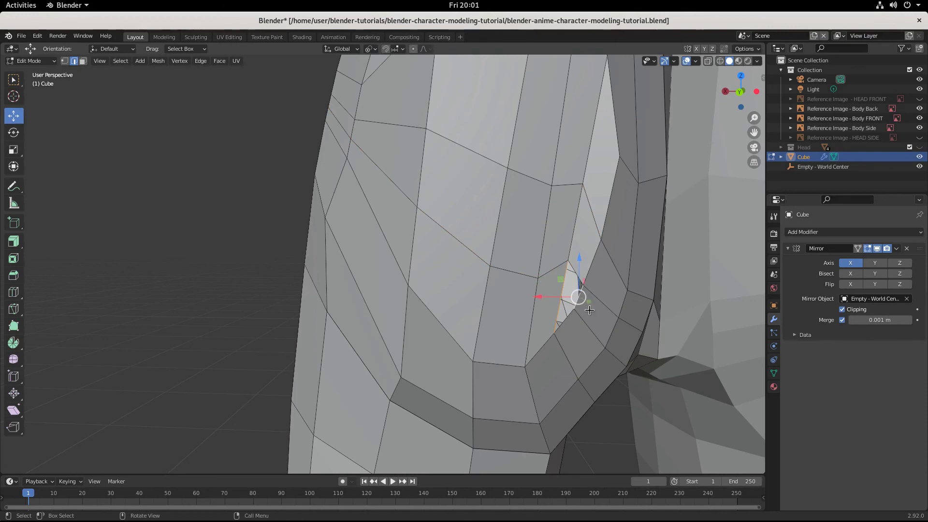
pyautogui.keyDown('shift'); pyautogui.click(589, 310); pyautogui.keyUp('shift')
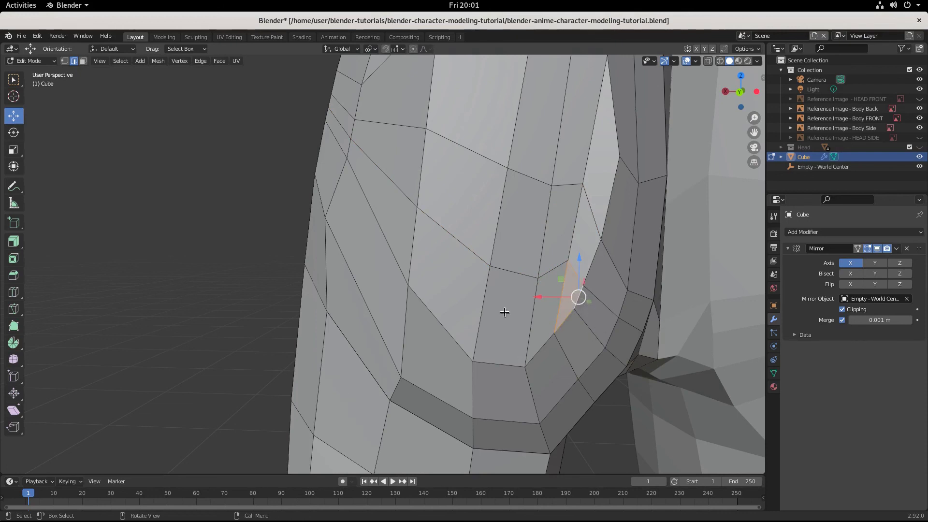
# Step: Check the closed buttock surface from behind and from the side, and save the file
pyautogui.scroll(-4, 504, 312)
pyautogui.moveTo(504, 311)
pyautogui.mouseDown(button='middle')
pyautogui.moveTo(435, 281)
pyautogui.moveTo(588, 313)
pyautogui.moveTo(570, 303)
pyautogui.moveTo(497, 301)
pyautogui.mouseUp(button='middle')
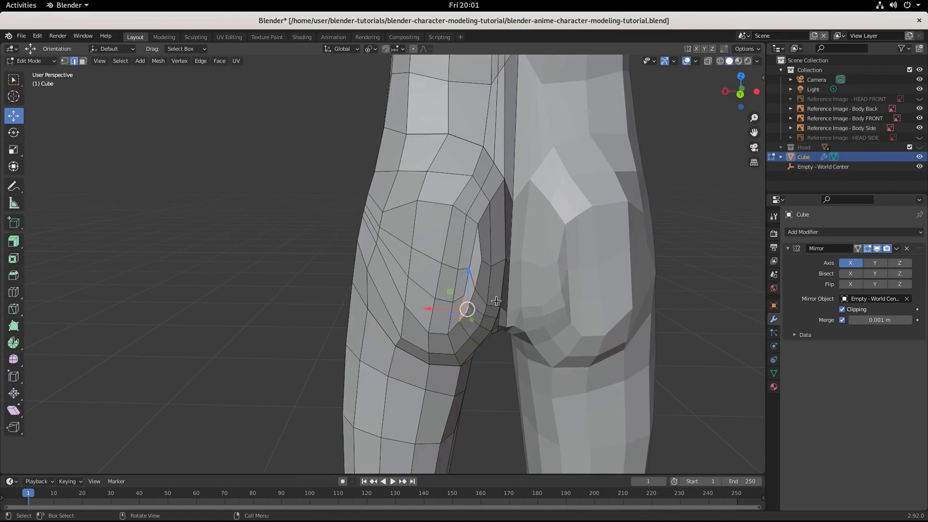
pyautogui.moveTo(539, 317); pyautogui.dragTo(564, 324, button='middle')
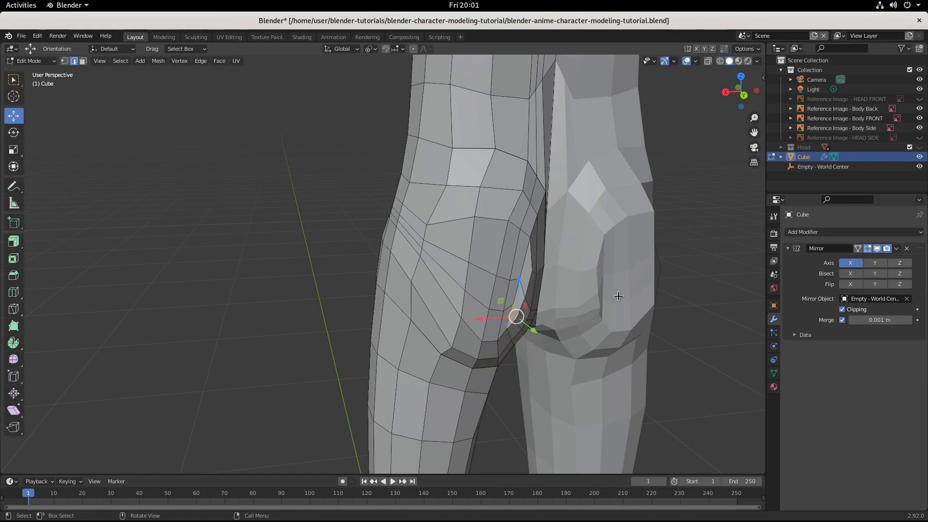
pyautogui.hotkey('ctrl', 's')
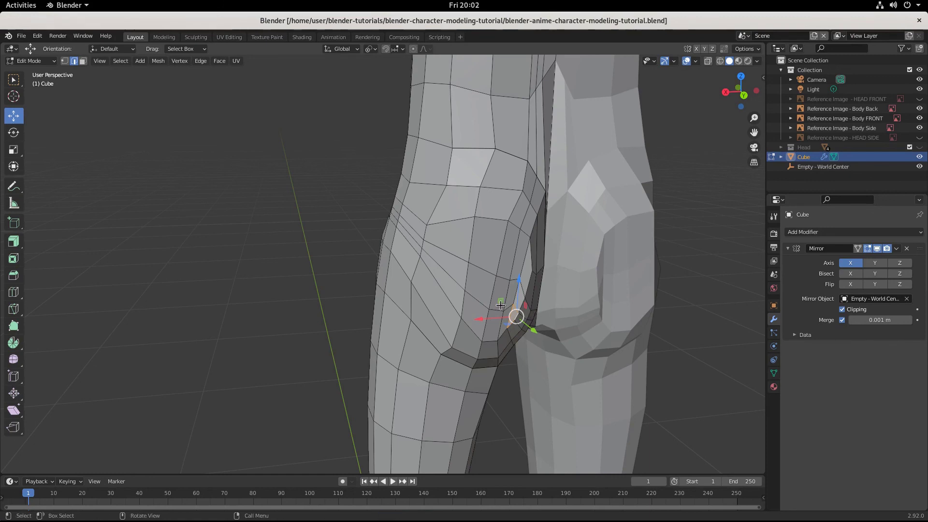
# Step: Switch to Sculpt Mode, enlarge the Smooth brush radius to 153 px and smooth the inner and lower part of the buttock
pyautogui.moveTo(486, 368); pyautogui.dragTo(437, 344, button='middle')
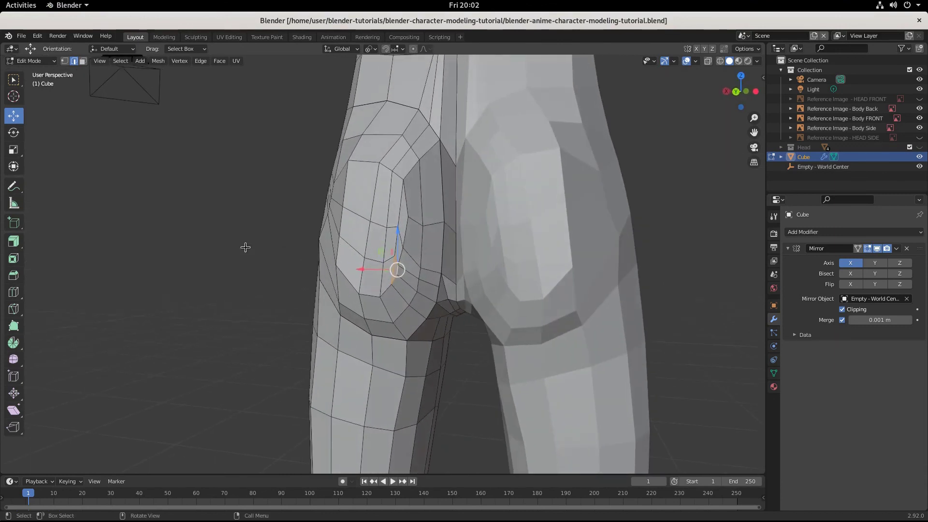
pyautogui.click(30, 60)
pyautogui.click(34, 95)
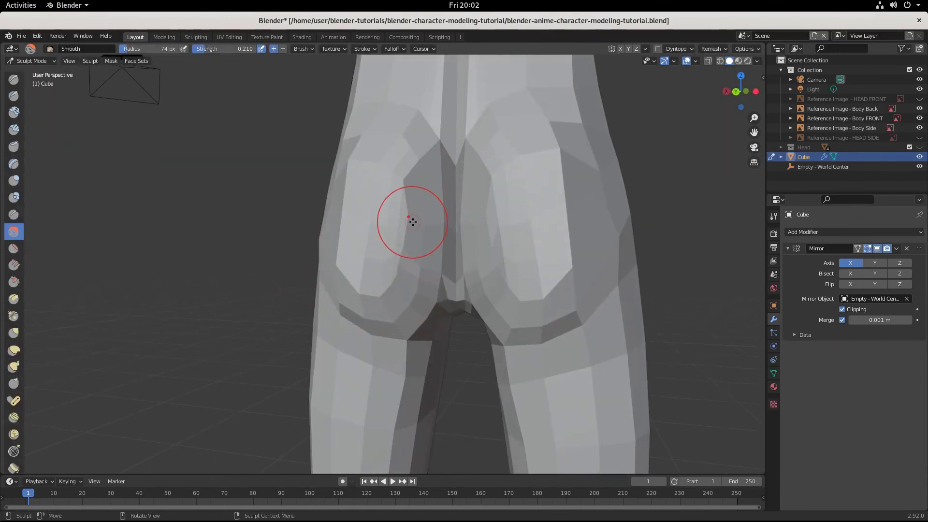
pyautogui.press('f')
pyautogui.click(445, 222)
pyautogui.moveTo(445, 222)
pyautogui.mouseDown()
pyautogui.moveTo(410, 293)
pyautogui.moveTo(408, 247)
pyautogui.moveTo(404, 313)
pyautogui.mouseUp()
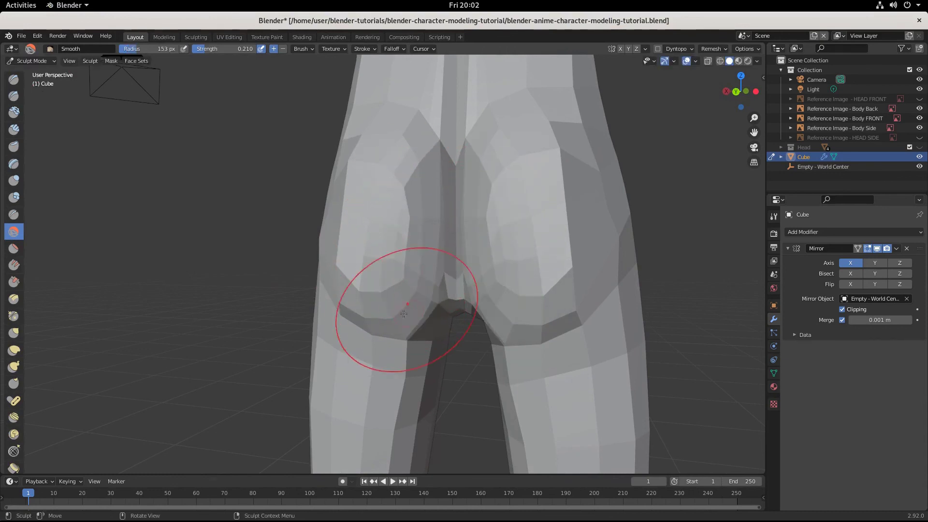
# Step: Smooth the outer buttock, the crease below it, the hip and the upper thigh with the Smooth brush
pyautogui.moveTo(403, 313); pyautogui.dragTo(454, 244, button='middle')
pyautogui.moveTo(454, 244)
pyautogui.mouseDown()
pyautogui.moveTo(430, 203)
pyautogui.moveTo(478, 365)
pyautogui.mouseUp()
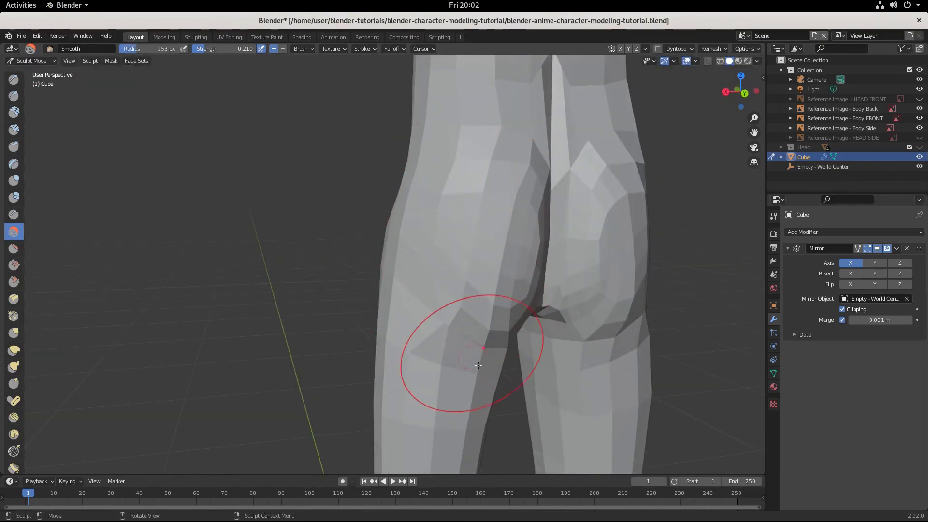
pyautogui.moveTo(478, 365); pyautogui.dragTo(425, 303, button='middle')
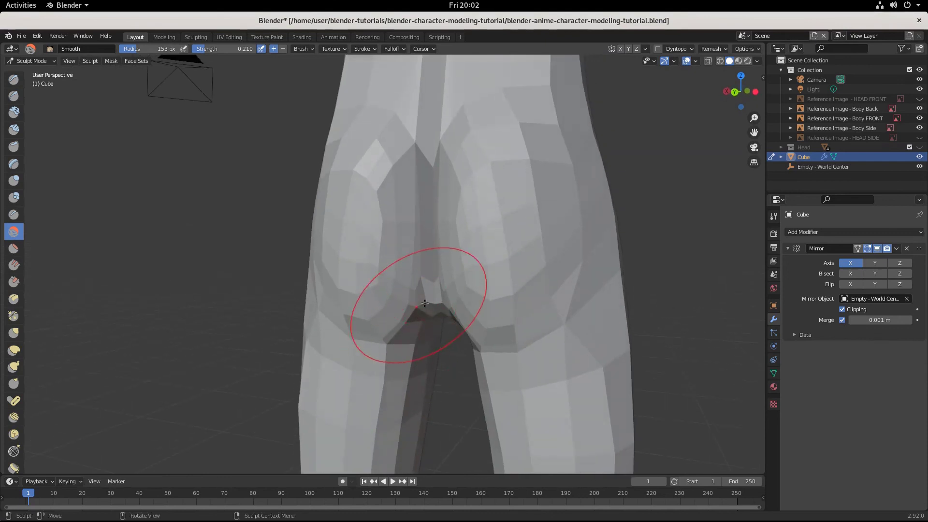
pyautogui.moveTo(425, 303)
pyautogui.mouseDown()
pyautogui.moveTo(311, 363)
pyautogui.moveTo(320, 415)
pyautogui.moveTo(329, 387)
pyautogui.mouseUp()
pyautogui.moveTo(328, 387)
pyautogui.mouseDown(button='middle')
pyautogui.moveTo(373, 380)
pyautogui.moveTo(510, 202)
pyautogui.mouseUp(button='middle')
pyautogui.moveTo(514, 275)
pyautogui.mouseDown(button='middle')
pyautogui.moveTo(497, 212)
pyautogui.moveTo(437, 321)
pyautogui.moveTo(506, 301)
pyautogui.moveTo(483, 290)
pyautogui.mouseUp(button='middle')
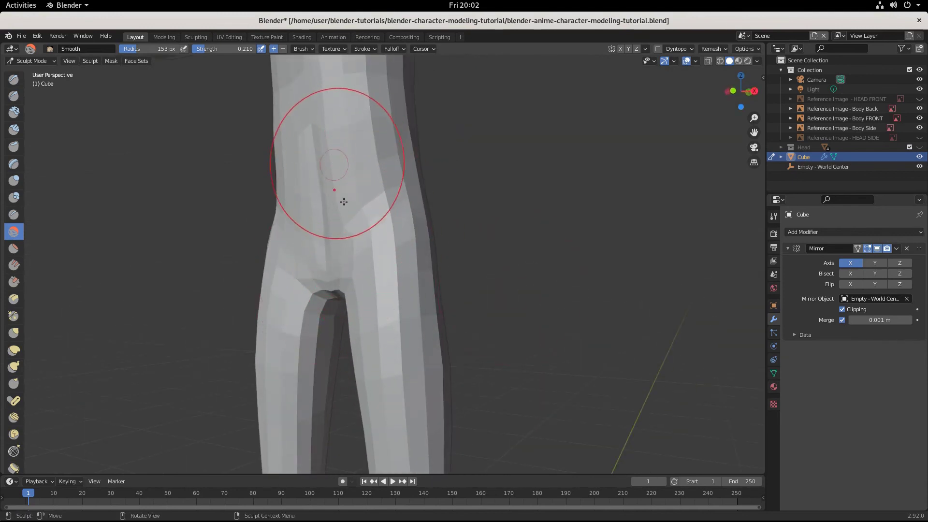
pyautogui.moveTo(411, 375); pyautogui.dragTo(478, 249, button='middle')
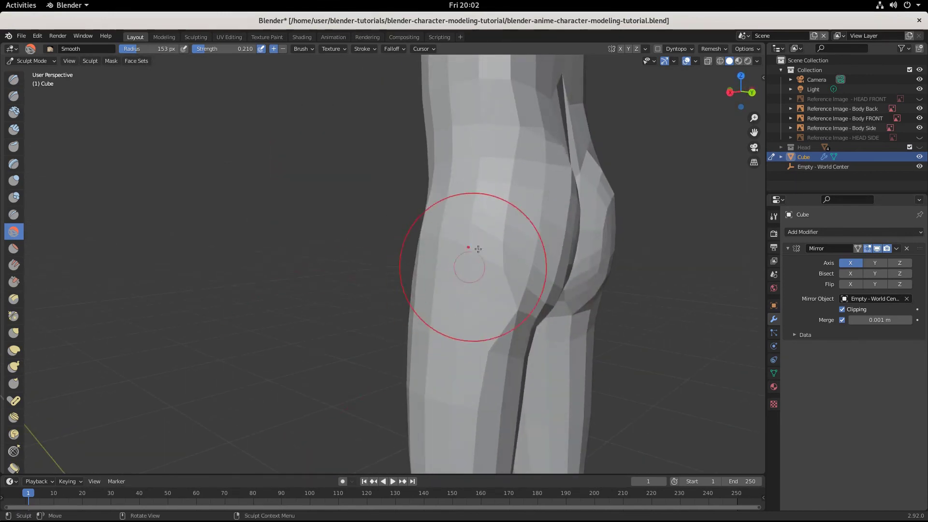
pyautogui.moveTo(502, 312); pyautogui.dragTo(437, 326, button='middle')
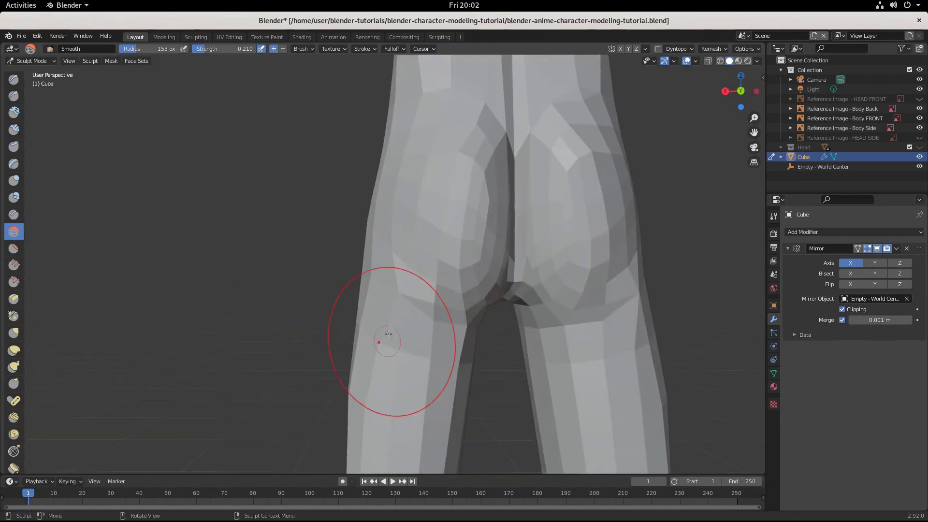
pyautogui.moveTo(394, 406); pyautogui.dragTo(371, 387, button='middle')
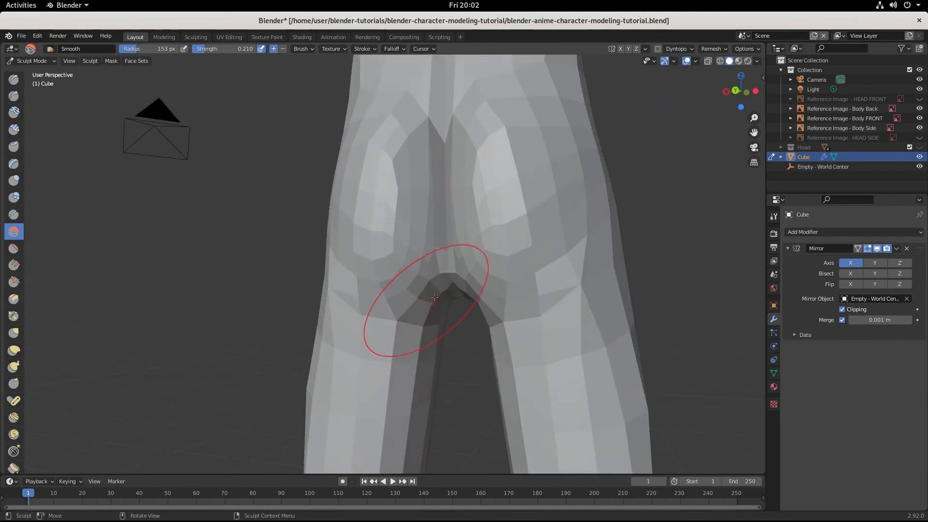
# Step: Examine the smoothed buttocks and hips from behind, the side and the front, and review the proportions of the whole body
pyautogui.scroll(-2, 409, 96)
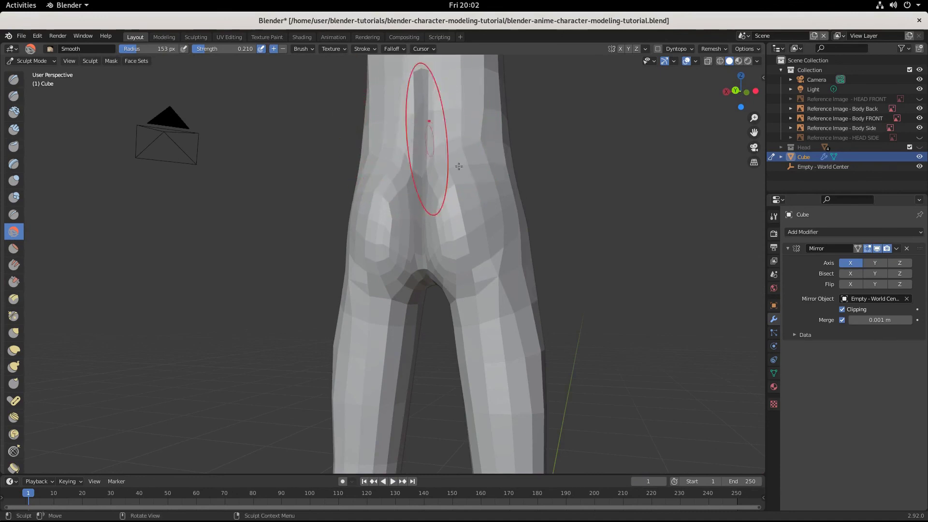
pyautogui.moveTo(459, 167)
pyautogui.mouseDown(button='middle')
pyautogui.moveTo(445, 186)
pyautogui.moveTo(494, 383)
pyautogui.moveTo(414, 176)
pyautogui.mouseUp(button='middle')
pyautogui.moveTo(425, 393)
pyautogui.mouseDown(button='middle')
pyautogui.moveTo(405, 373)
pyautogui.moveTo(446, 307)
pyautogui.mouseUp(button='middle')
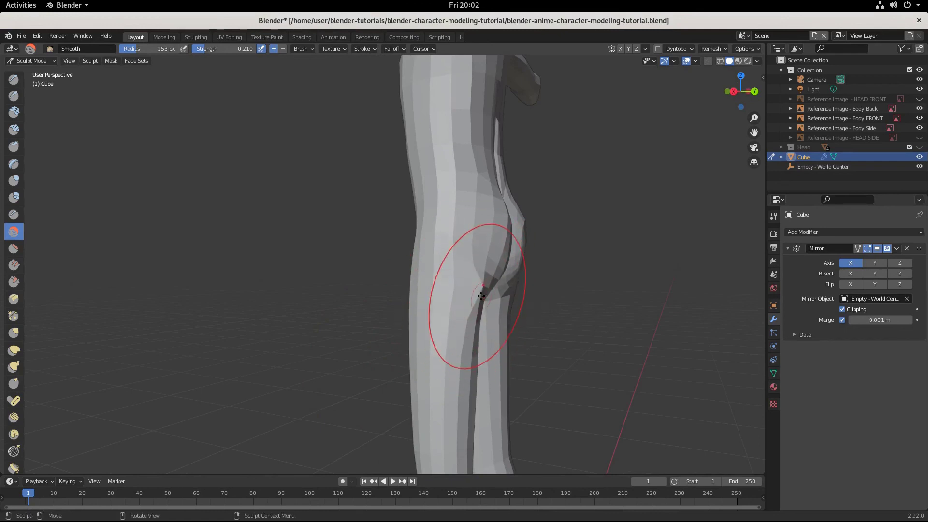
pyautogui.moveTo(424, 346); pyautogui.dragTo(382, 254, button='middle')
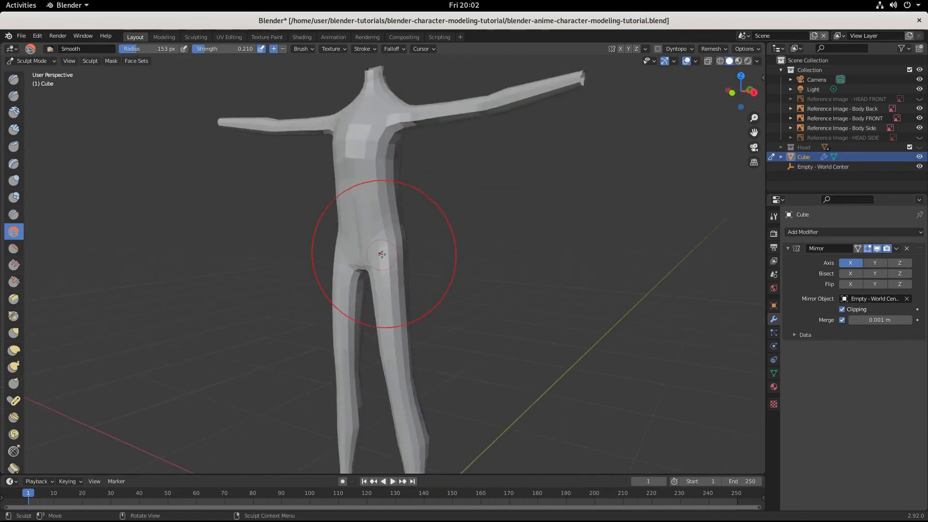
pyautogui.scroll(-3, 307, 289)
pyautogui.moveTo(393, 347); pyautogui.dragTo(356, 259, button='middle')
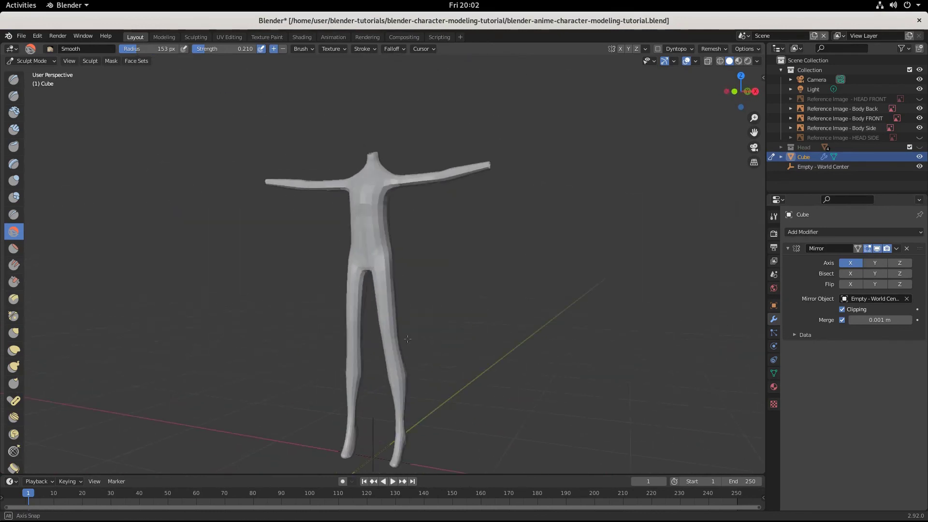
pyautogui.scroll(4, 356, 259)
pyautogui.scroll(2, 399, 285)
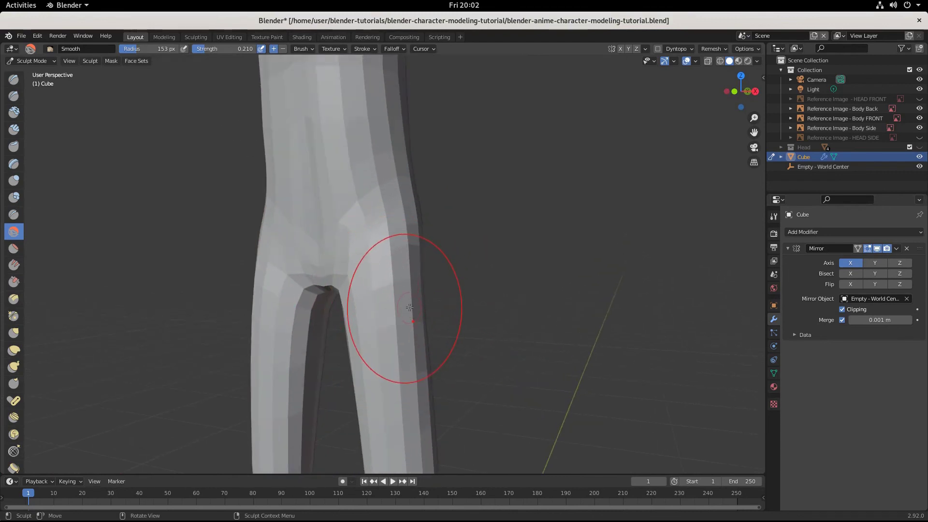